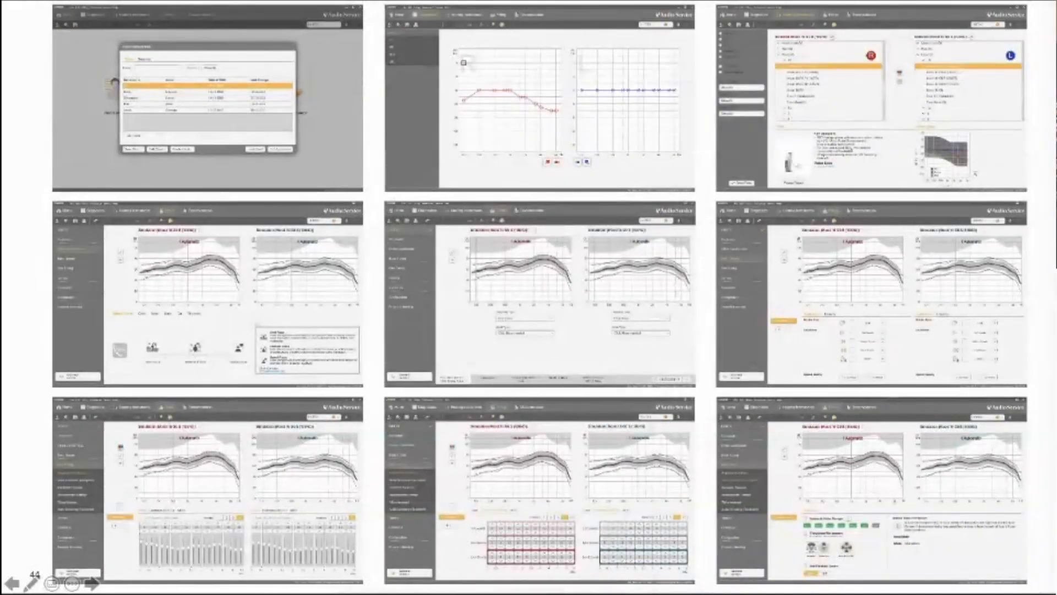
key("Right")
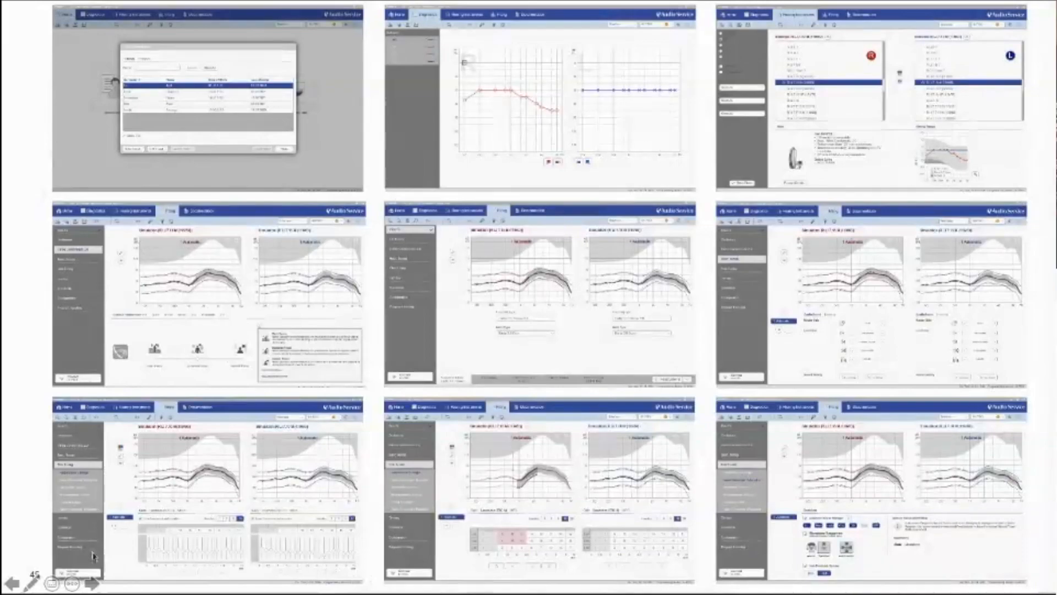
left_click(32, 579)
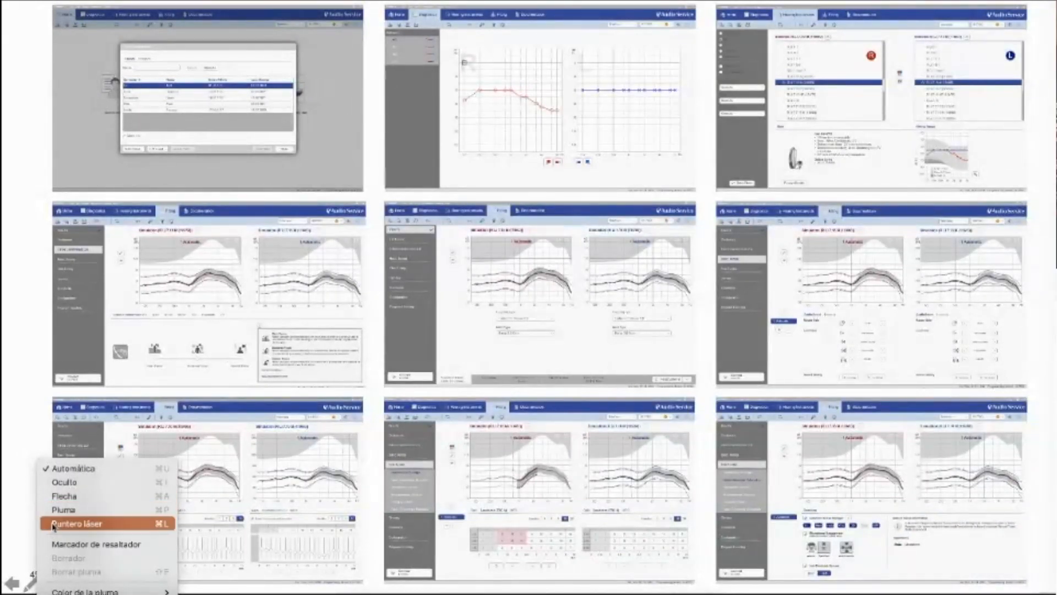
left_click(54, 524)
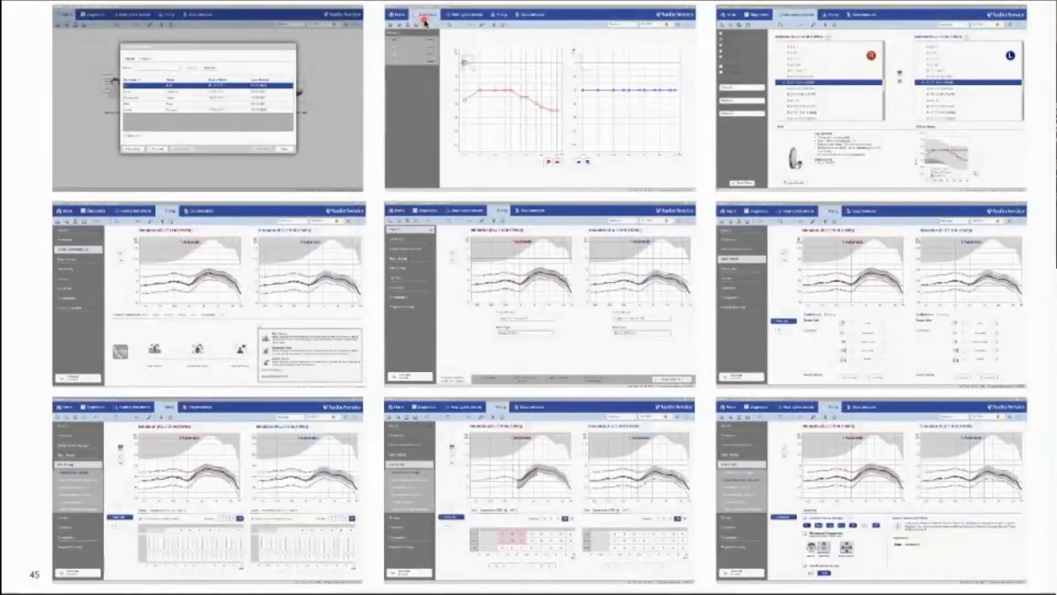
key("Left")
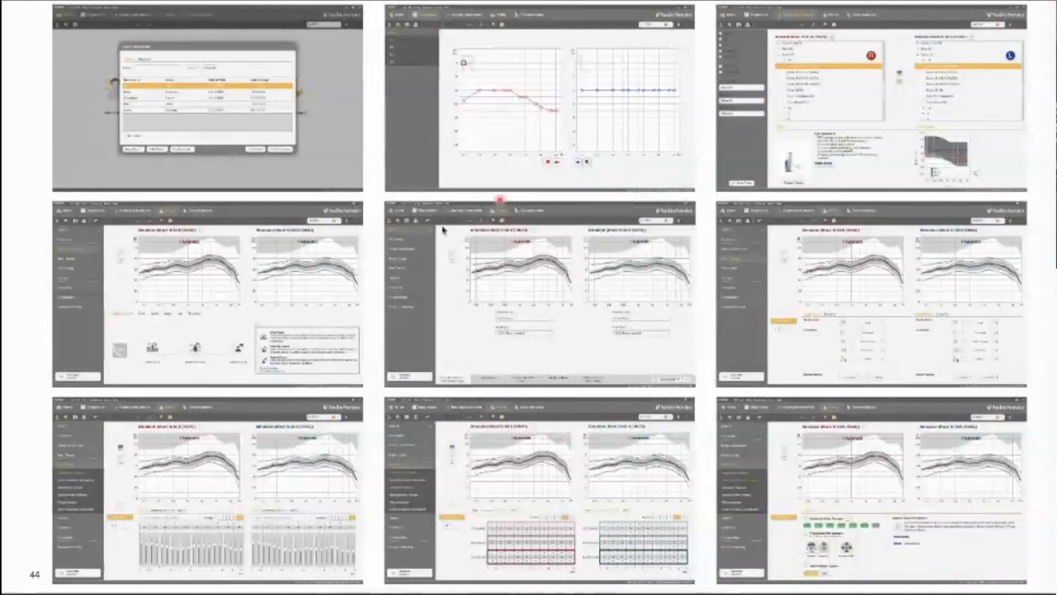
key("Right")
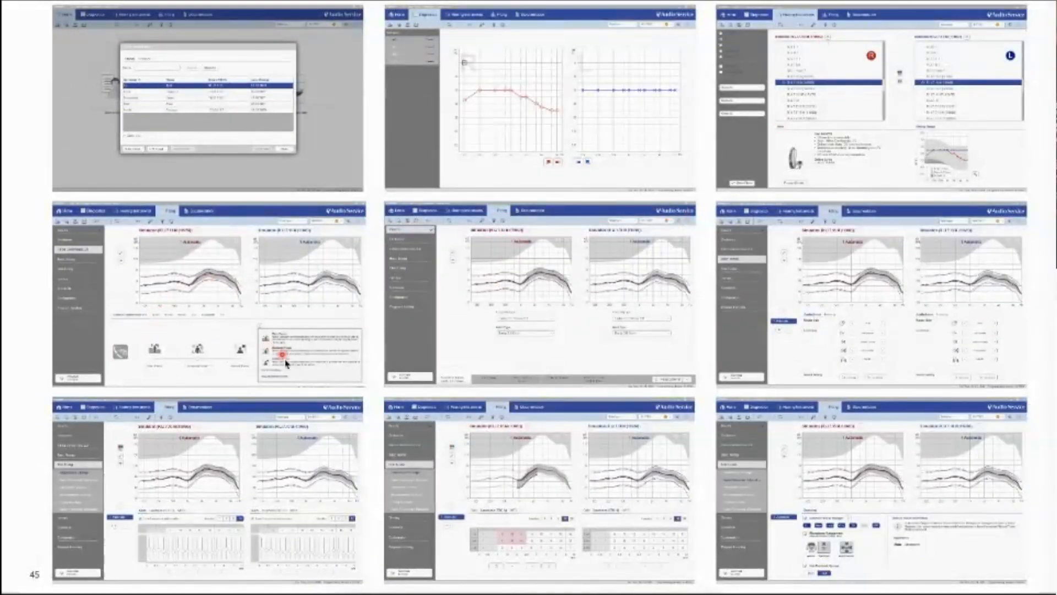
key("Right")
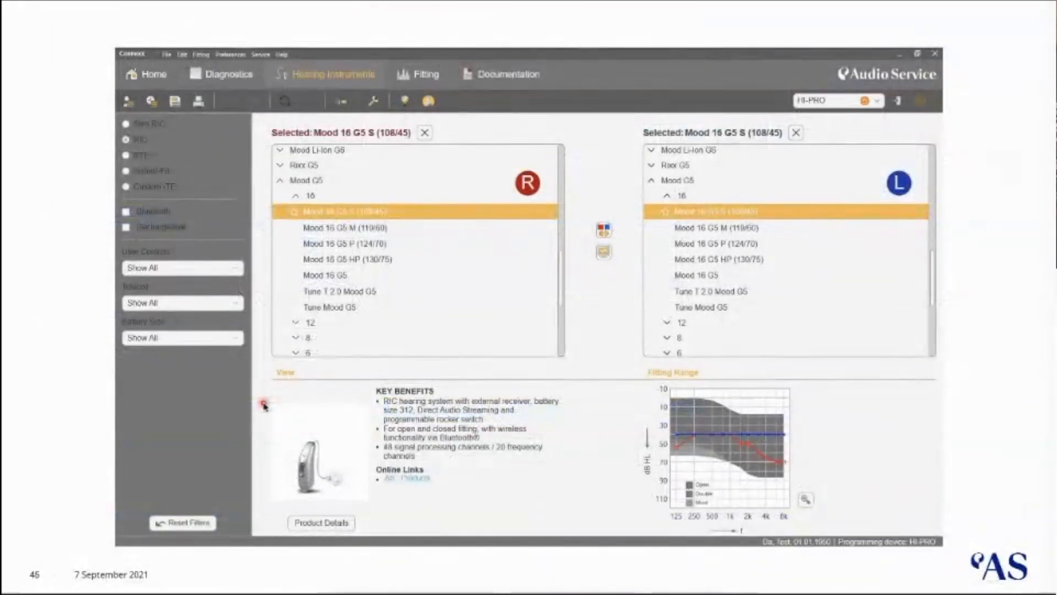
key("Right")
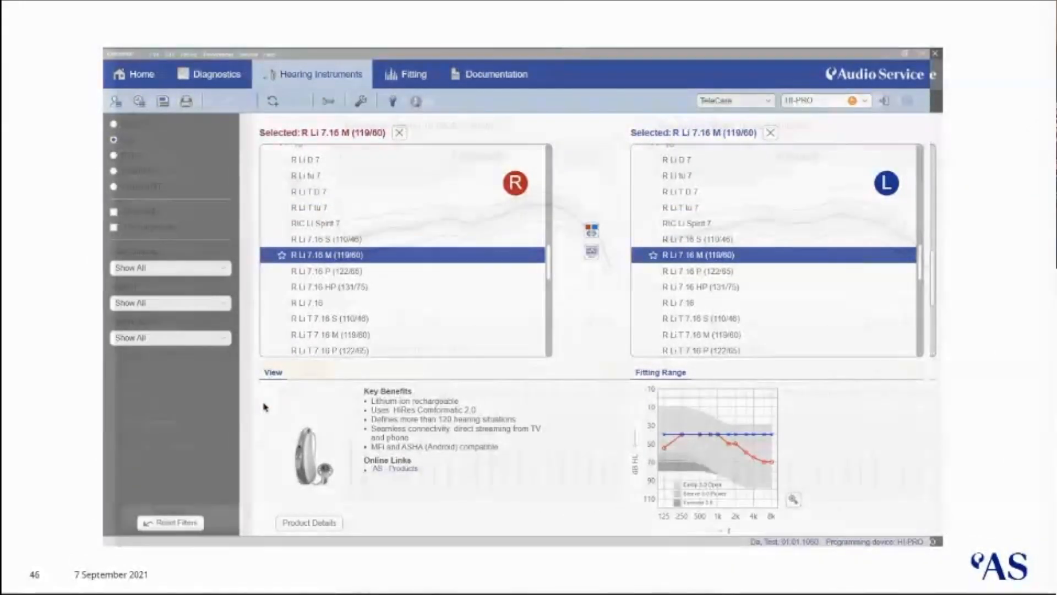
key("Right")
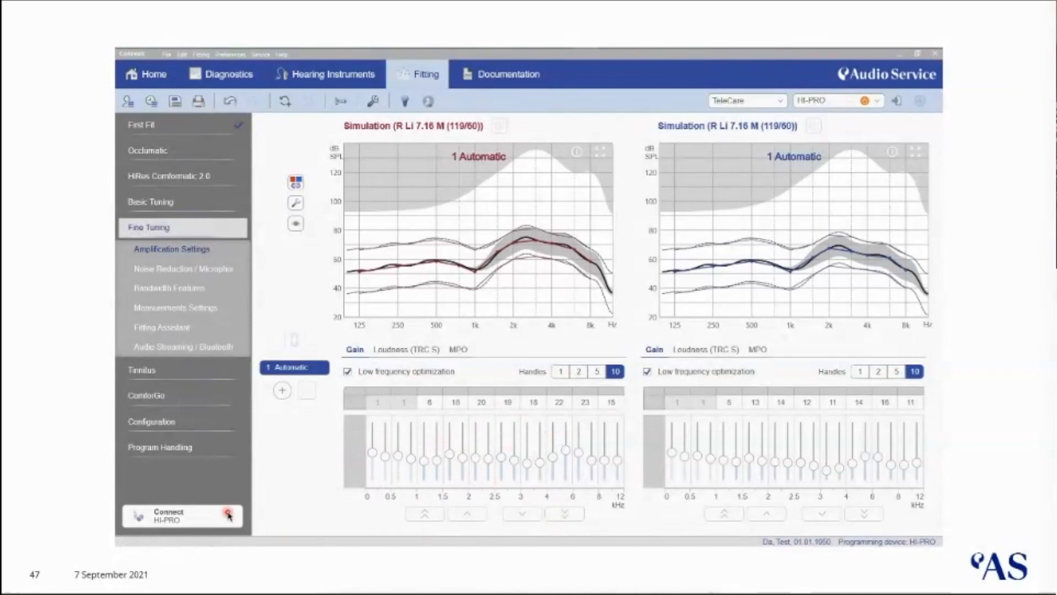
key("Right")
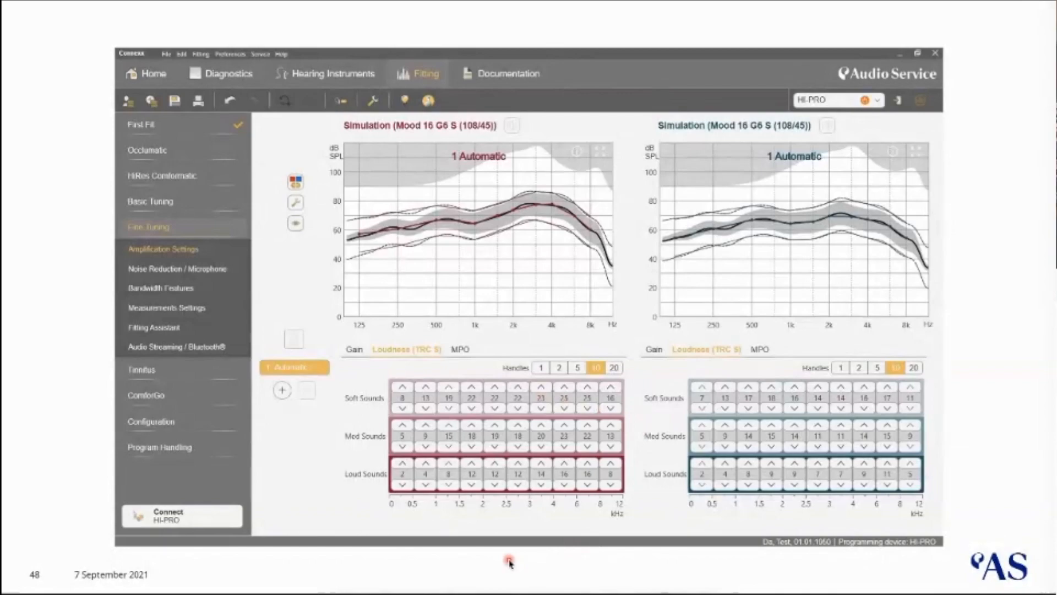
key("Right")
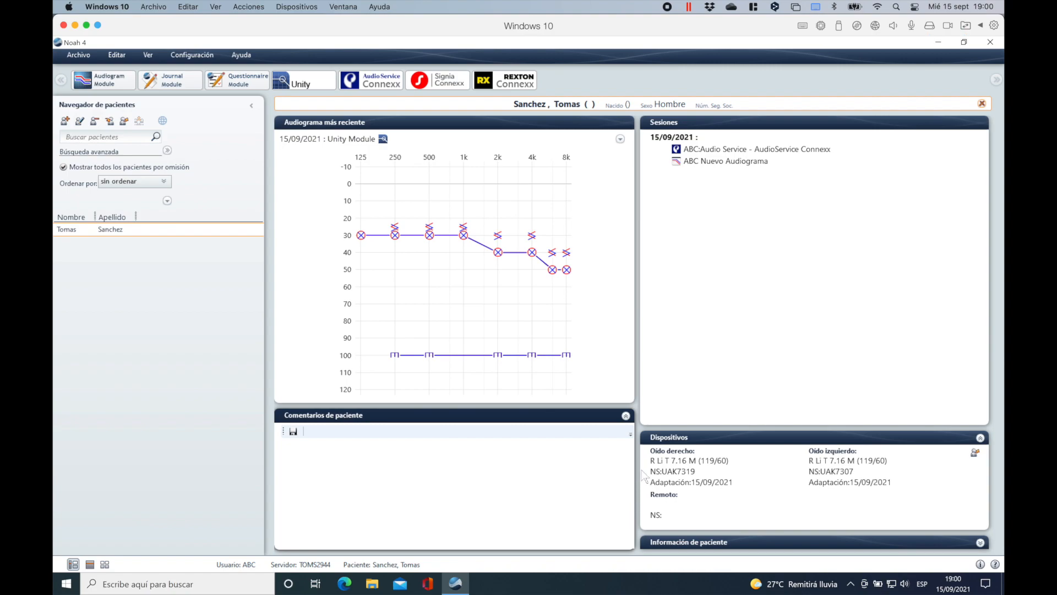
Step: Open the listed patient's session in Audio Service Connexx and display the audiogram for both ears
left_click(159, 231)
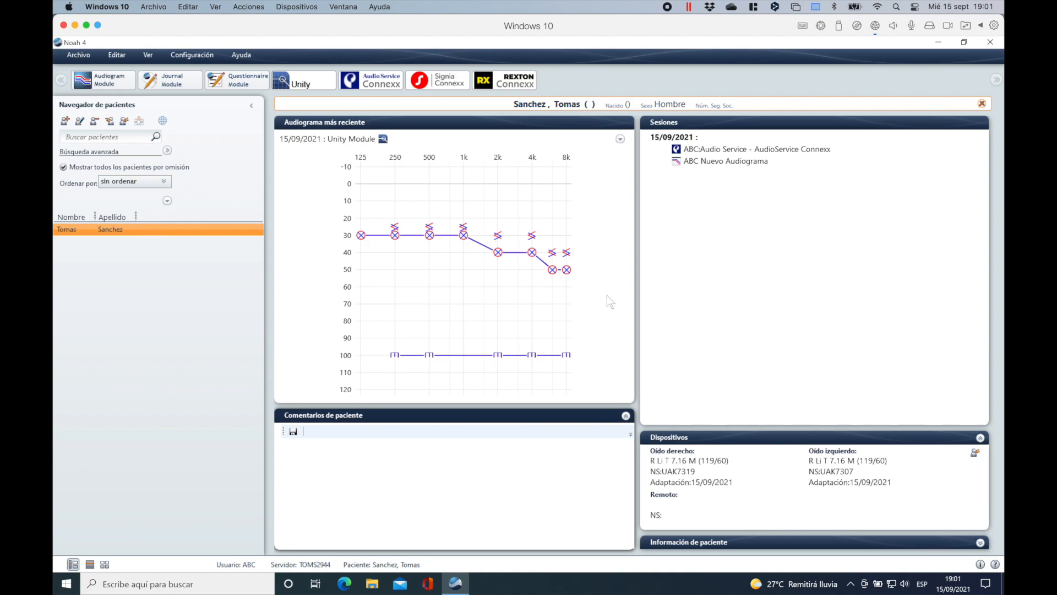
left_click(376, 85)
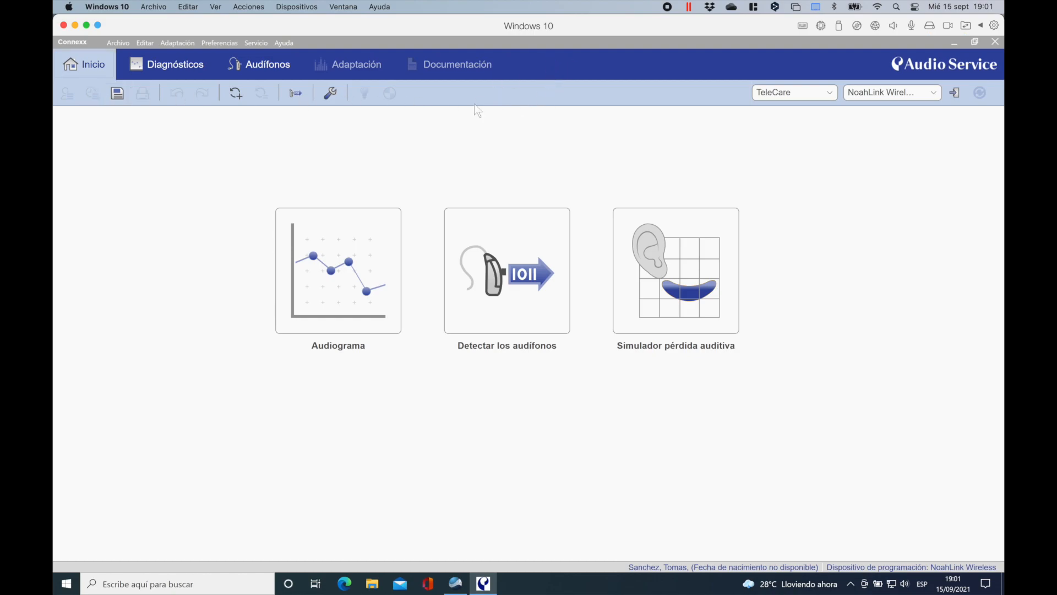
left_click(190, 68)
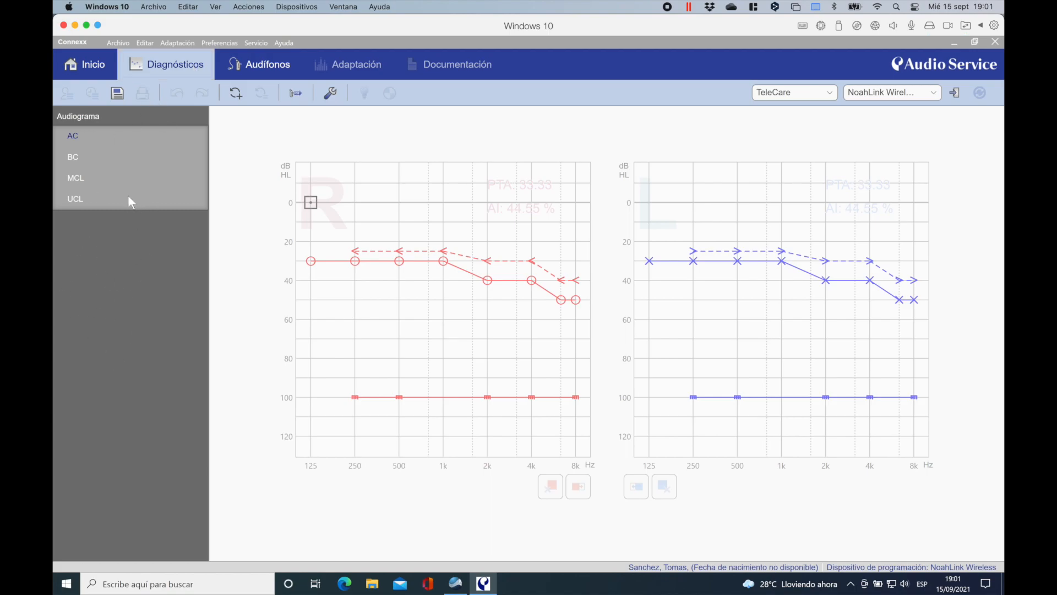
Step: Select the Mood 16 G6 S (108/45) from the Mood G6 family as the hearing aid for both ears
left_click(263, 62)
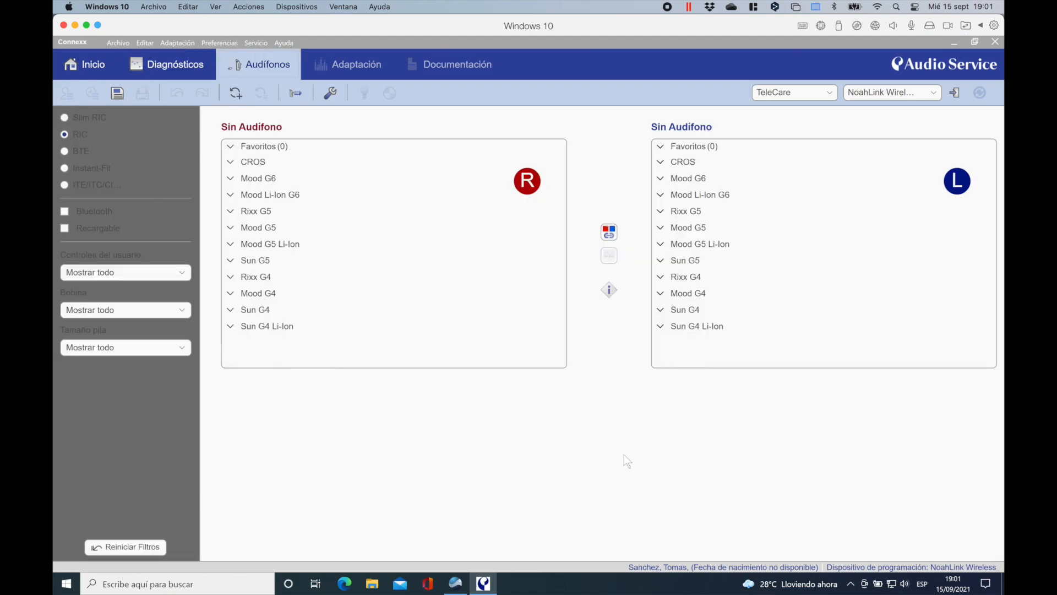
left_click(259, 179)
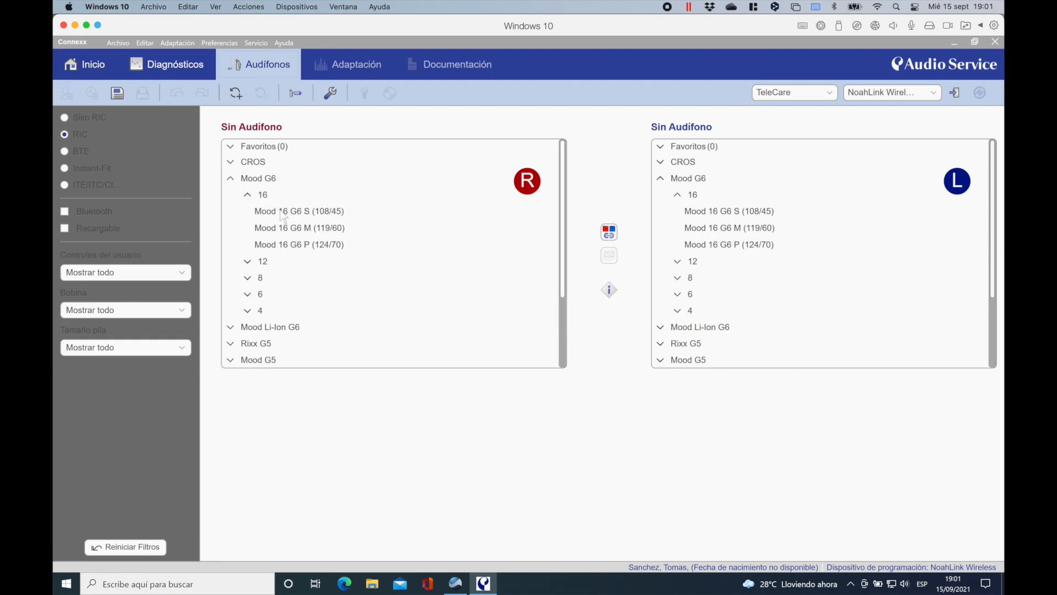
left_click(303, 215)
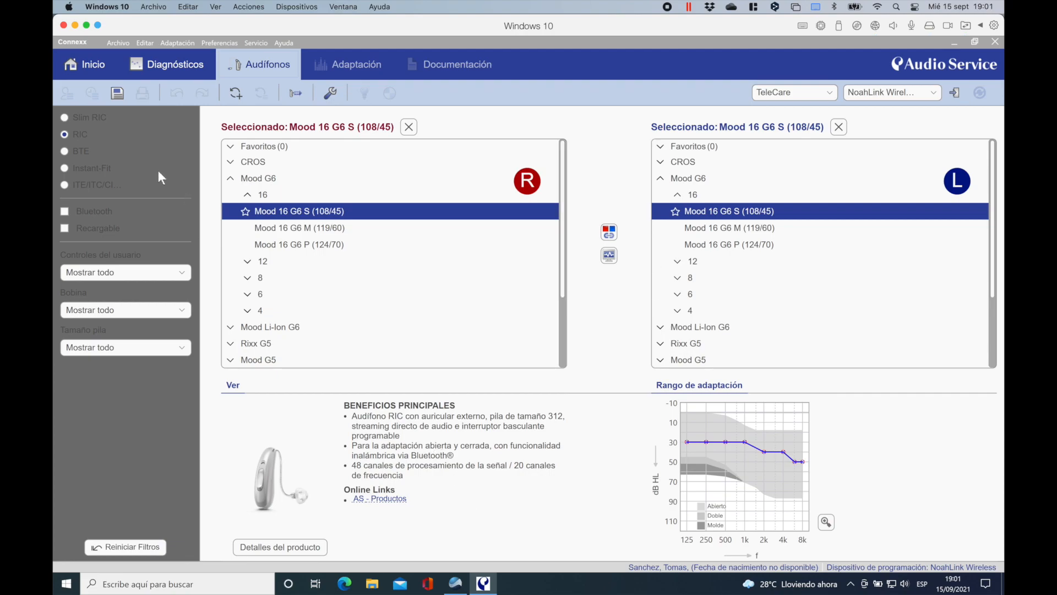
Step: Return to the start page and choose NoahLink Wireless as the programming interface
left_click(96, 70)
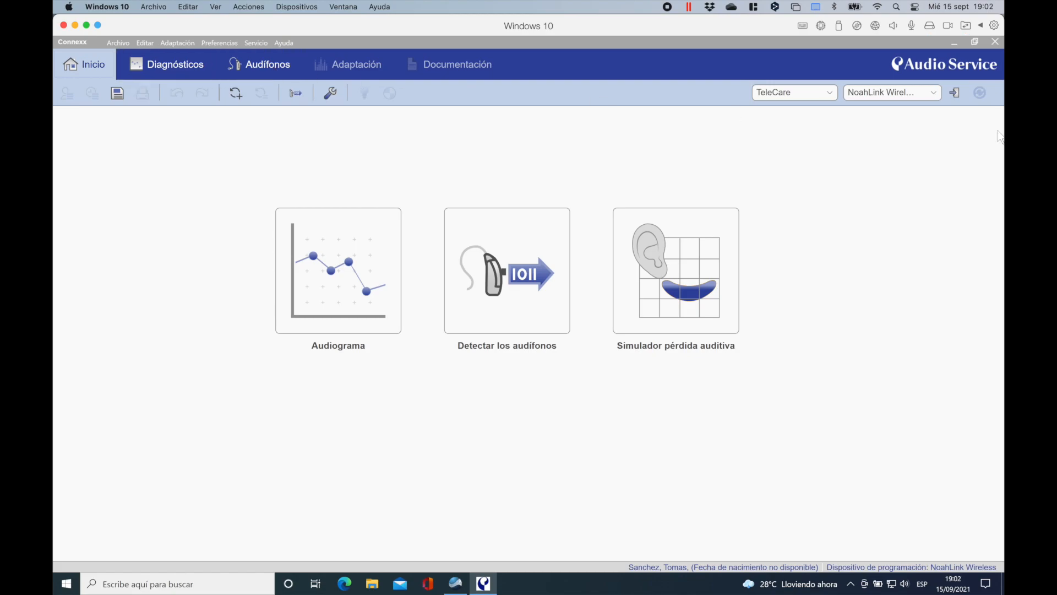
left_click(936, 93)
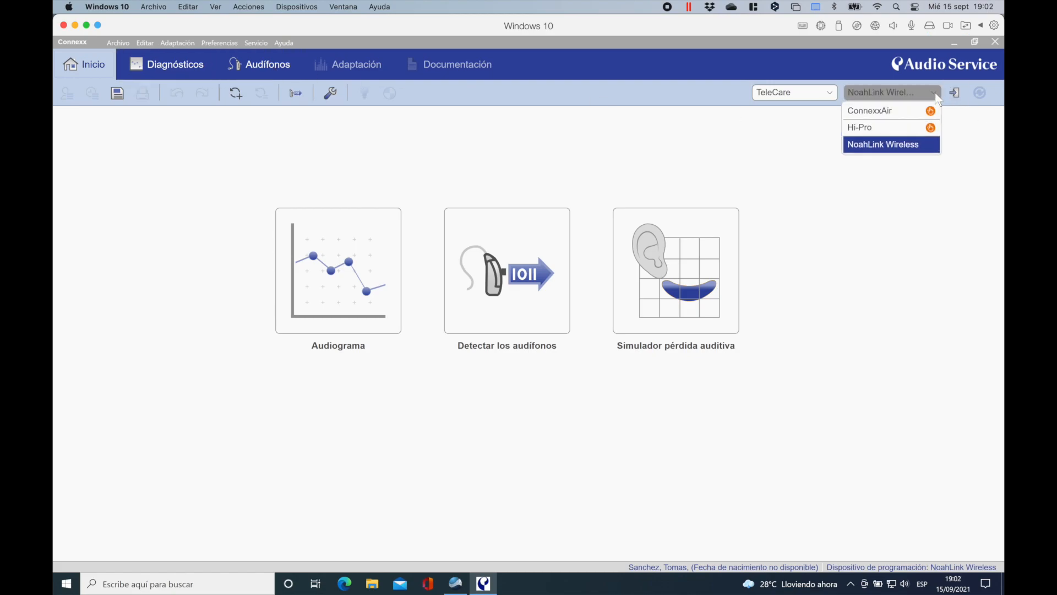
left_click(886, 146)
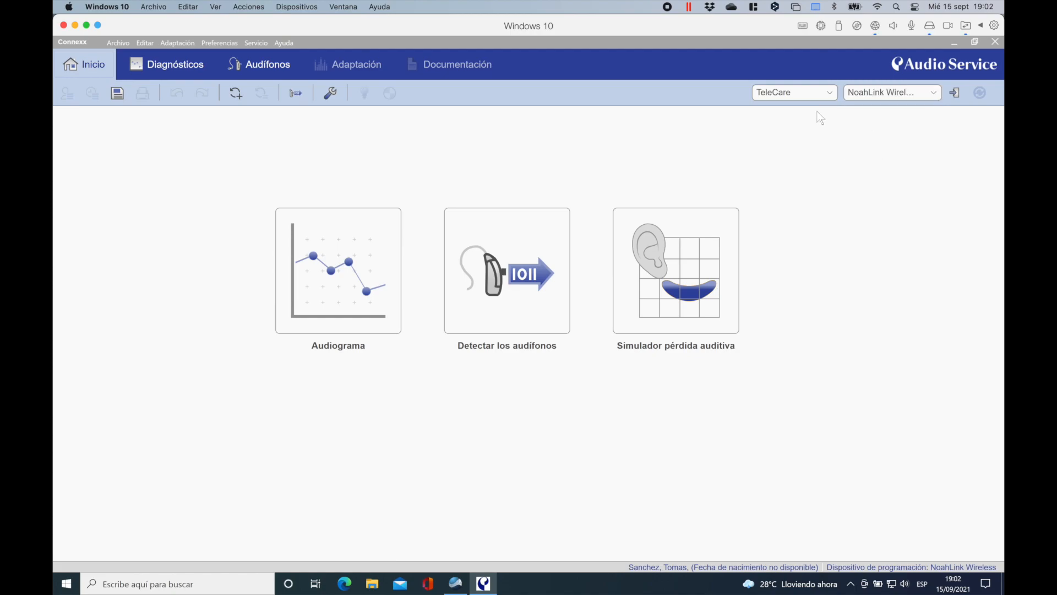
Step: Review the available TeleCare options and the requirements for starting a remote session
left_click(830, 93)
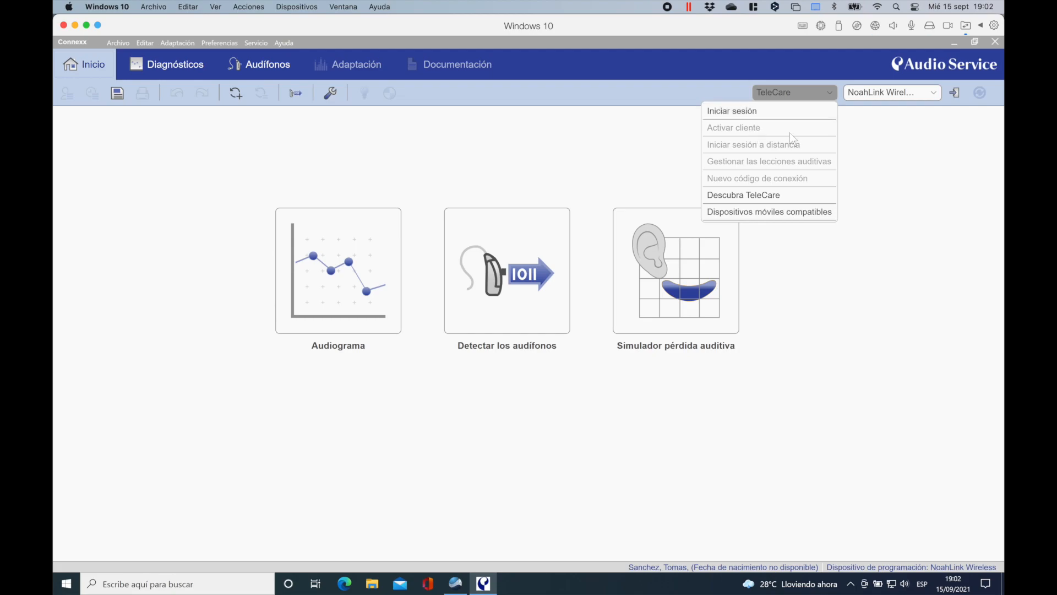
mouse_move(752, 148)
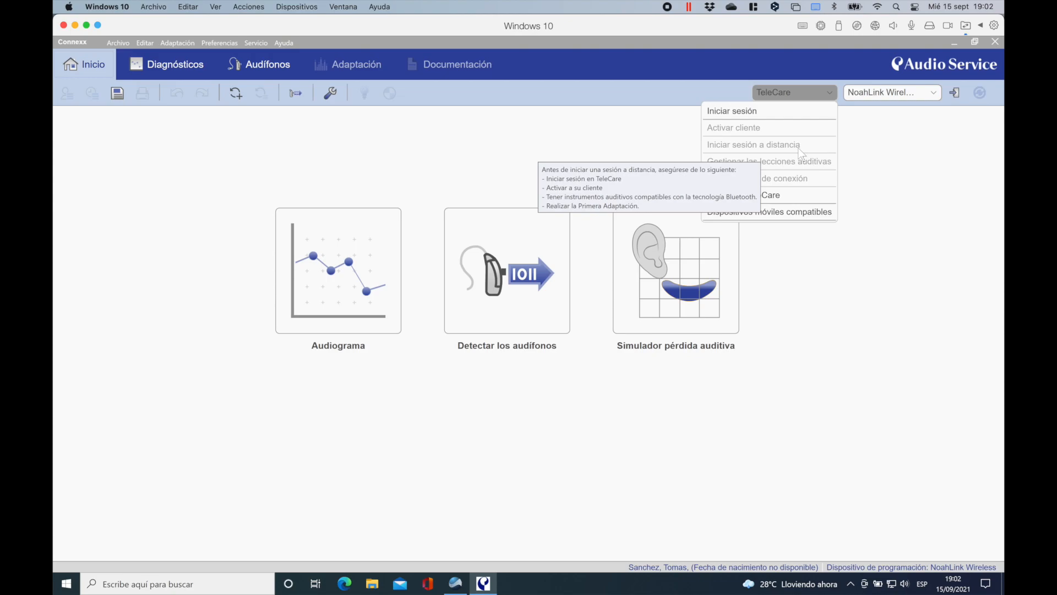
left_click(871, 150)
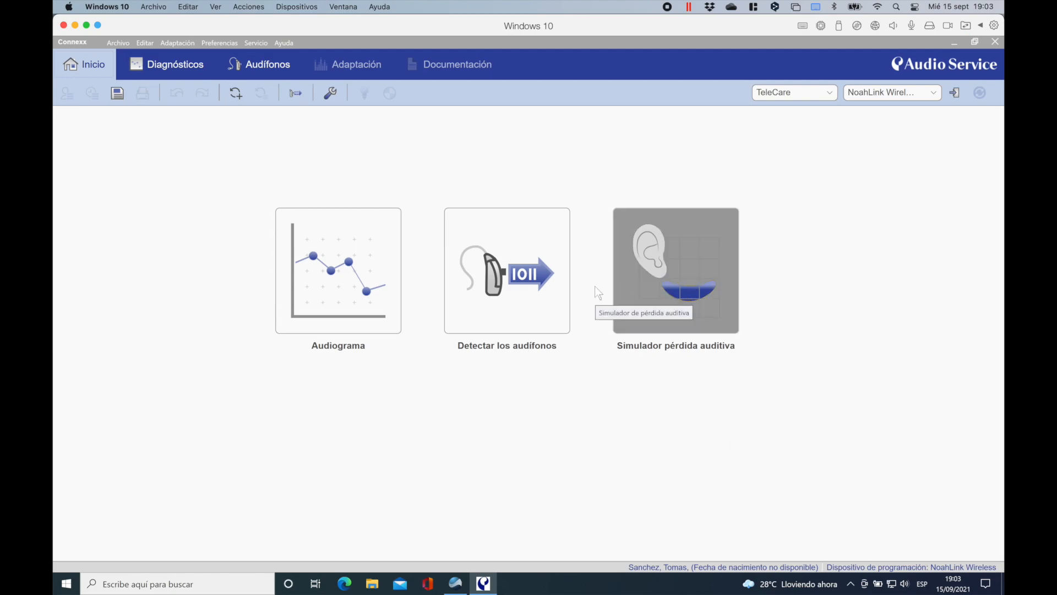
Step: Detect the hearing aids through the wireless interface and play the identification sound on the right and left devices
left_click(522, 287)
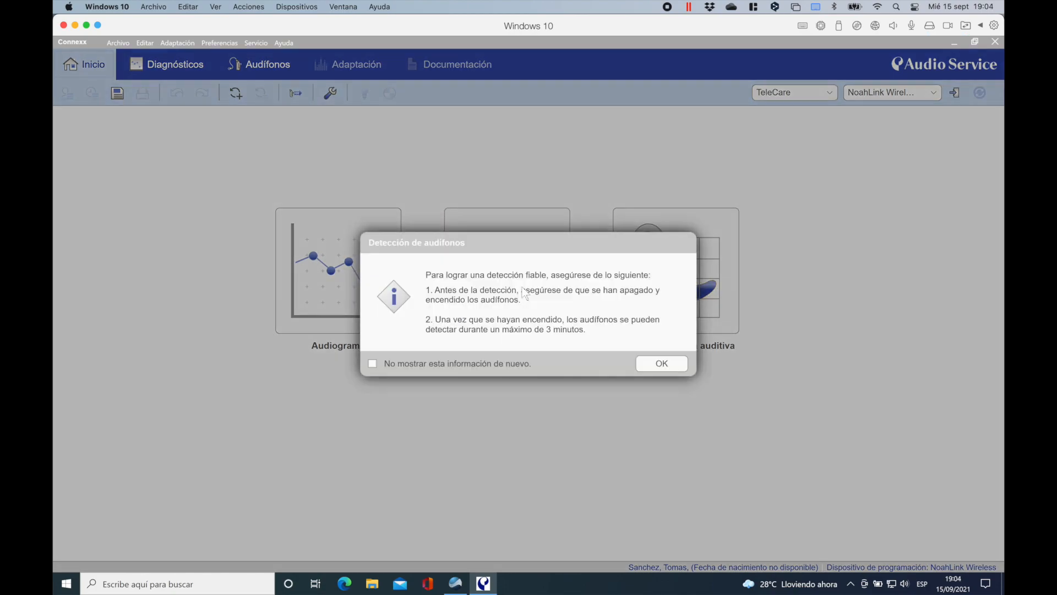
left_click(672, 363)
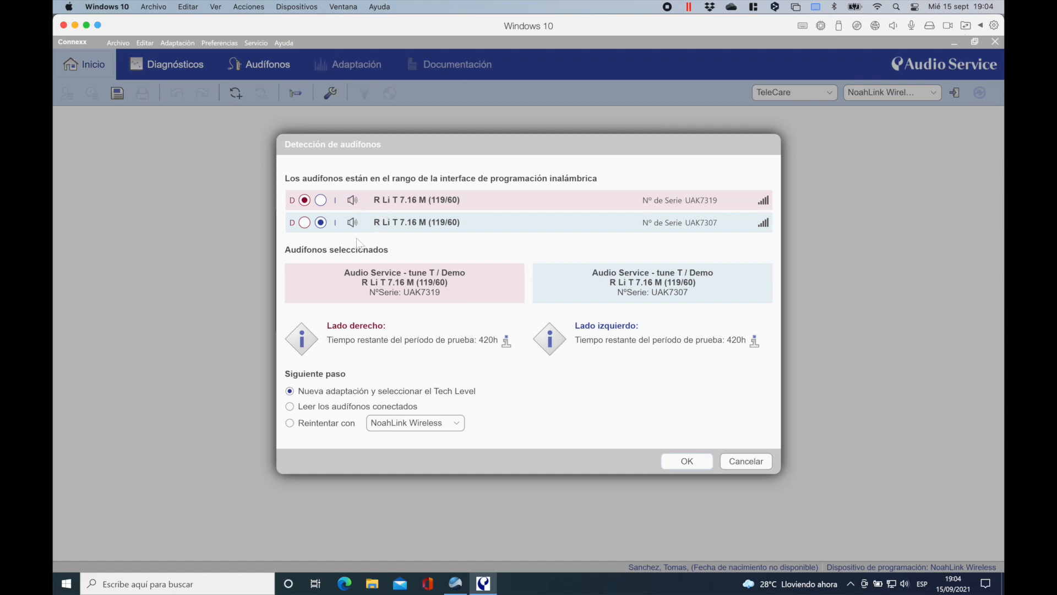
left_click(356, 205)
left_click(352, 224)
Step: Start a new fitting with Tech Level selection, choosing R Li T 7.16 and a trial period of 420 horas
left_click(683, 460)
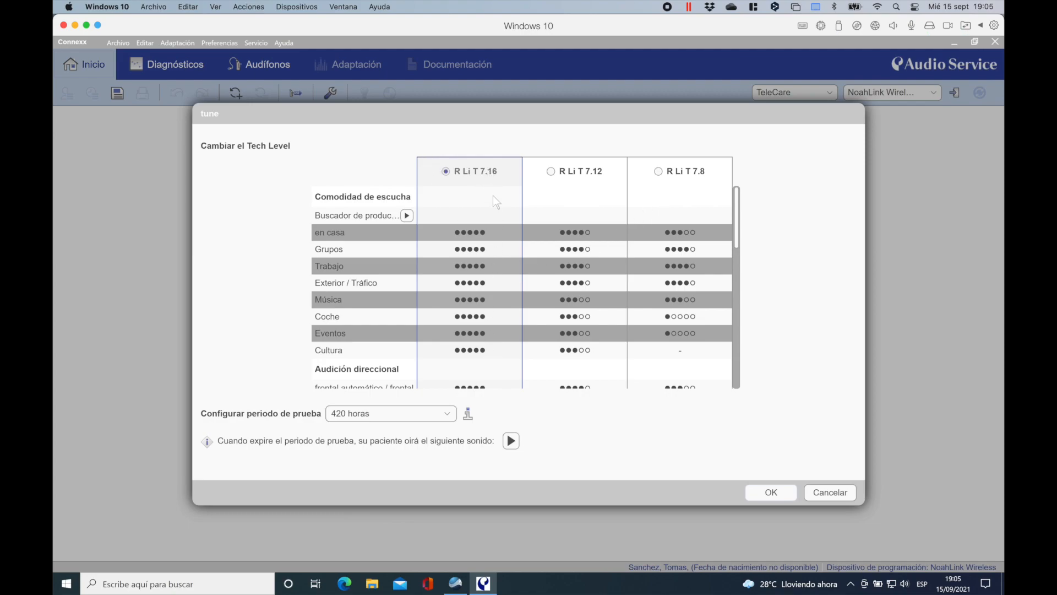
left_click(551, 171)
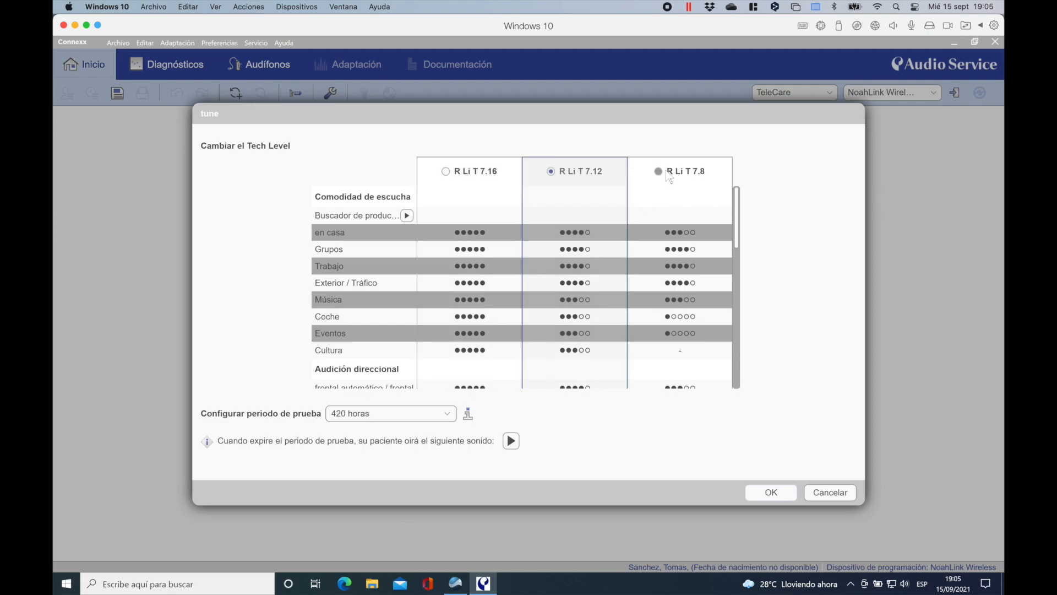
left_click(667, 175)
left_click(448, 174)
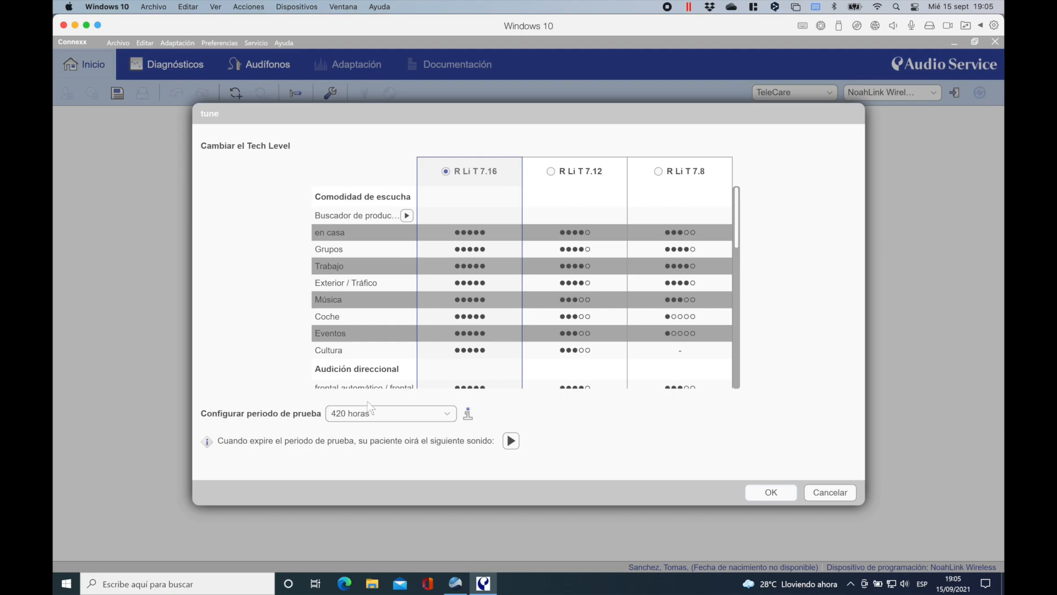
left_click(367, 418)
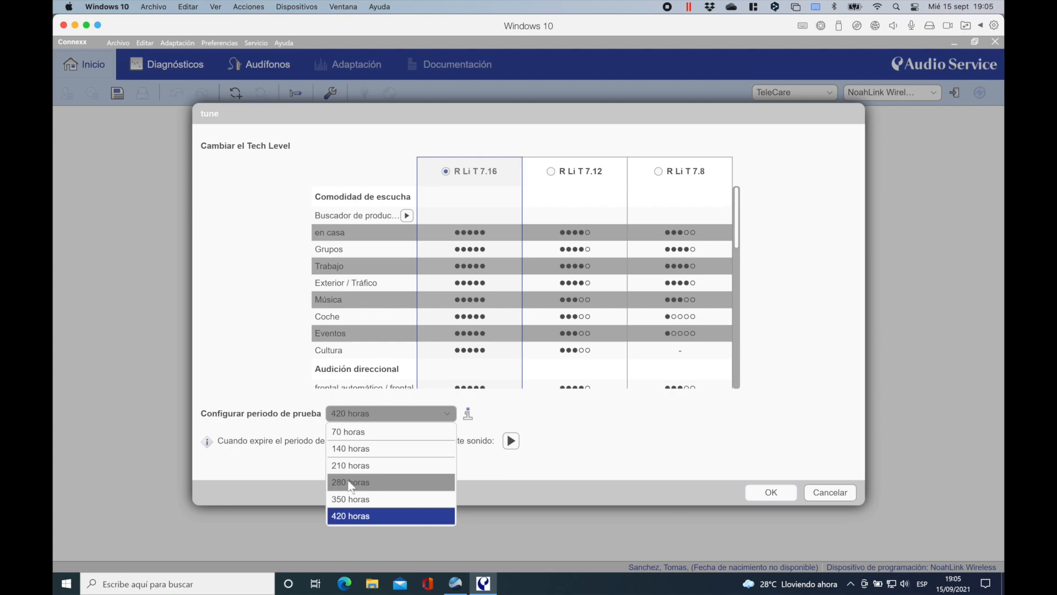
left_click(342, 516)
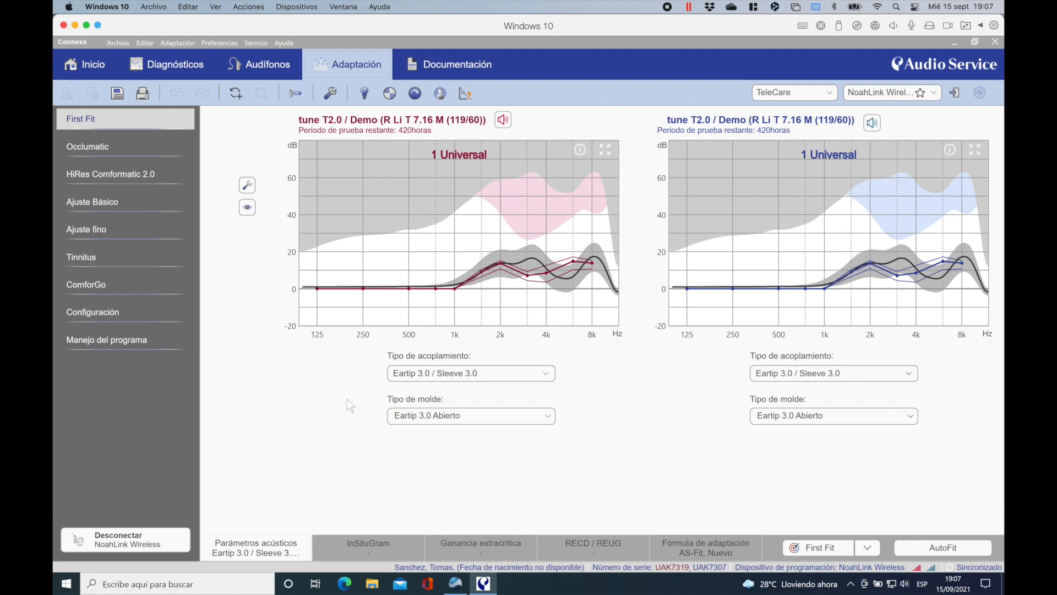
Step: Look through the hearing aid, documentation, audiogram and start pages, ending at the fitting's First Fit acoustic parameters
left_click(286, 68)
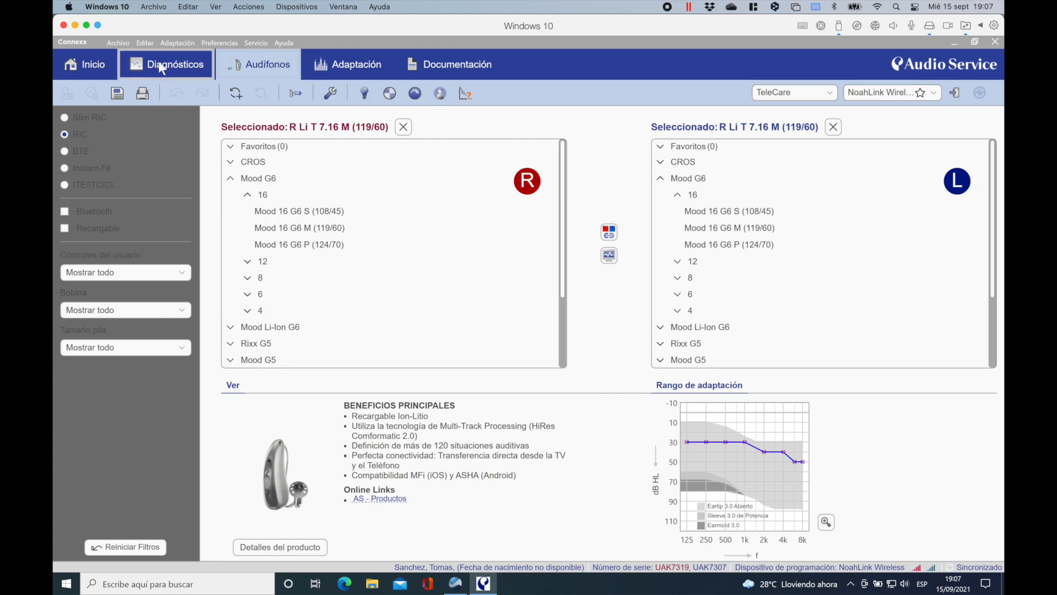
left_click(449, 62)
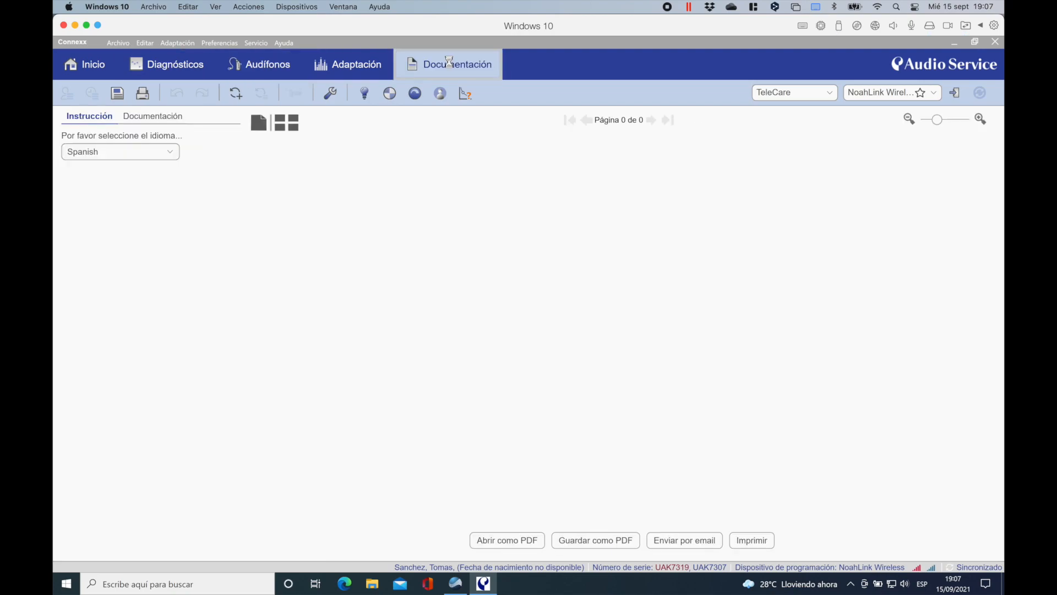
left_click(156, 67)
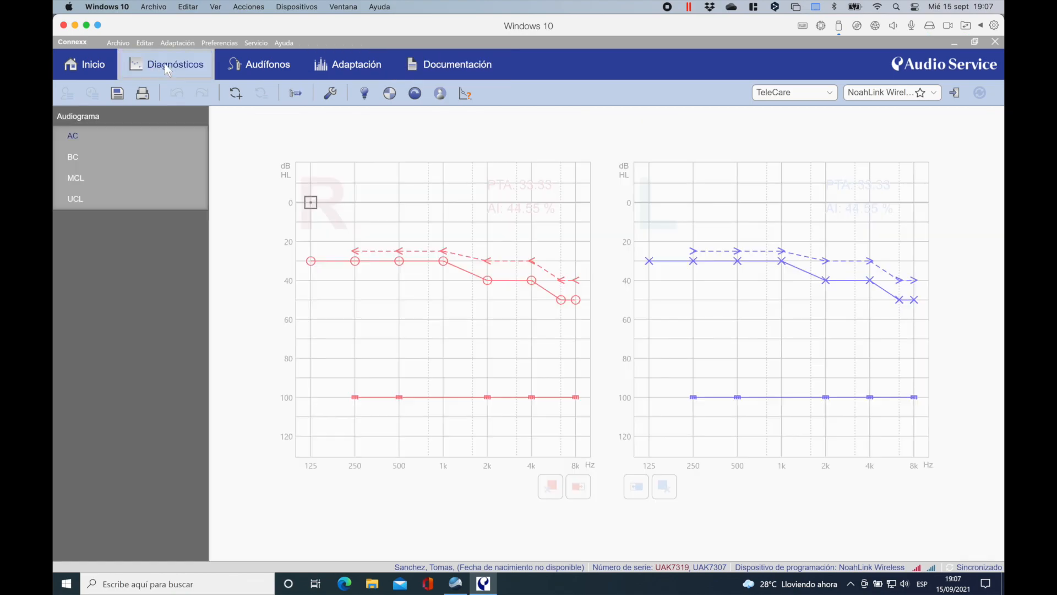
left_click(83, 69)
left_click(255, 65)
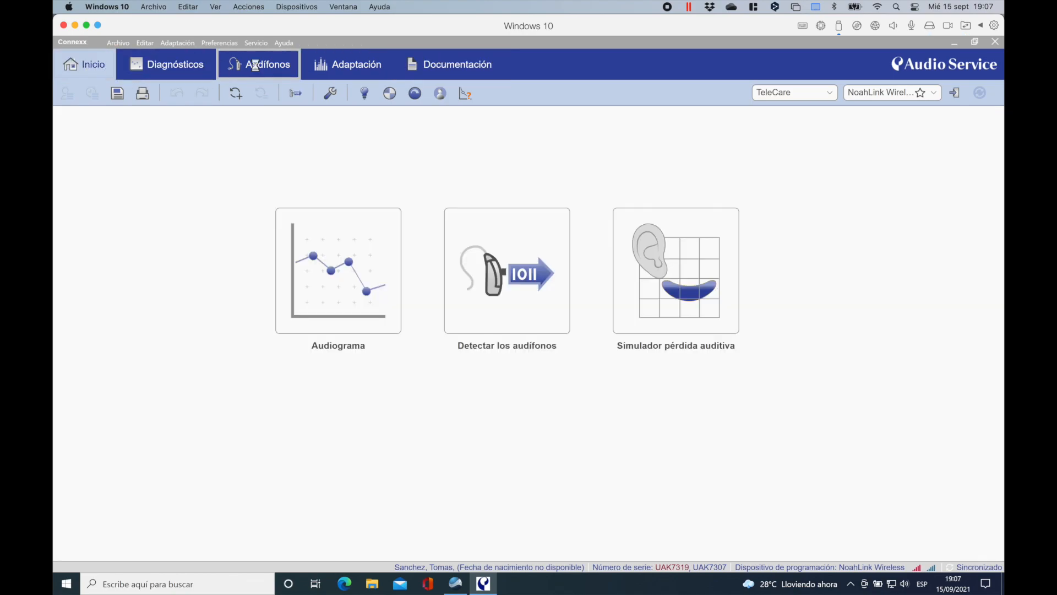
left_click(324, 68)
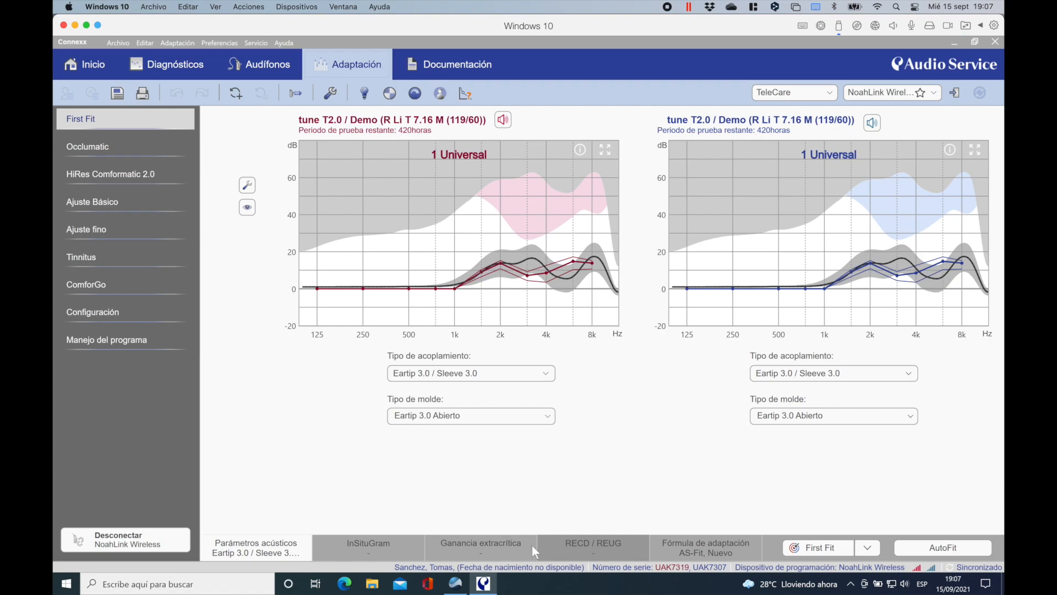
left_click(244, 548)
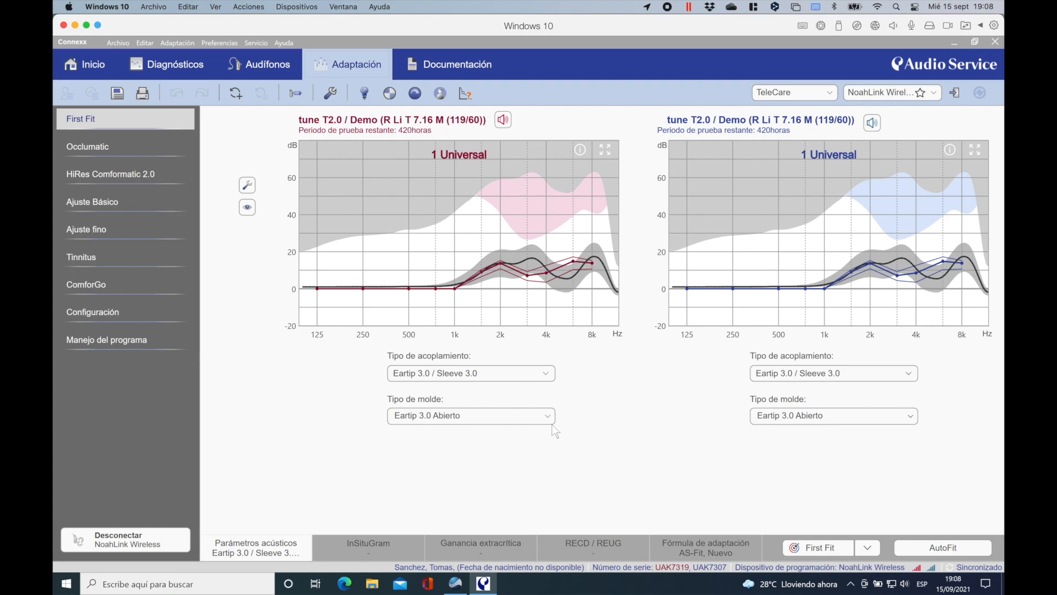
Step: Try Earmold 3.0 coupling with Molde 3.0 Corto and smaller vents down to 1.6 mm on the right ear, and restore Eartip 3.0 / Sleeve 3.0
scroll(549, 375, "up", 1)
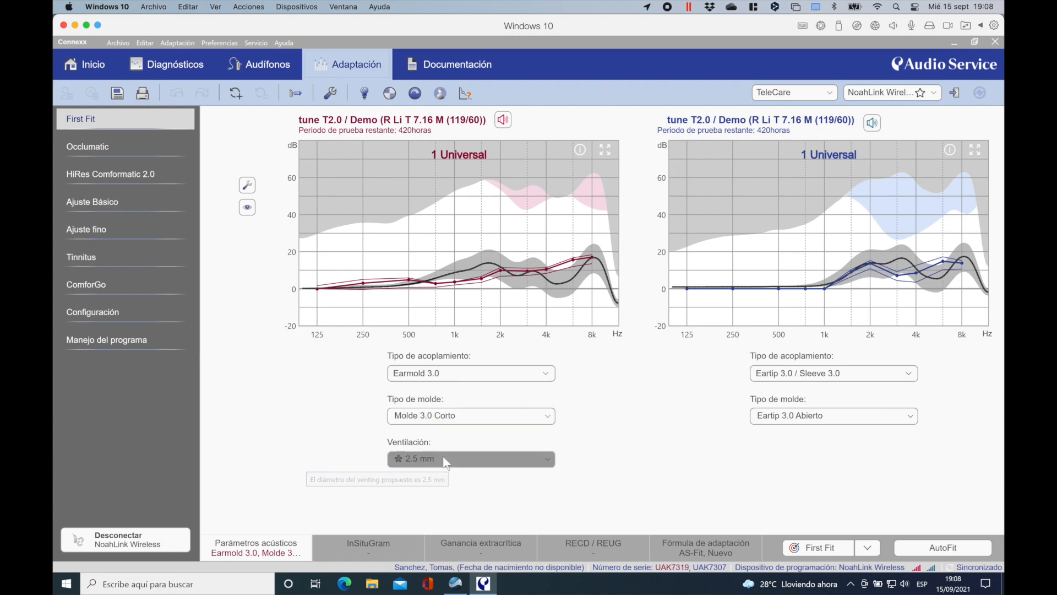
scroll(446, 463, "up", 1)
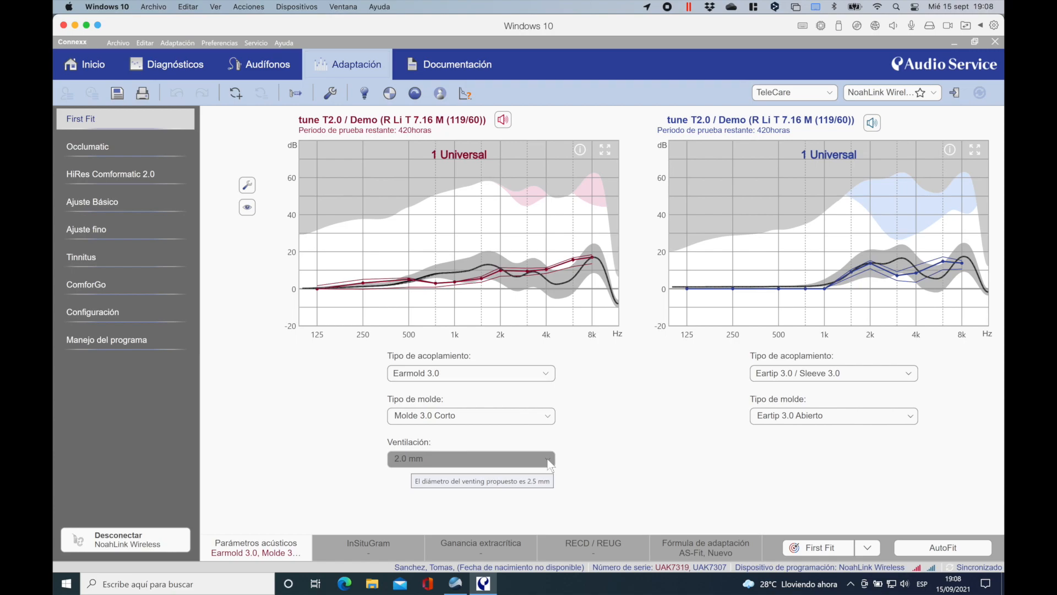
scroll(547, 462, "down", 1)
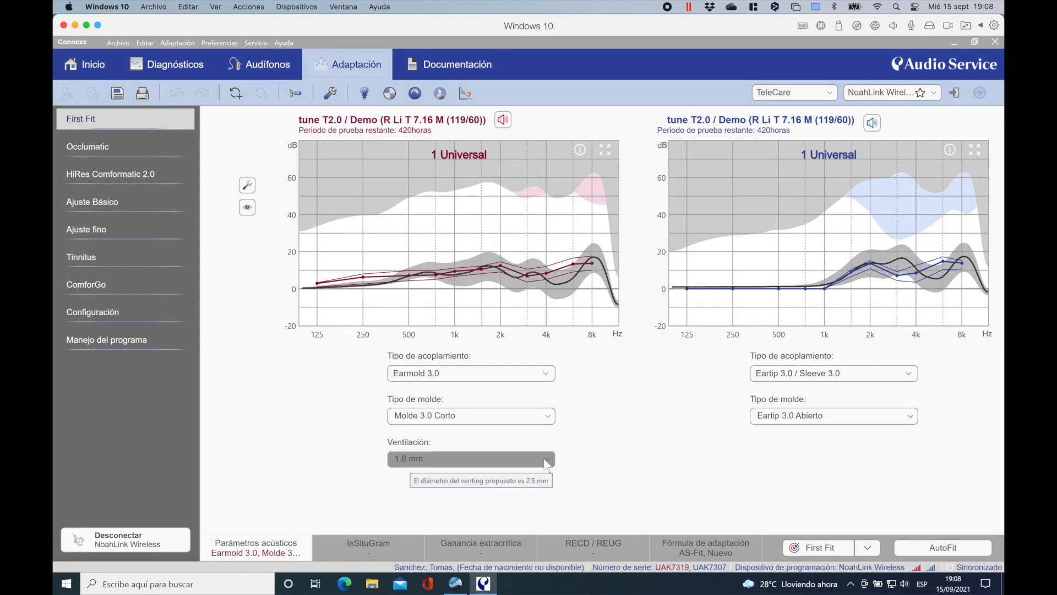
left_click(548, 461)
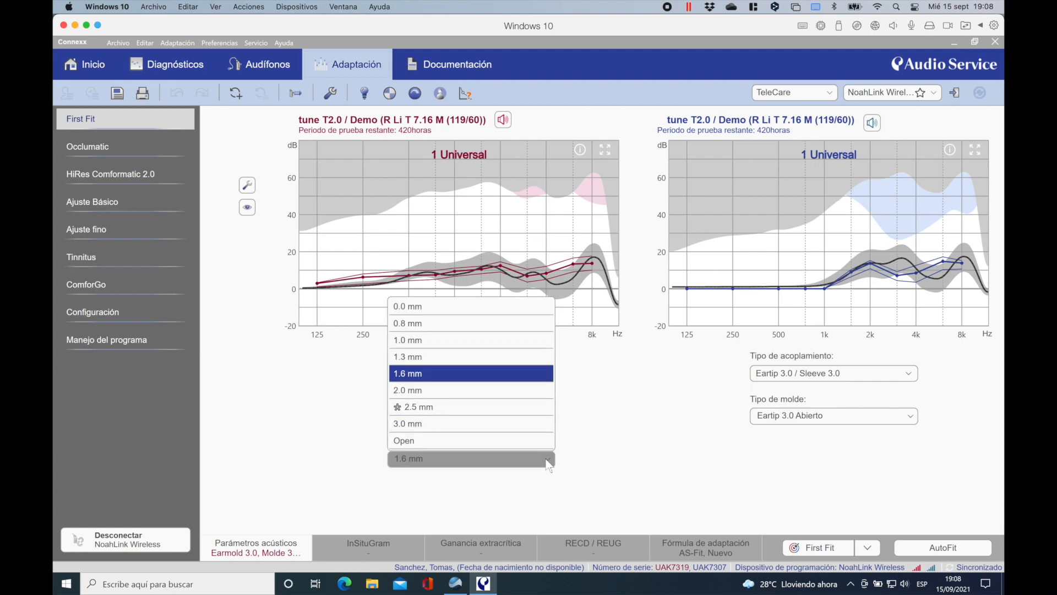
left_click(599, 443)
left_click(545, 378)
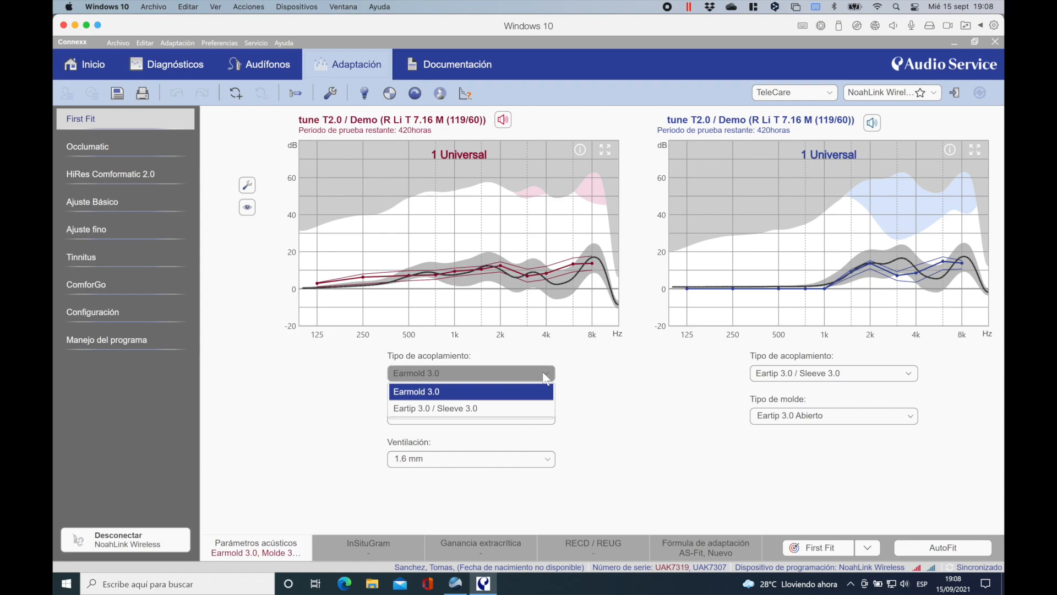
left_click(526, 404)
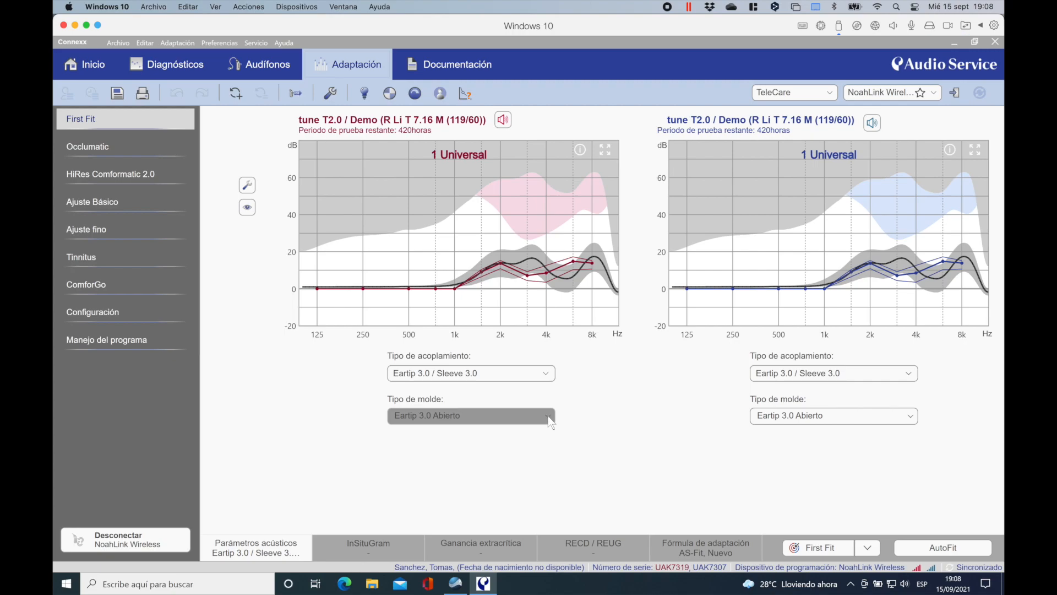
Step: Set the earmold type to Sleeve 3.0 Ventilado for both the right and left hearing aids
left_click(549, 421)
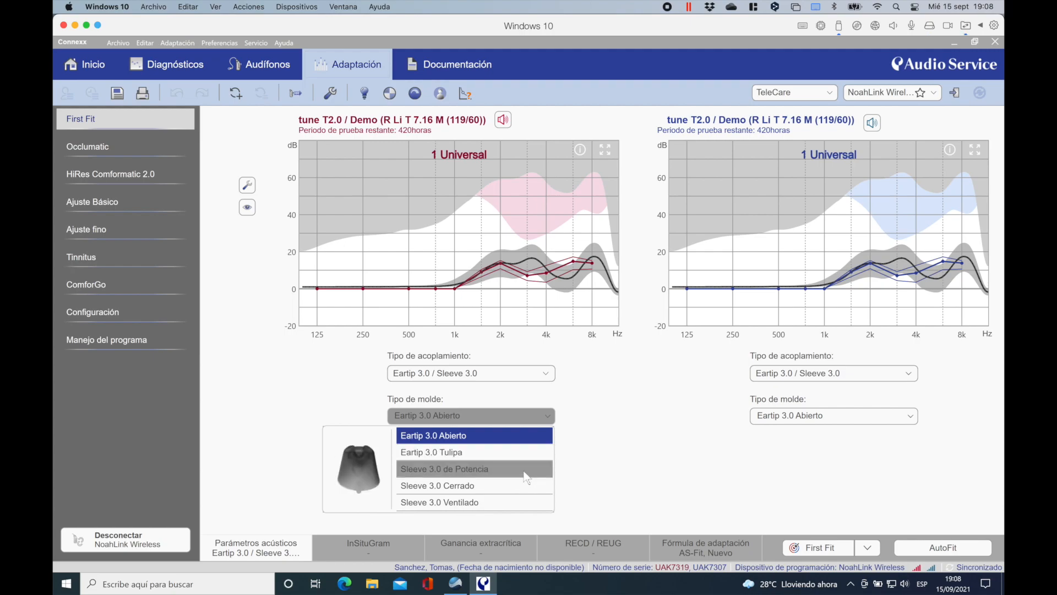
left_click(519, 502)
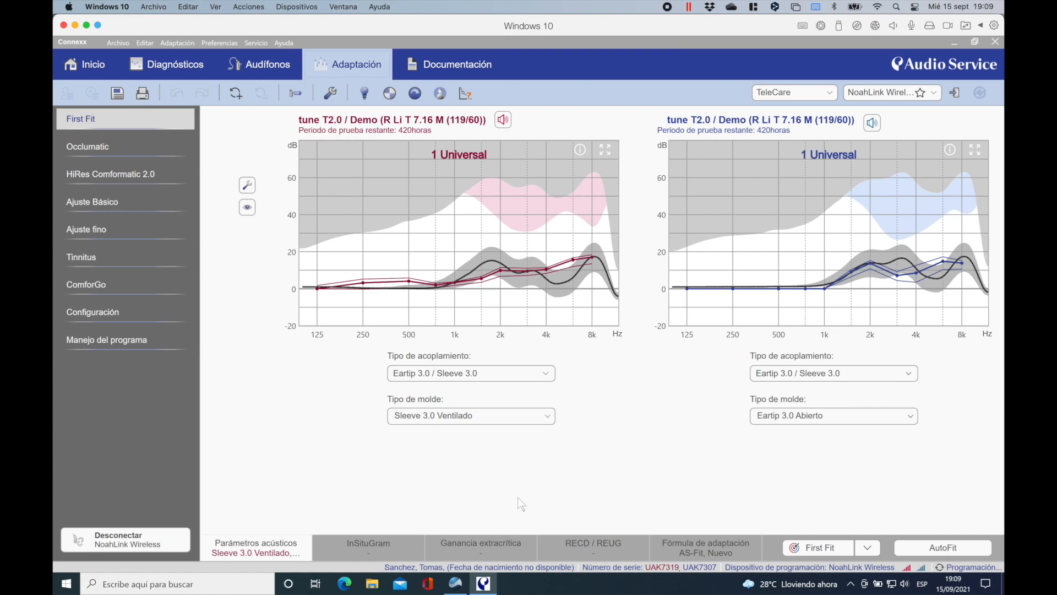
left_click(834, 418)
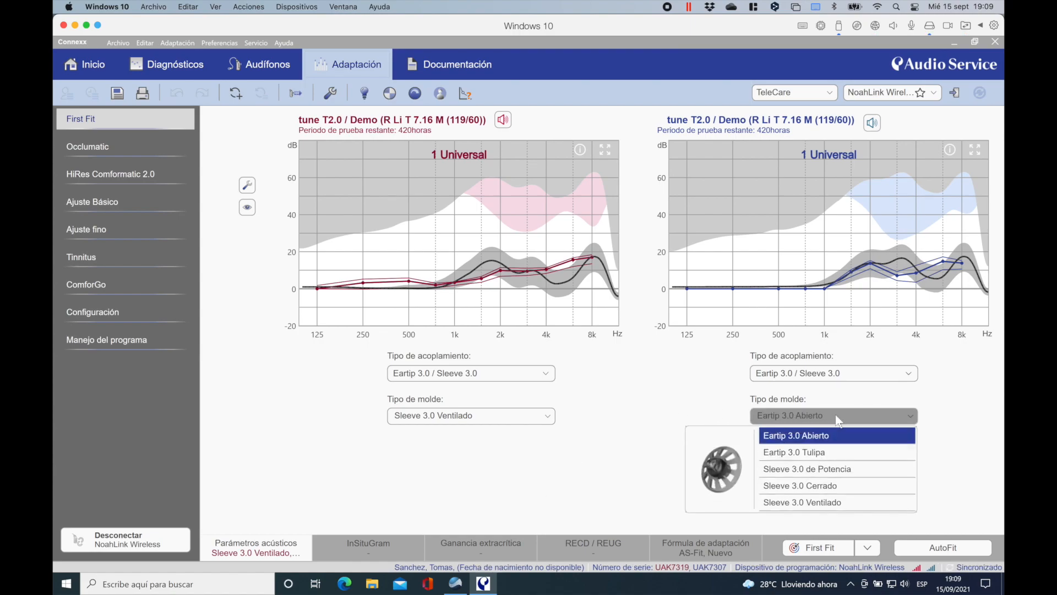
left_click(826, 502)
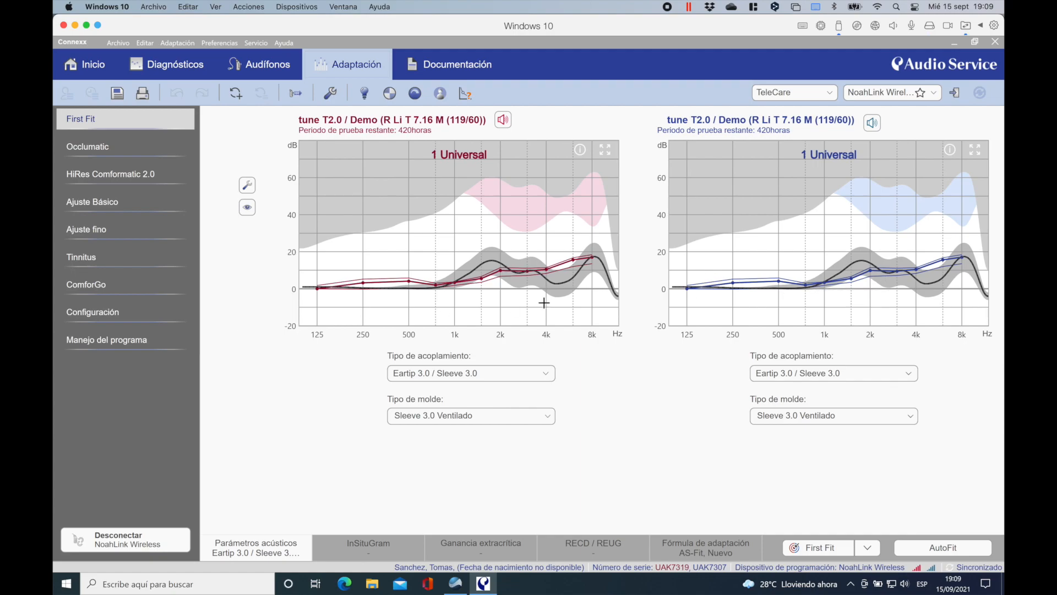
Step: Look over the available fitting formulas and try the Experto experience level under AS-Fit, returning the level to Nuevo
left_click(703, 552)
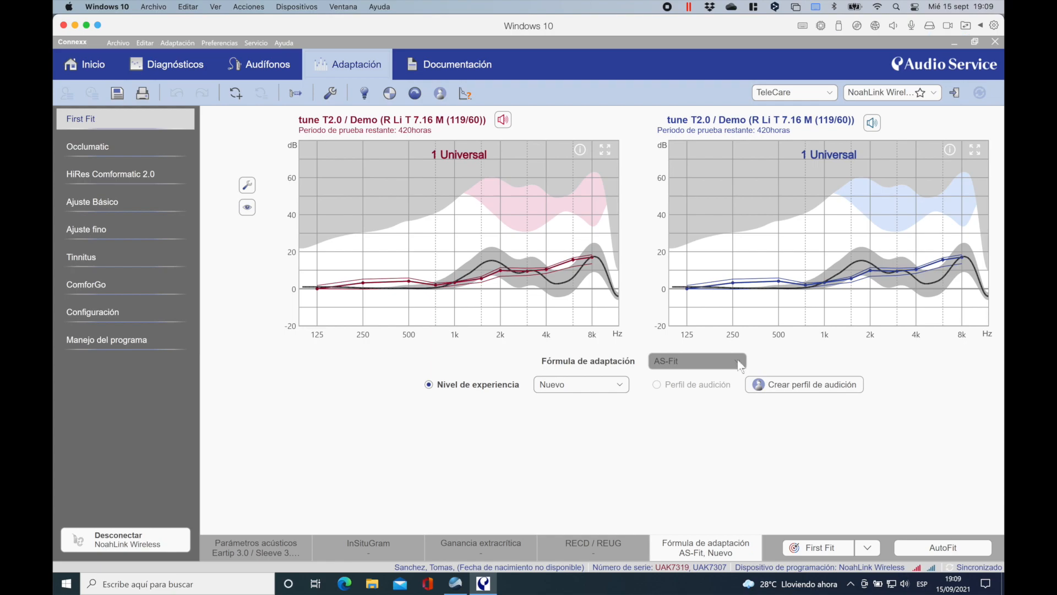
left_click(616, 390)
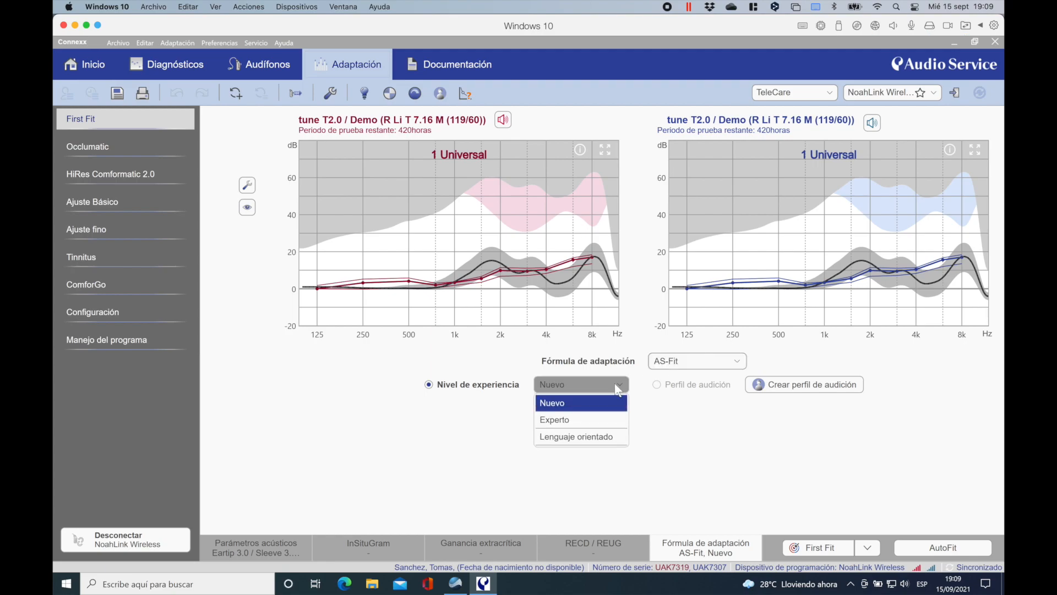
left_click(607, 419)
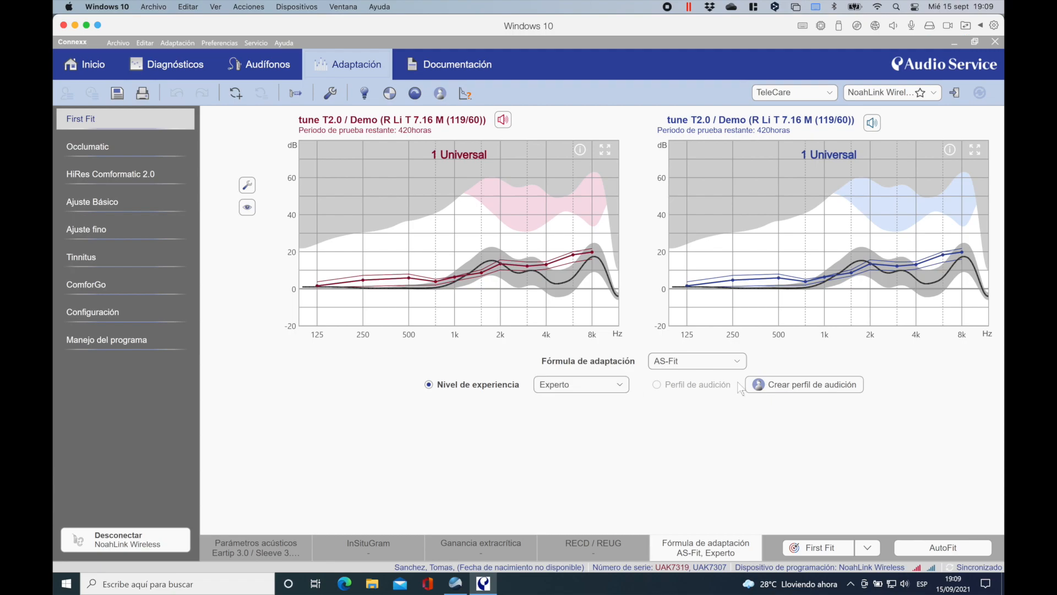
left_click(740, 362)
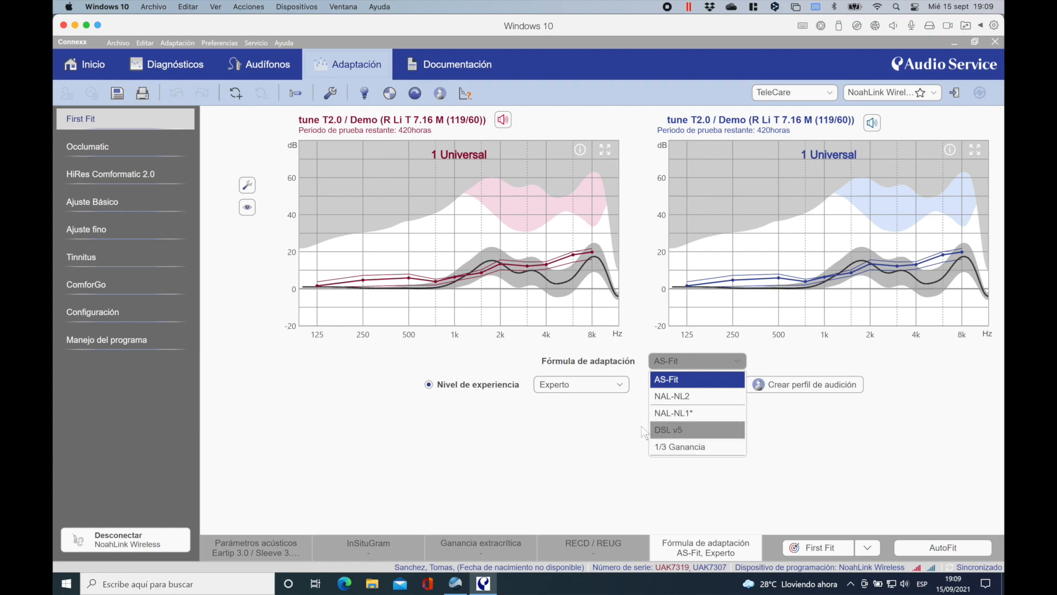
left_click(800, 435)
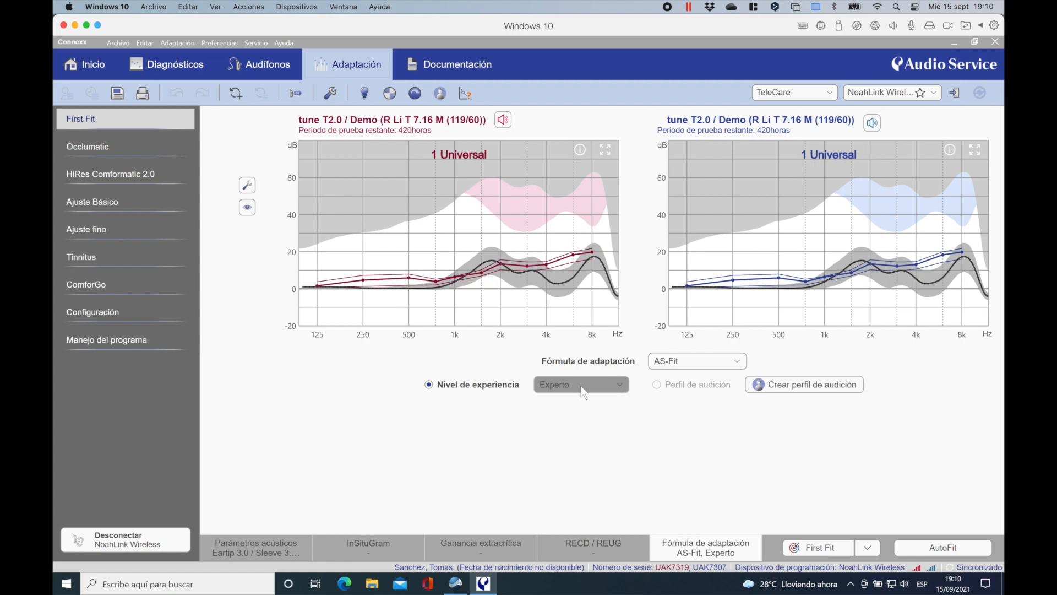
left_click(620, 389)
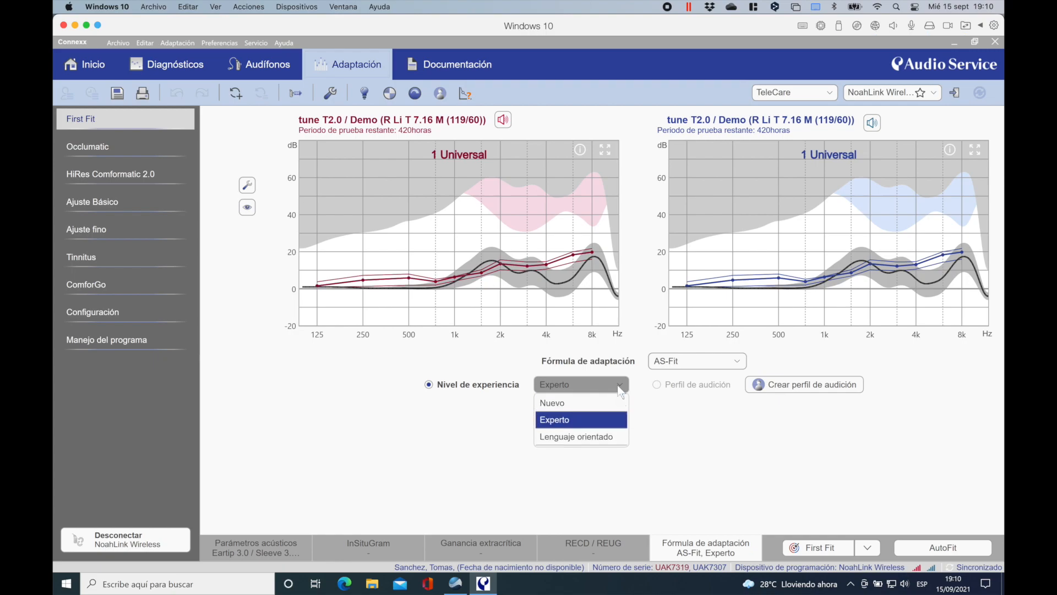
left_click(589, 402)
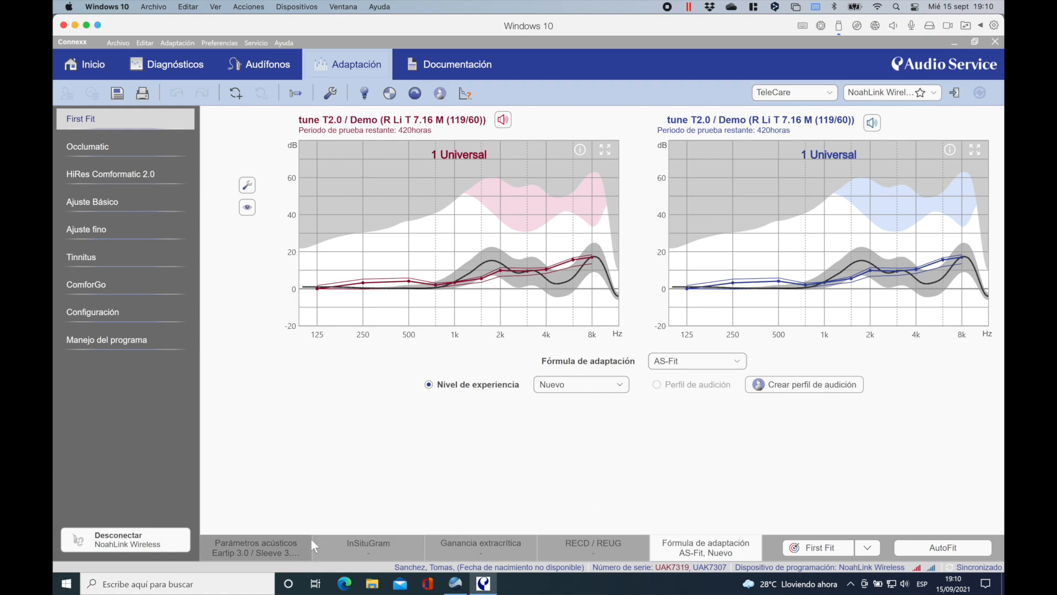
Step: Examine the InSituGram page and the critical gain page, including the right ear's option to limit gain to the feedback threshold
left_click(356, 544)
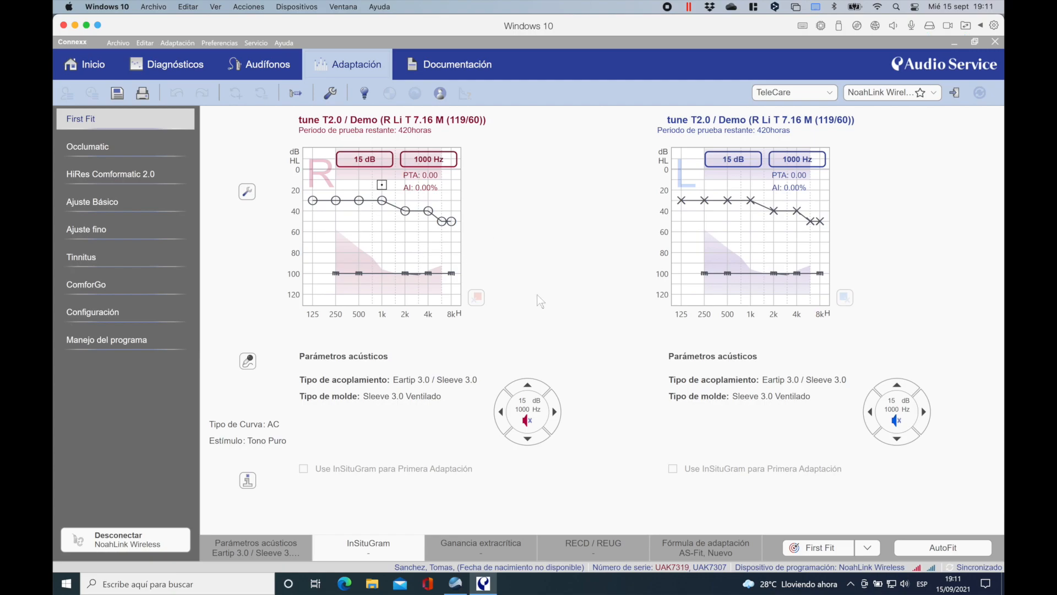
left_click(484, 546)
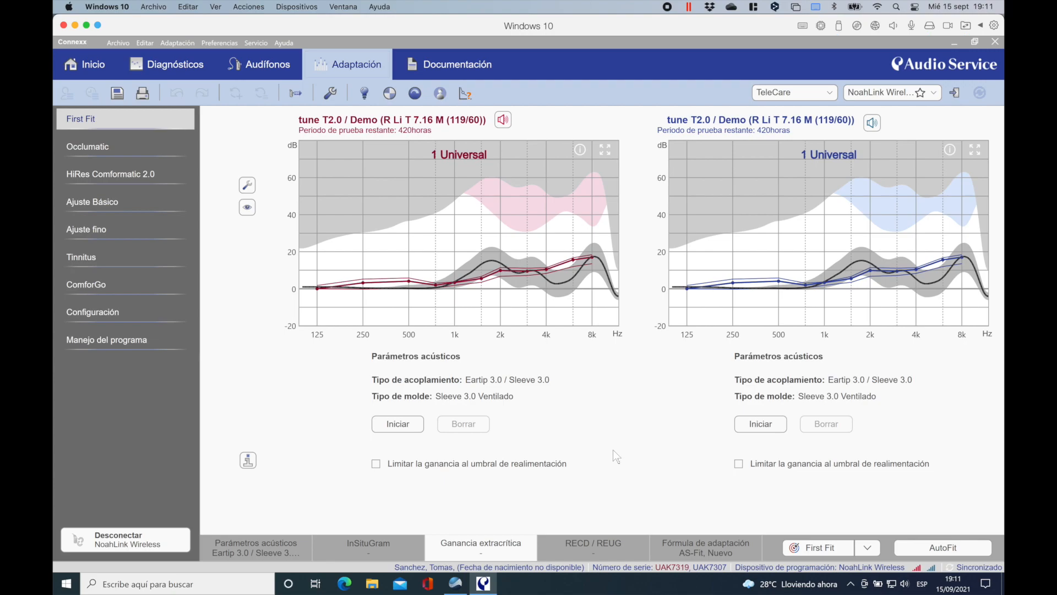
left_click(376, 463)
left_click(375, 464)
left_click(376, 463)
Step: Check the RECD / REUG measurement options, switch to Noah 4 to look at the Unity module, and return to Audio Service Connexx
left_click(614, 546)
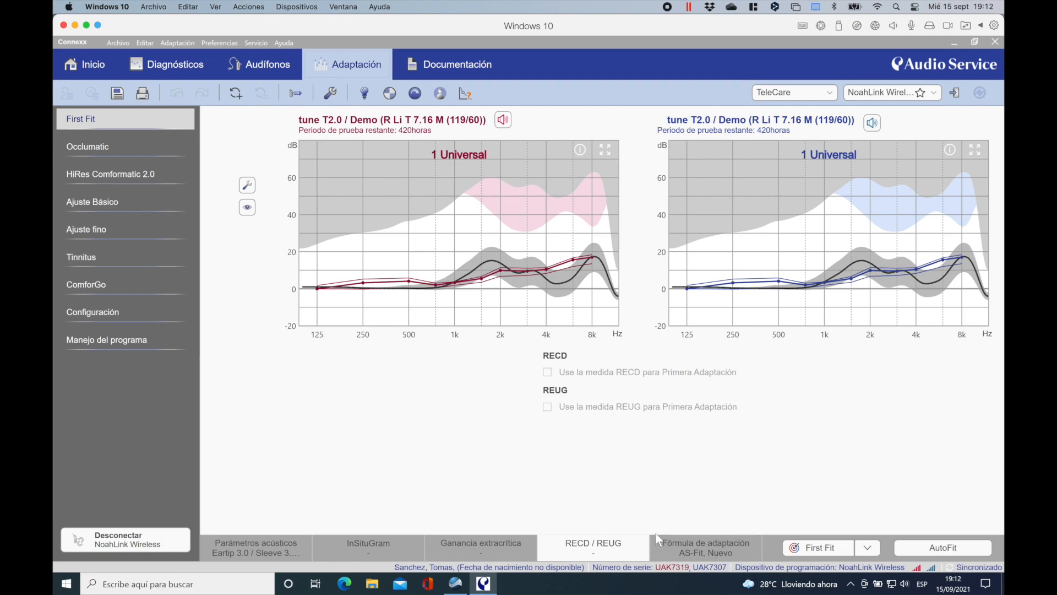
left_click(455, 584)
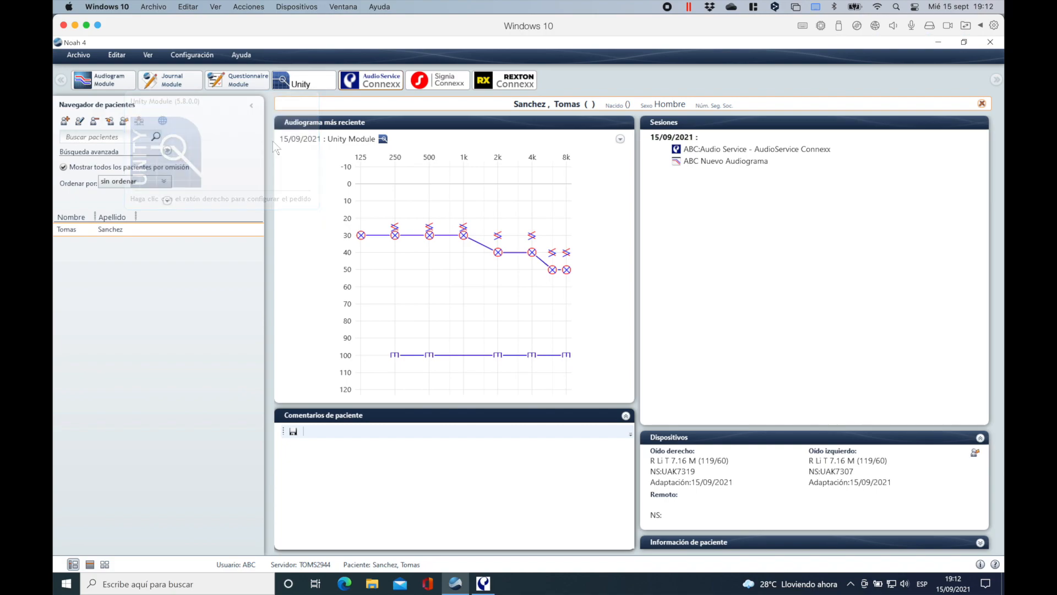
left_click(483, 583)
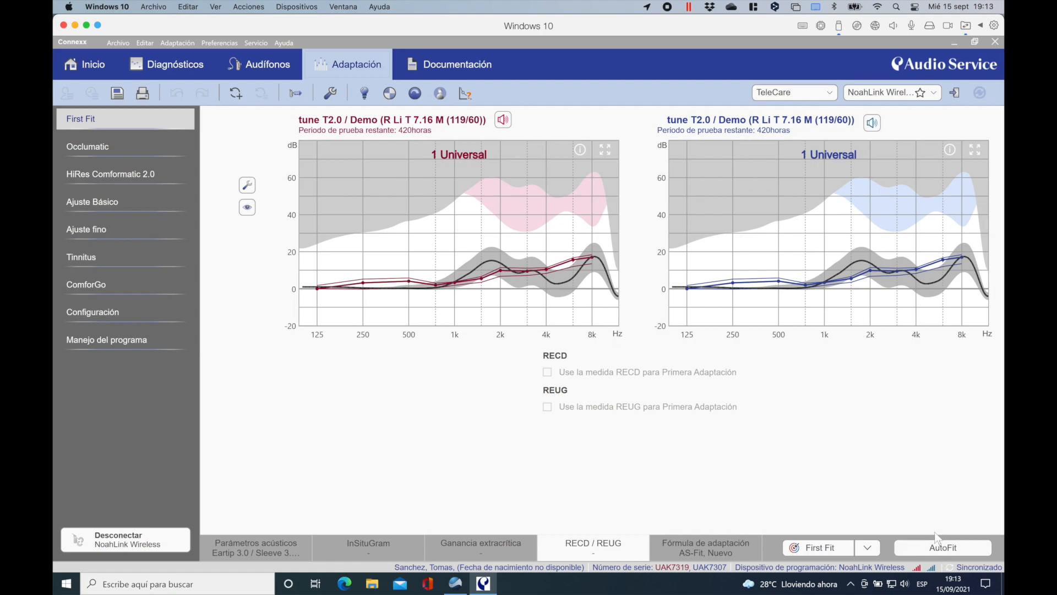
Step: Try AutoFit and apply First Fit to both hearing aids with the AS-Fit formula and the Nuevo experience level
left_click(945, 548)
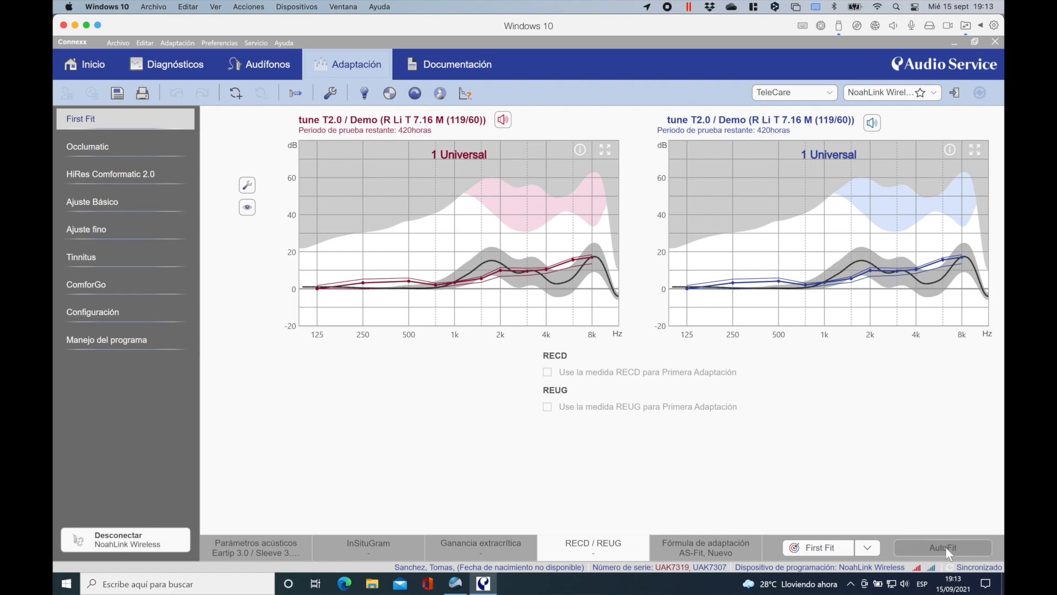
left_click(956, 554)
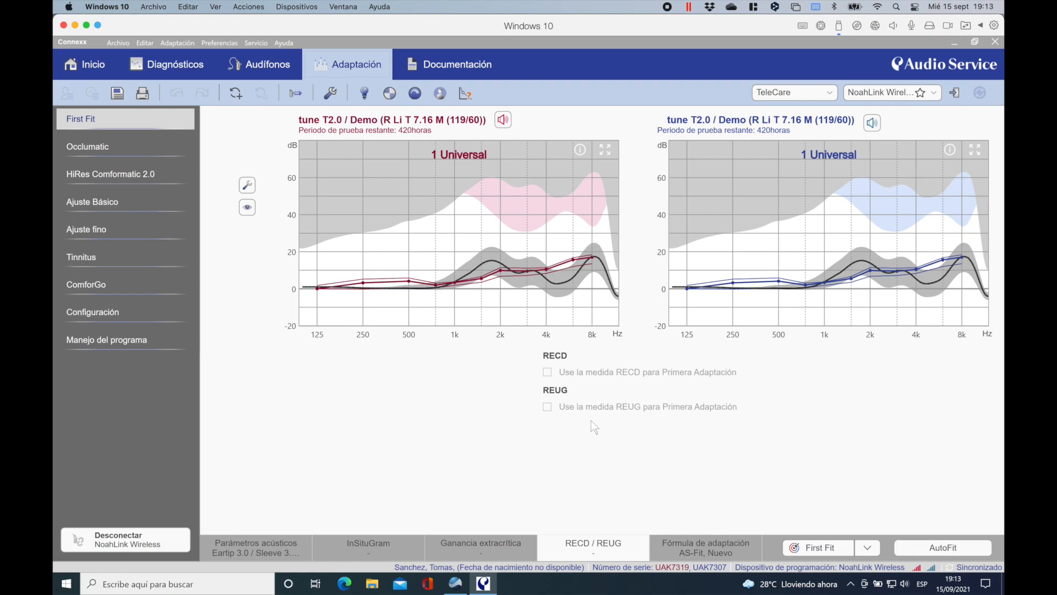
left_click(938, 549)
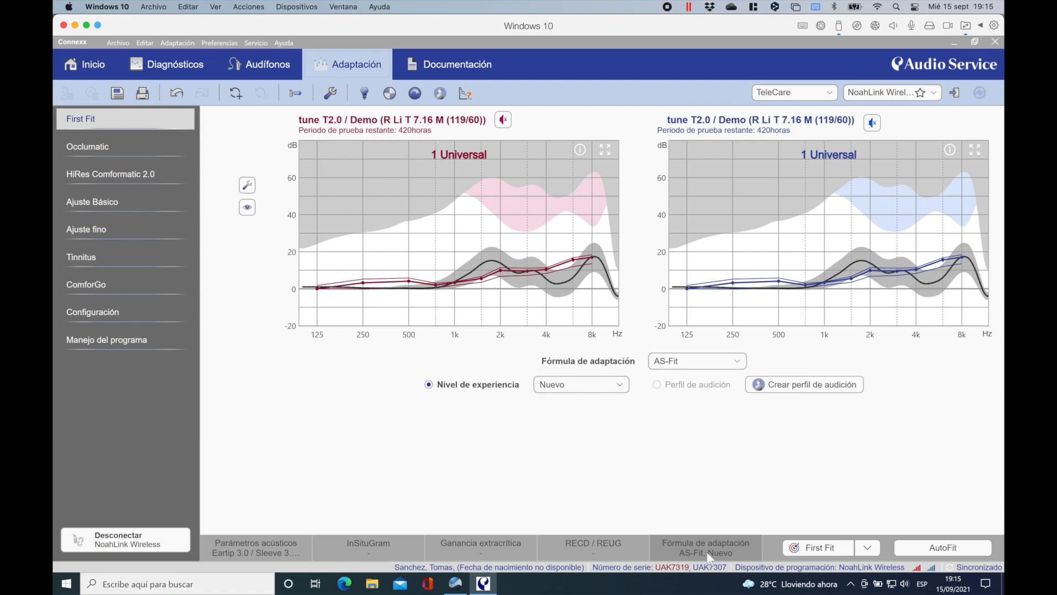
left_click(822, 544)
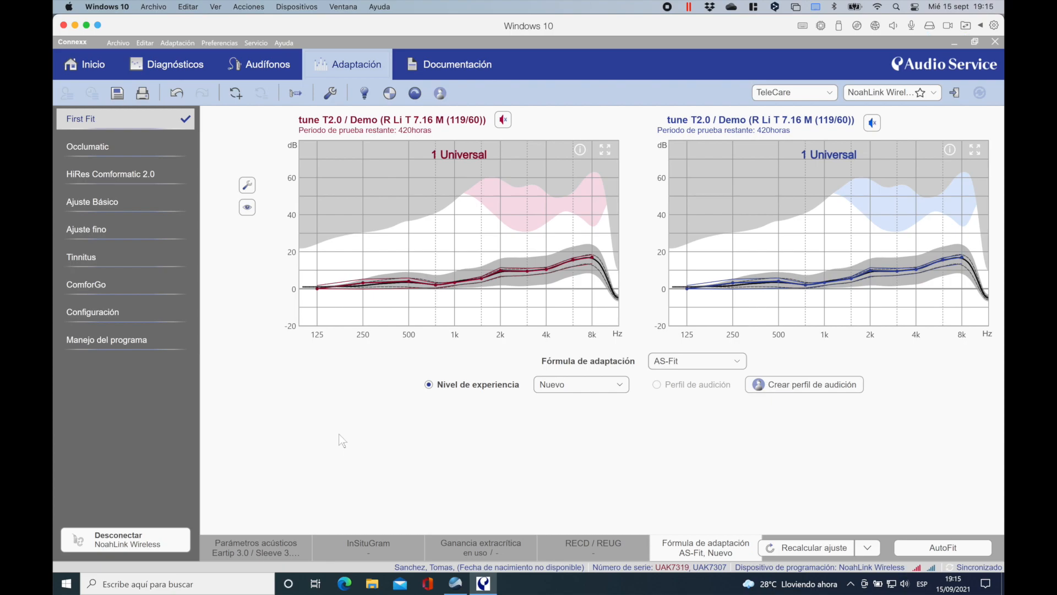
Step: Prepare the Occlumatic own-voice training, review its preparation instructions, and start the training
left_click(107, 143)
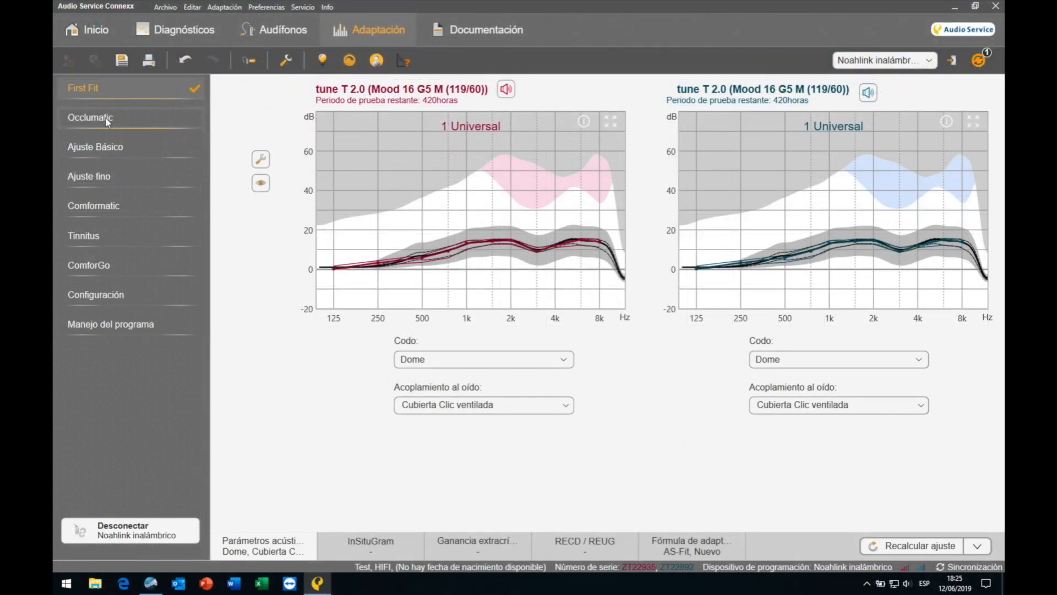
left_click(105, 119)
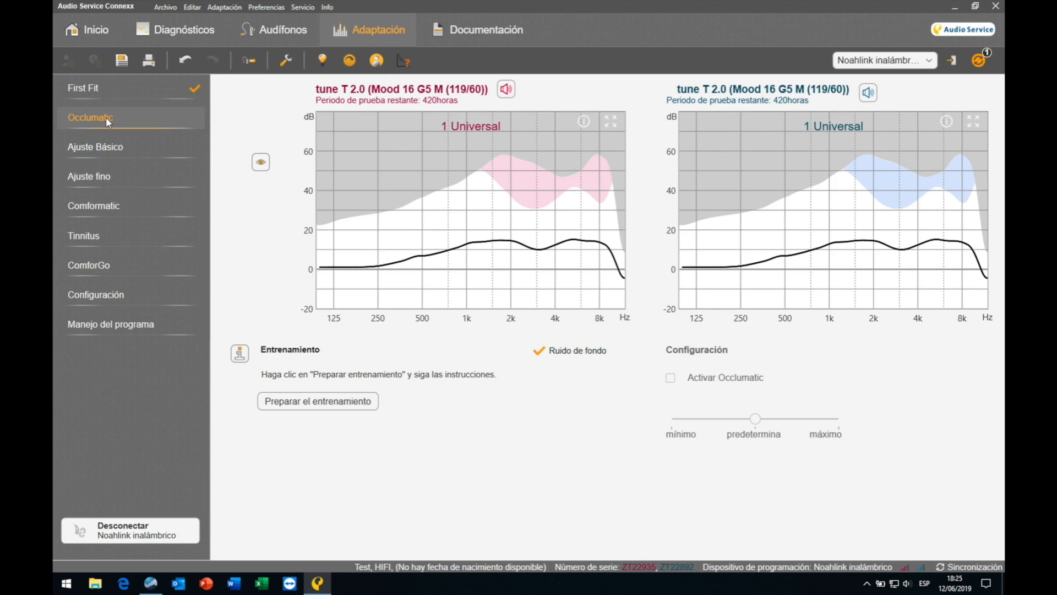
mouse_move(570, 356)
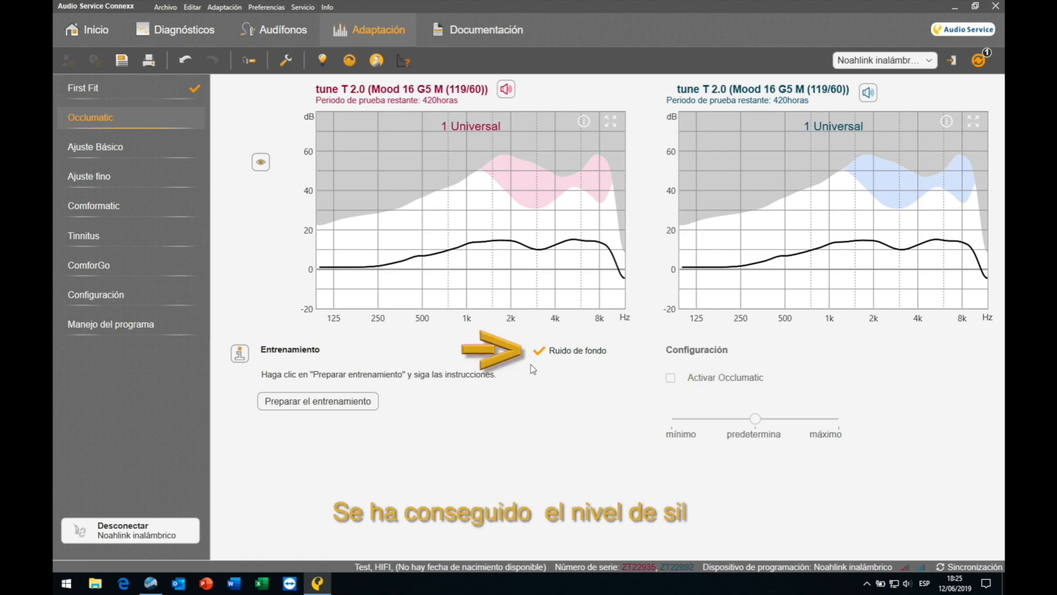
left_click(354, 405)
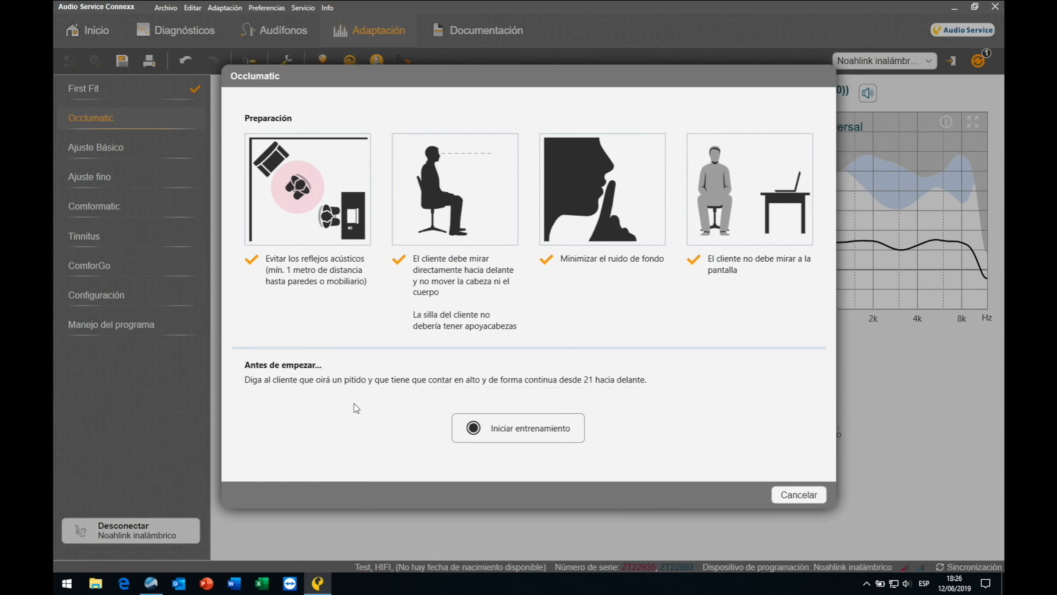
left_click(505, 432)
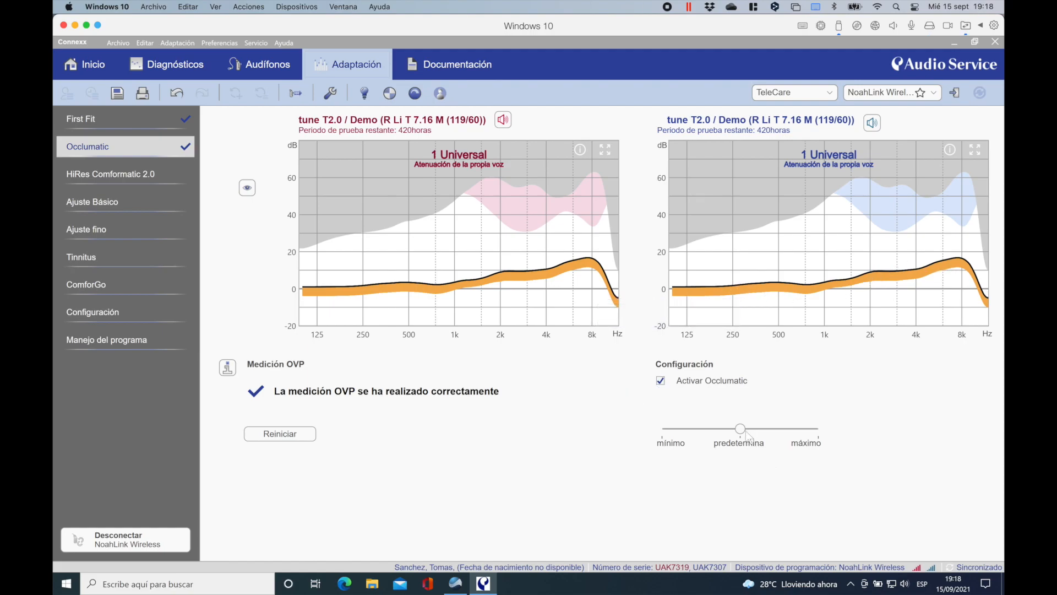
Step: Try Occlumatic at máximo strength and switched off, restoring the predetermined strength and its activation
left_click_drag(740, 428, 797, 432)
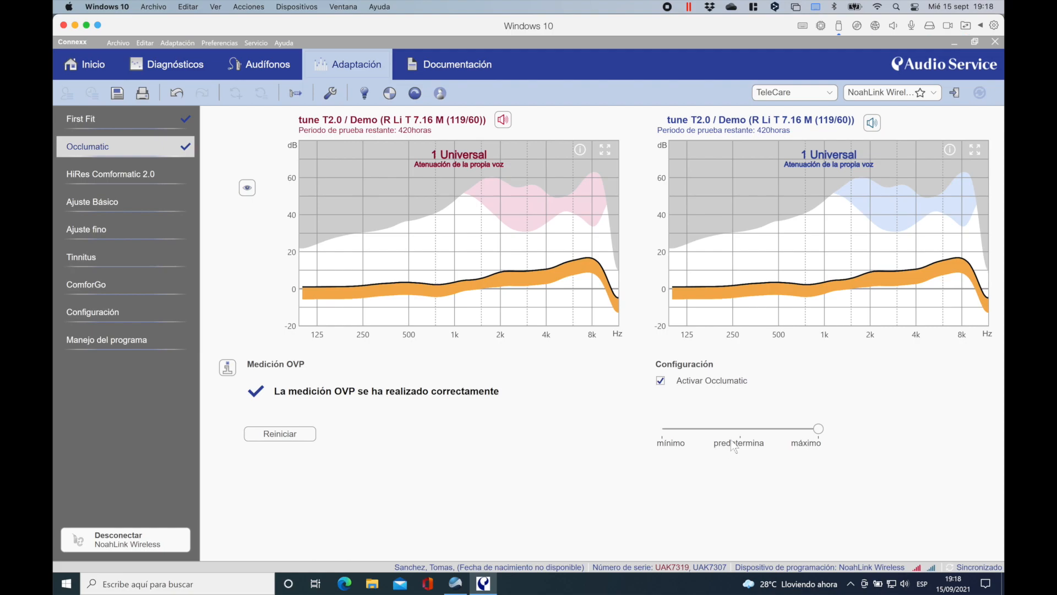
left_click(743, 430)
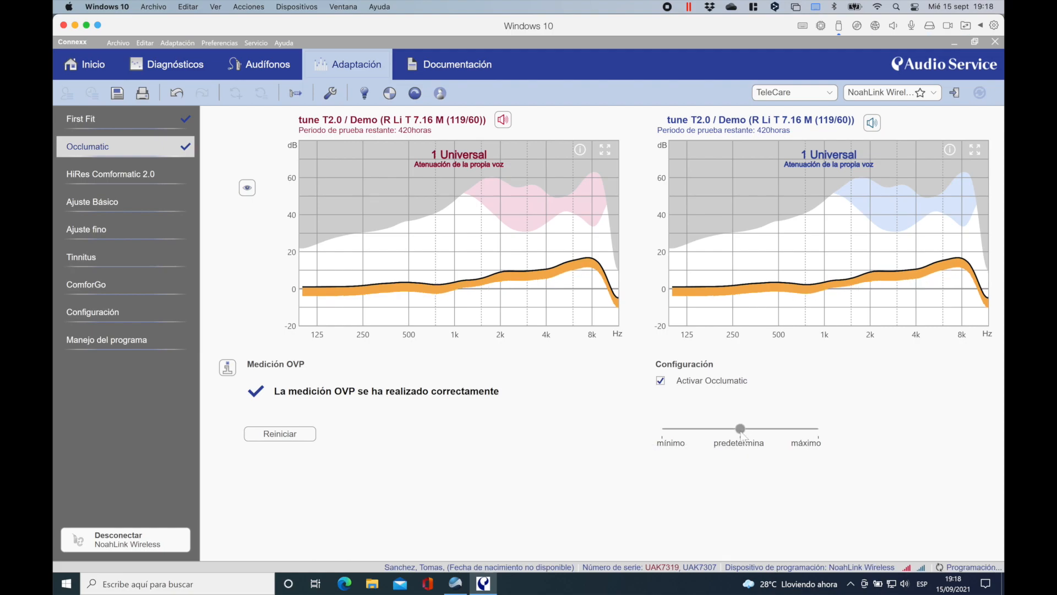
left_click(660, 381)
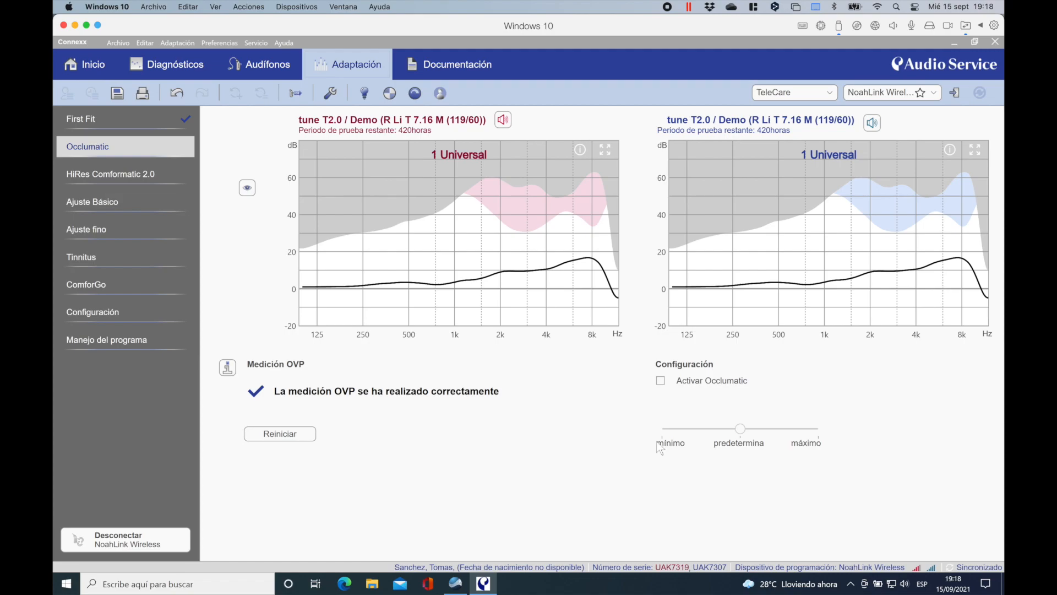
left_click(660, 381)
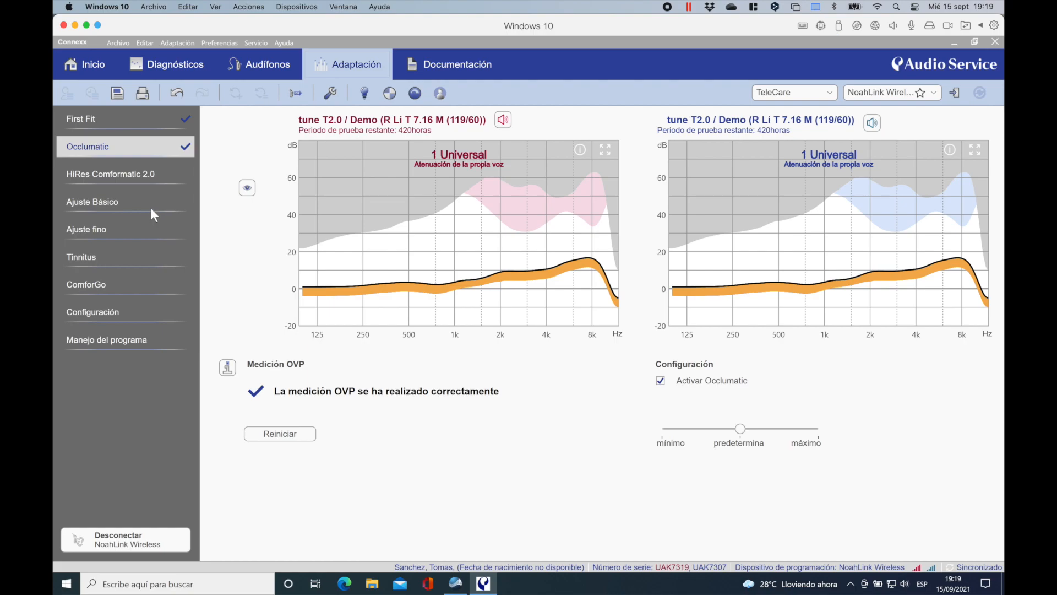
Step: Open HiRes Comformatic 2.0 and try focus levels from Balanced Focus up to Speech Focus, restoring Balanced Focus
left_click(144, 173)
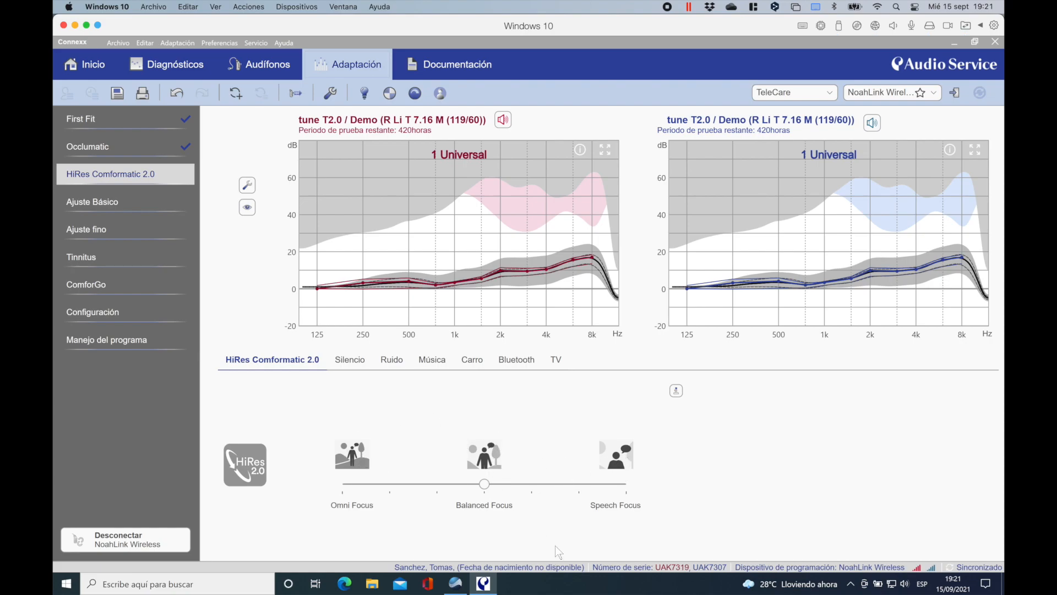
mouse_move(491, 452)
left_click_drag(532, 485, 578, 484)
left_click_drag(581, 488, 537, 488)
left_click_drag(579, 485, 628, 487)
left_click_drag(579, 484, 524, 507)
left_click_drag(533, 486, 486, 488)
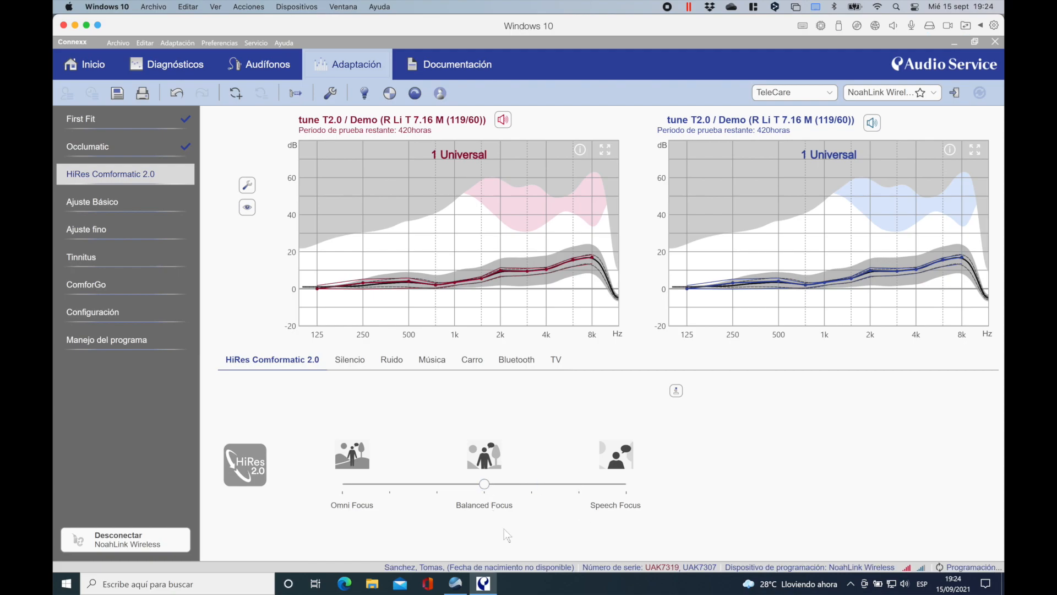
Step: Shift HiRes Comformatic one level from Balanced Focus toward Speech Focus, check the patient's audiogram, and return to the fitting
left_click_drag(484, 485, 531, 486)
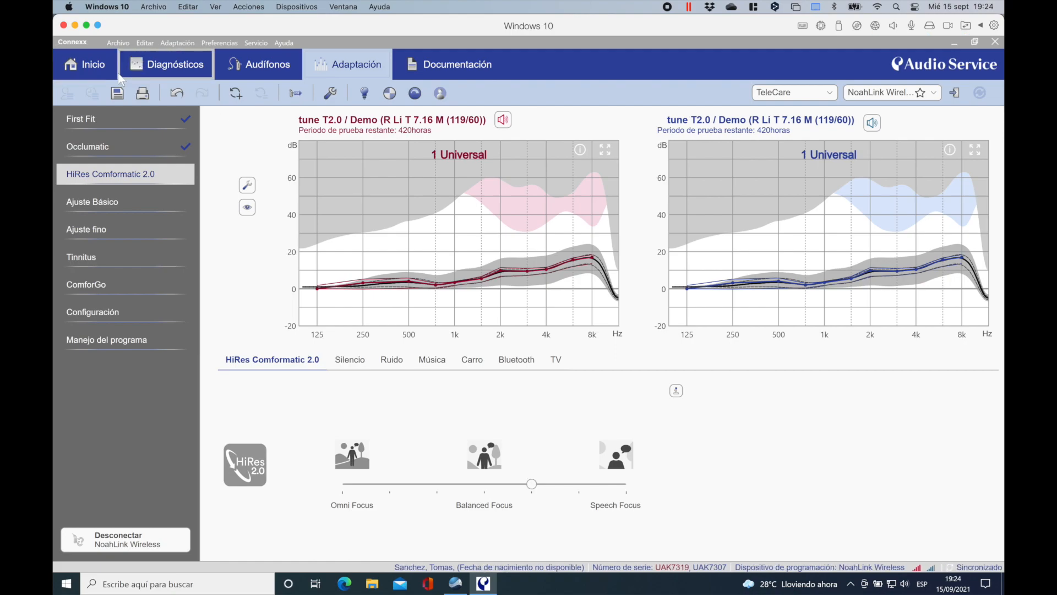
left_click(142, 70)
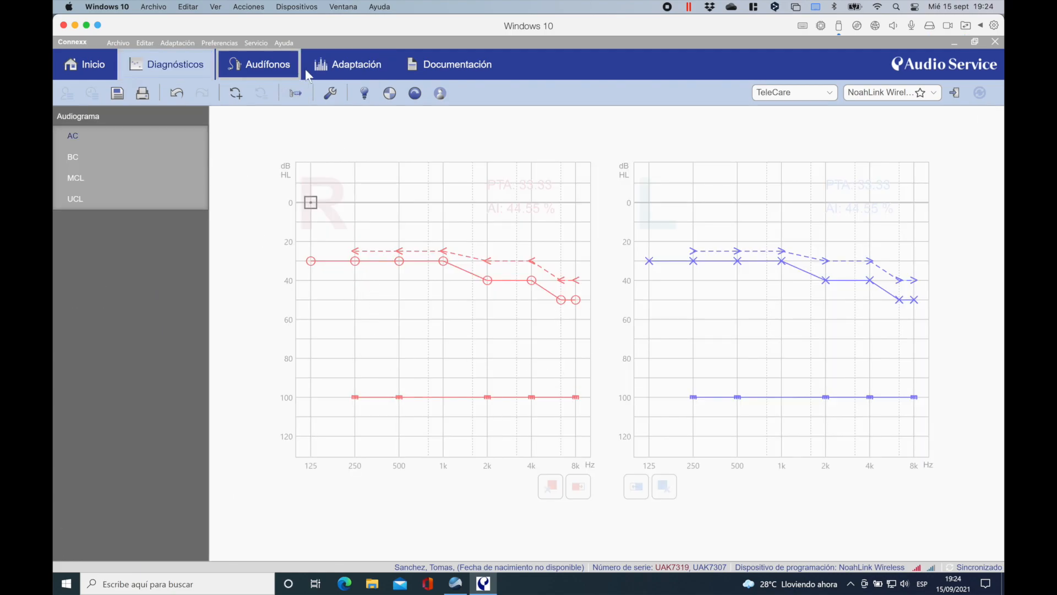
left_click(329, 64)
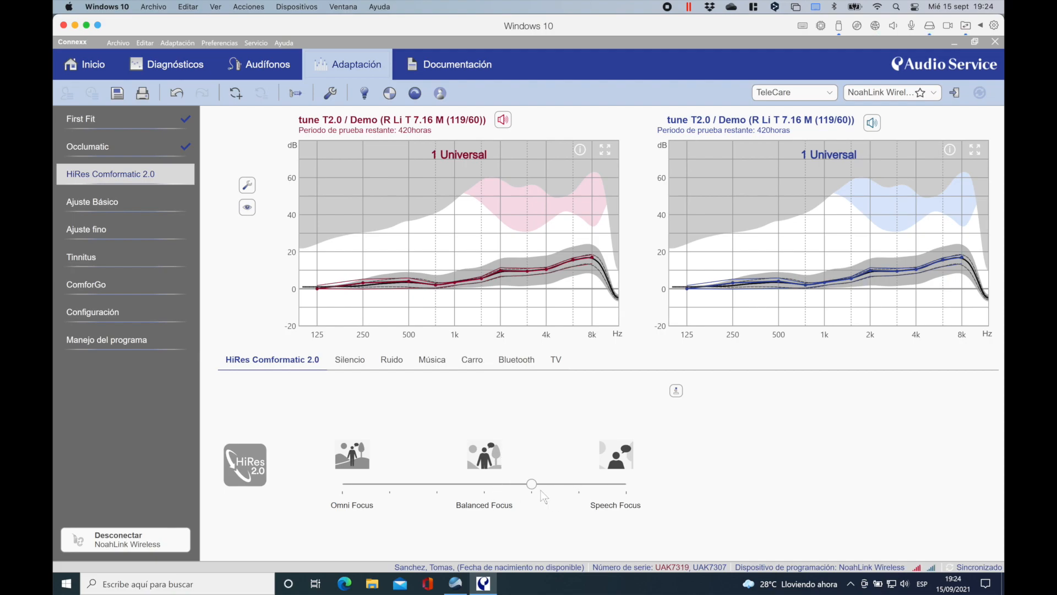
Step: Try HiRes Comformatic levels toward Omni Focus and toward Speech Focus, finishing at Balanced Focus
left_click_drag(531, 484, 487, 485)
left_click_drag(485, 487, 444, 490)
left_click_drag(435, 481, 392, 487)
mouse_move(359, 456)
left_click_drag(390, 483, 484, 485)
left_click_drag(485, 489, 391, 483)
left_click_drag(390, 484, 485, 485)
left_click_drag(484, 484, 533, 485)
left_click_drag(533, 484, 578, 485)
left_click_drag(578, 484, 484, 486)
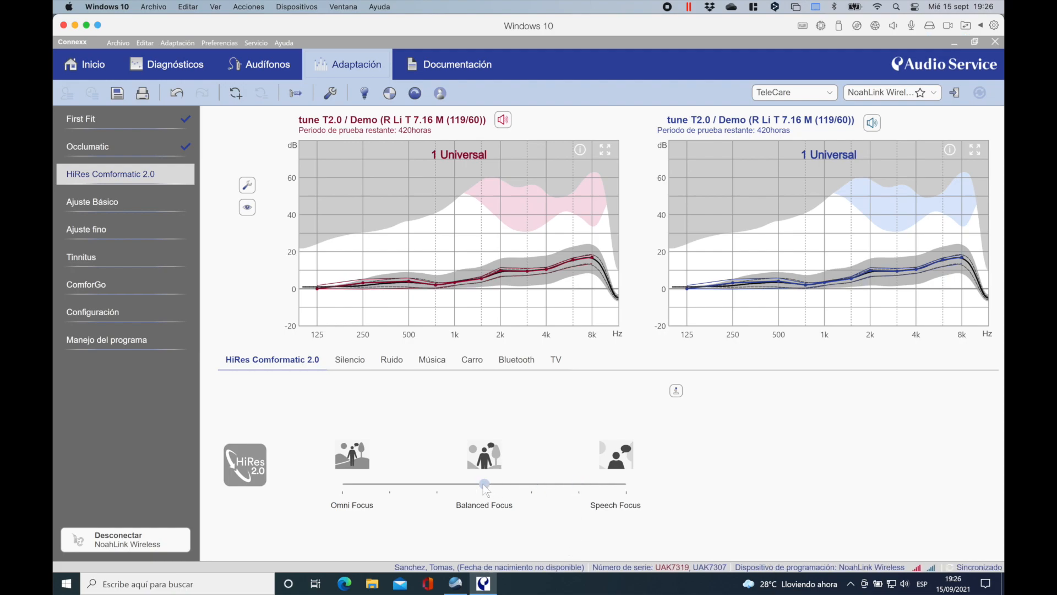
Step: In Ajuste Básico, raise the Sonidos Suaves and Habla intensity and adjust the sound balance with the apagado and metálico corrections
left_click(108, 201)
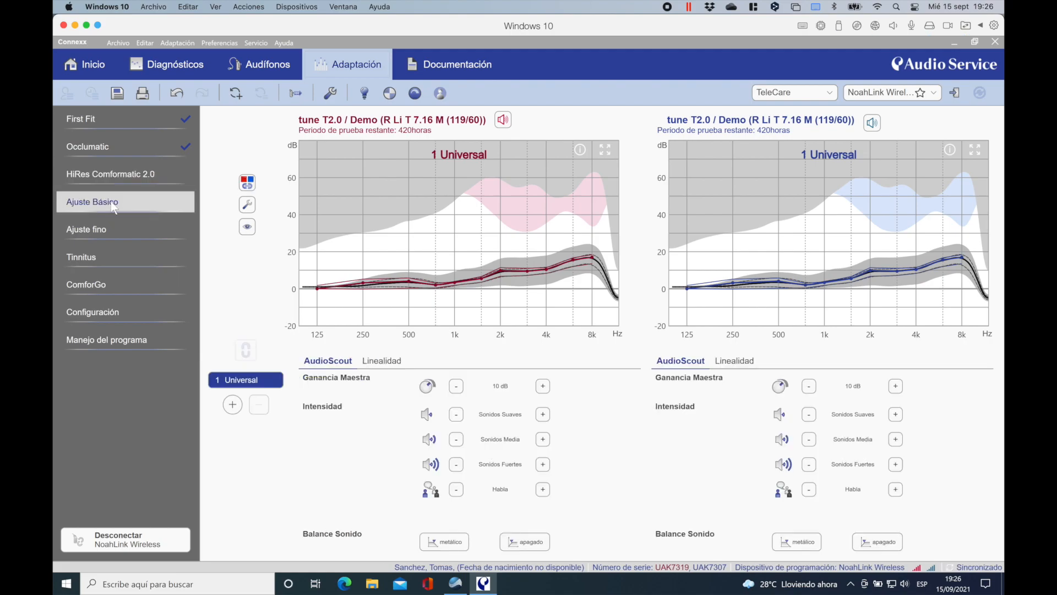
left_click(542, 414)
left_click(543, 490)
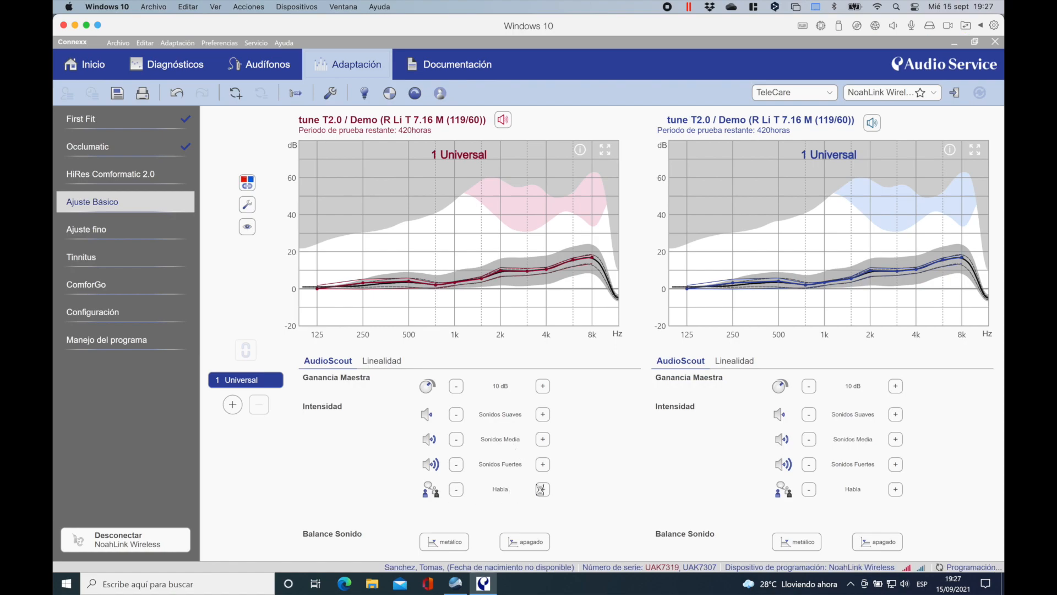
left_click(527, 544)
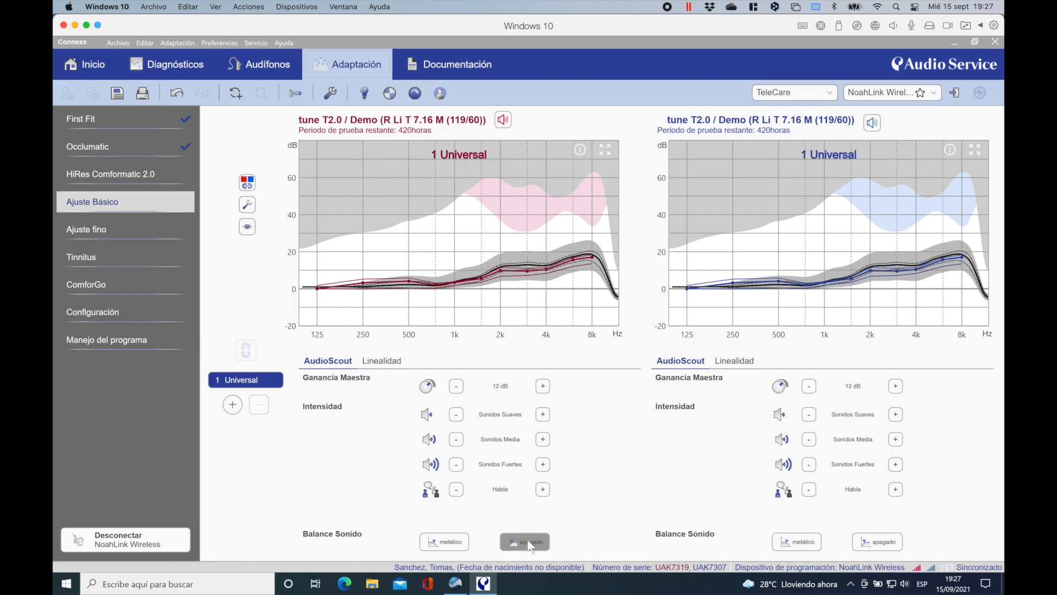
left_click(446, 541)
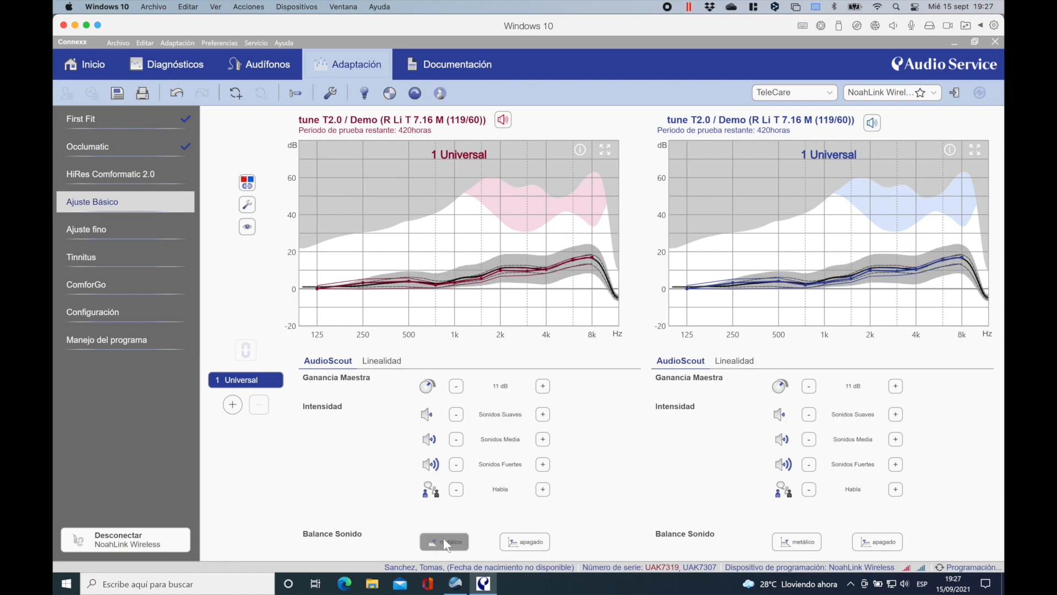
left_click(445, 541)
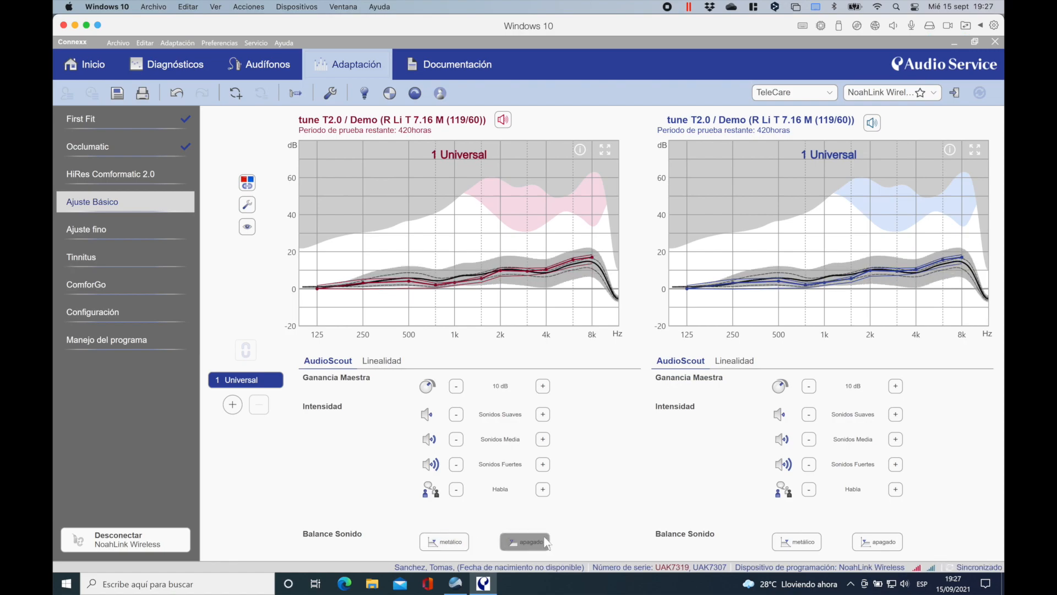
left_click(542, 538)
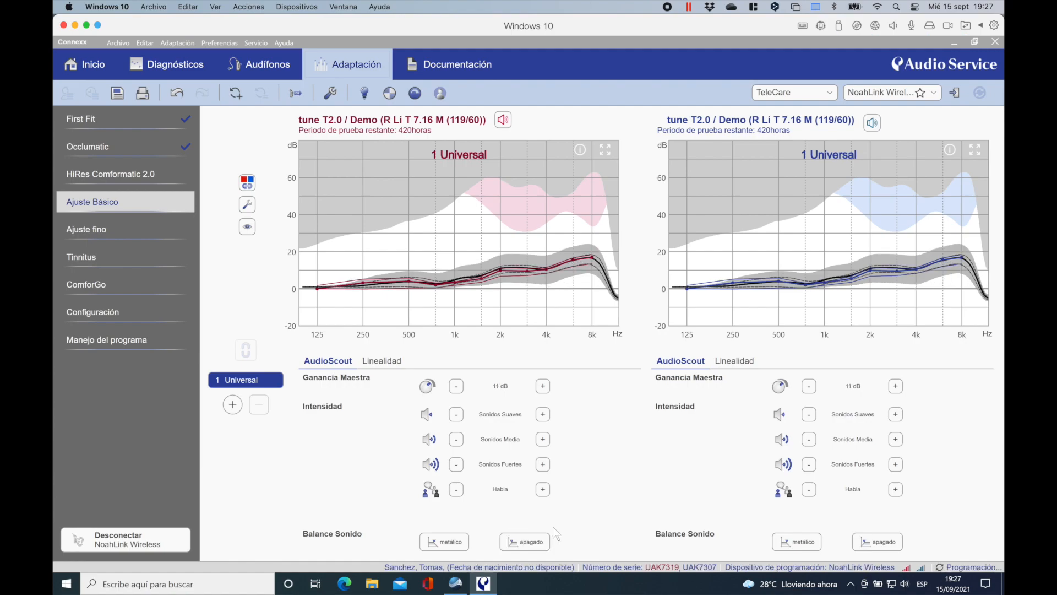
Step: Try the Linear function under Linealidad and undo it
left_click(380, 364)
left_click(336, 414)
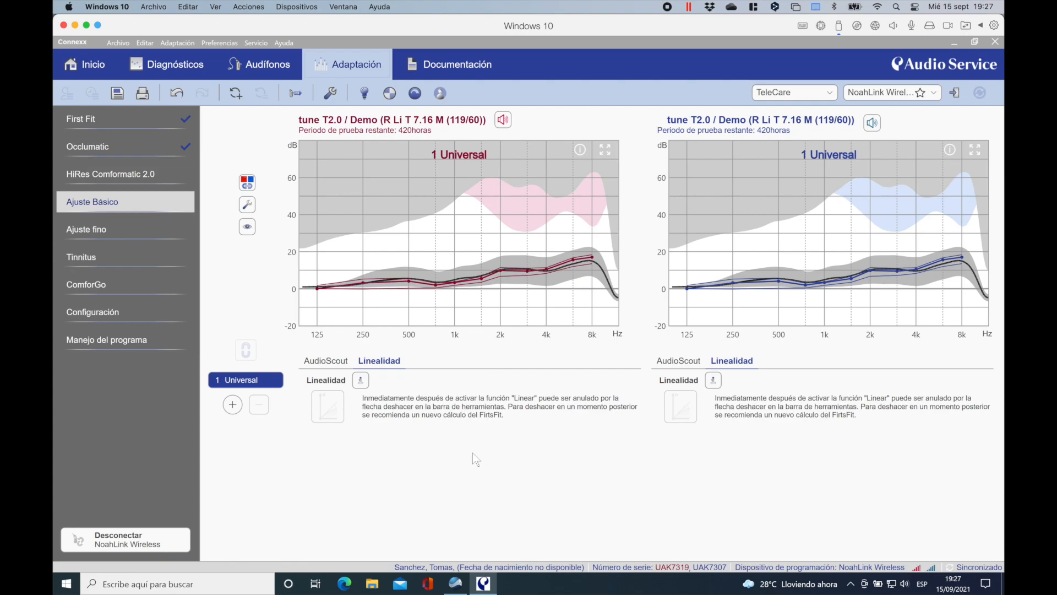
left_click(177, 93)
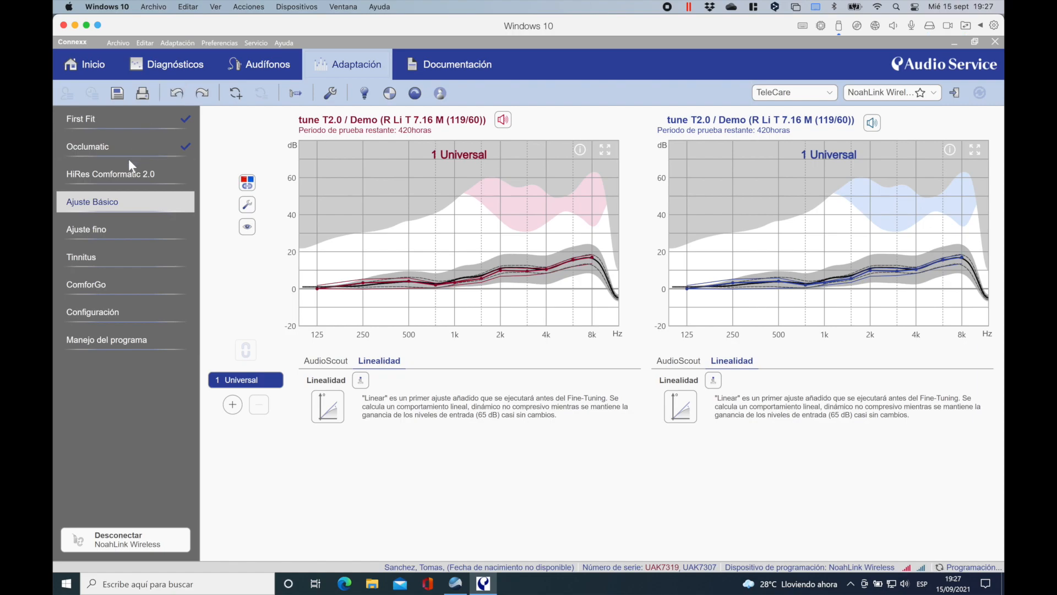
Step: In the fine-tuning amplification settings, try raising and lowering the 4–6 kHz band's gain, finishing at 16
left_click(101, 227)
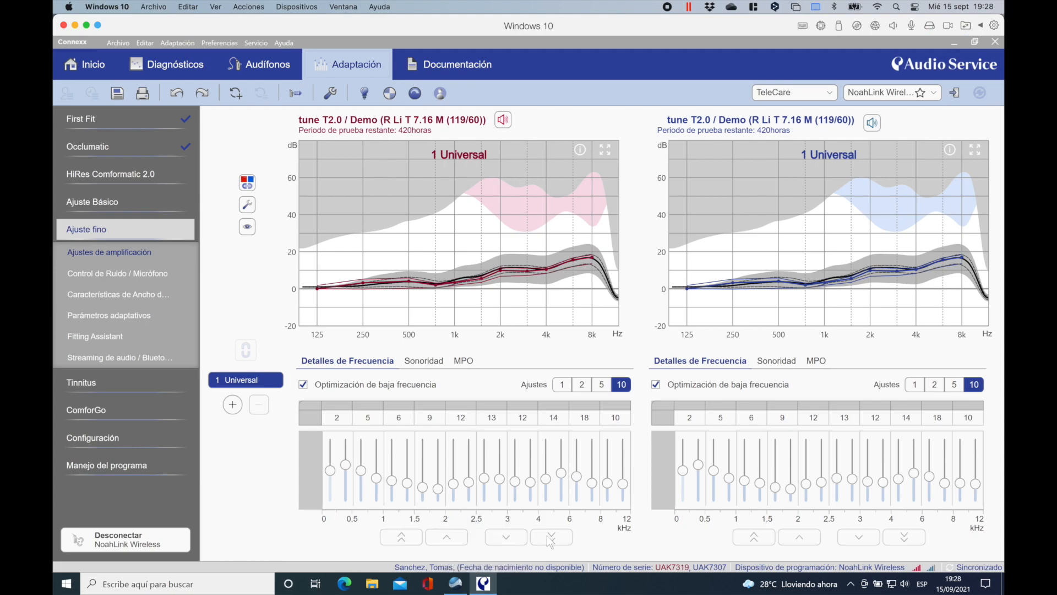
left_click(545, 497)
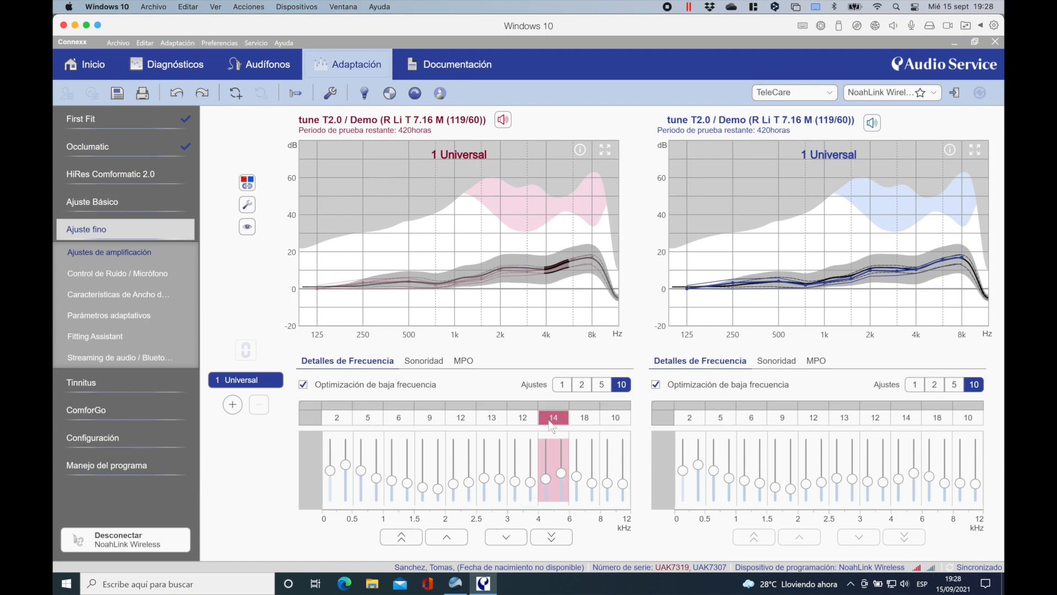
mouse_move(562, 474)
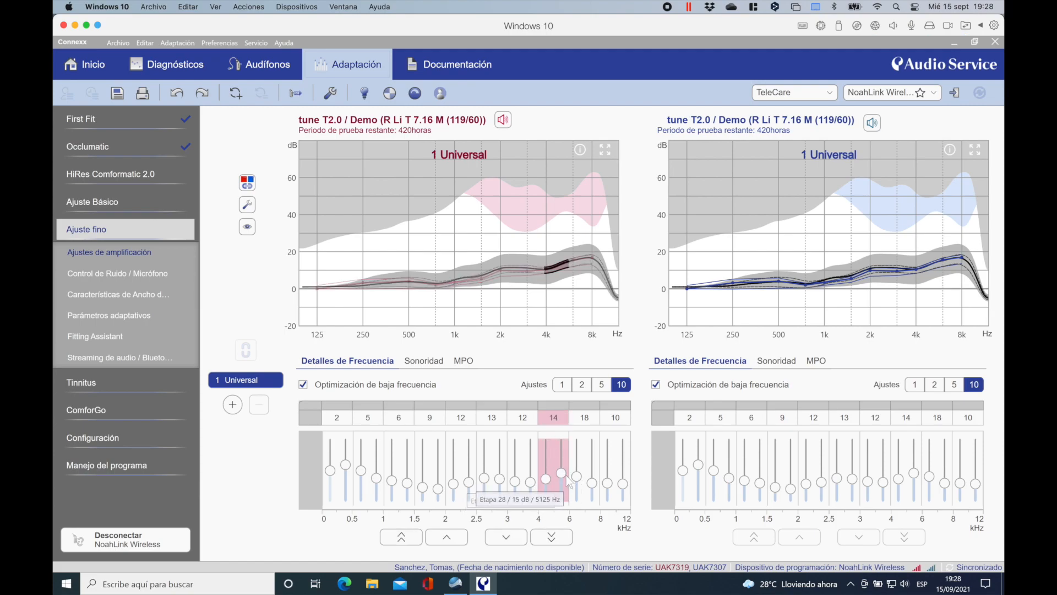
scroll(562, 475, "up", 2)
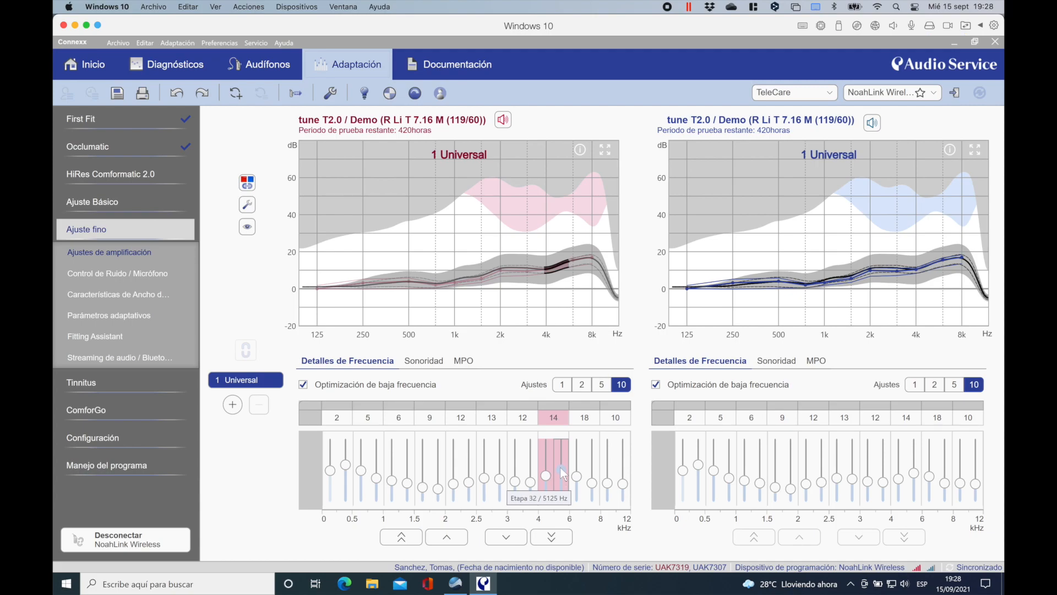
scroll(560, 464, "down", 2)
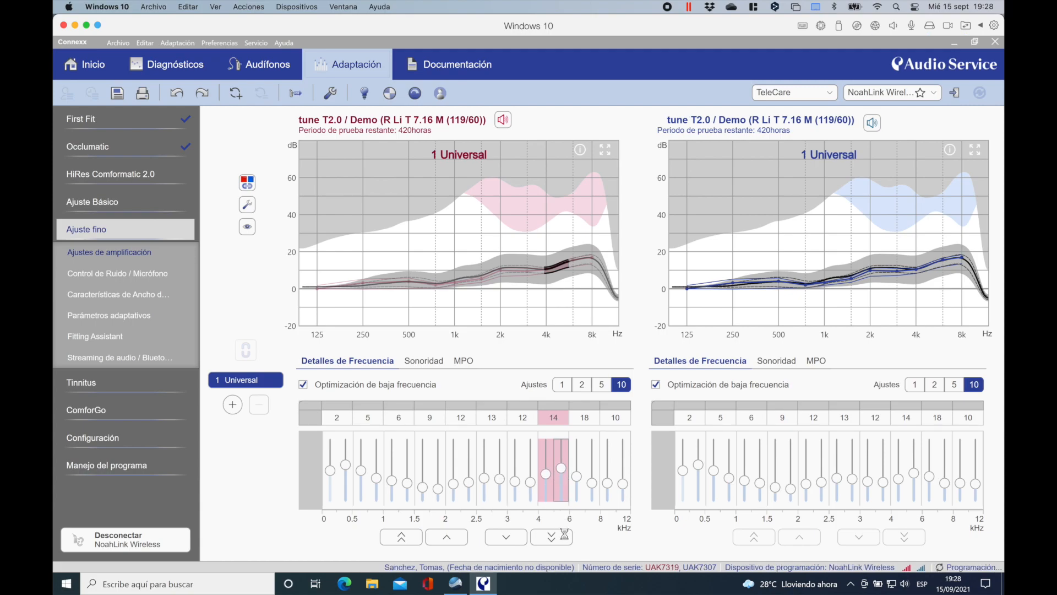
left_click(566, 543)
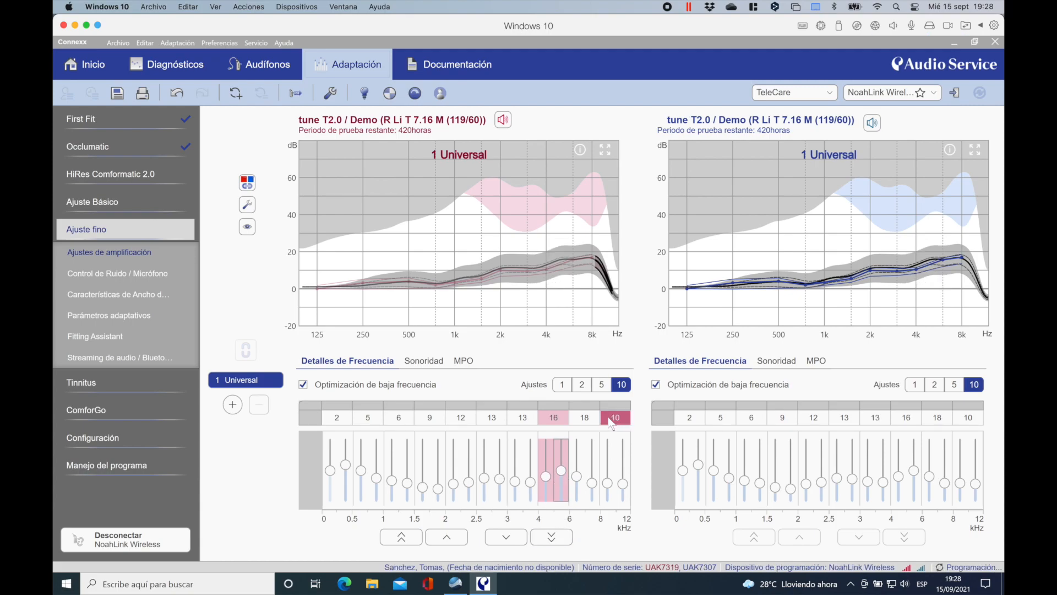
left_click(507, 536)
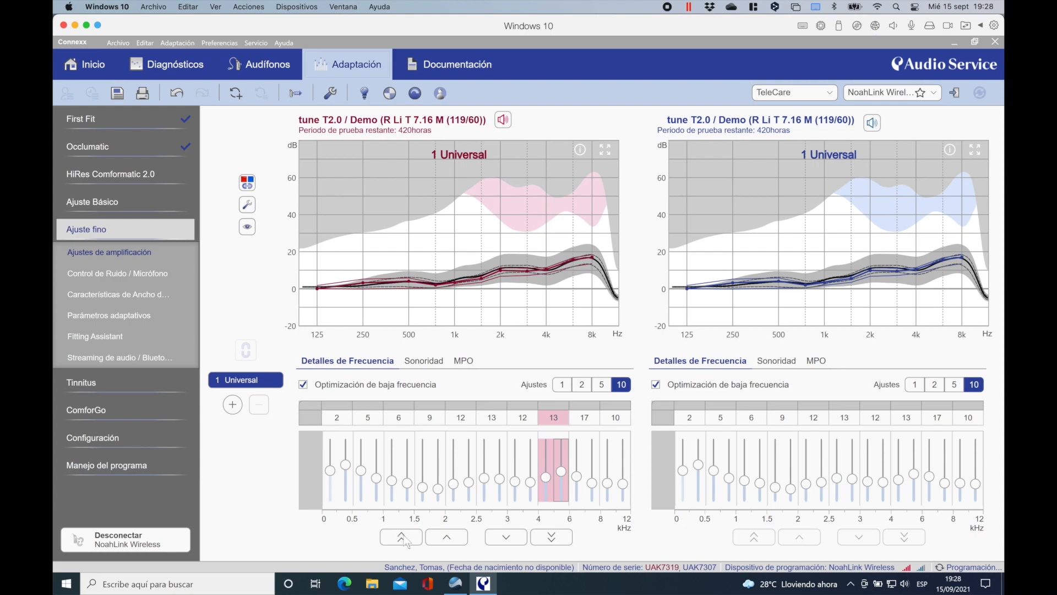
left_click(438, 543)
left_click(440, 542)
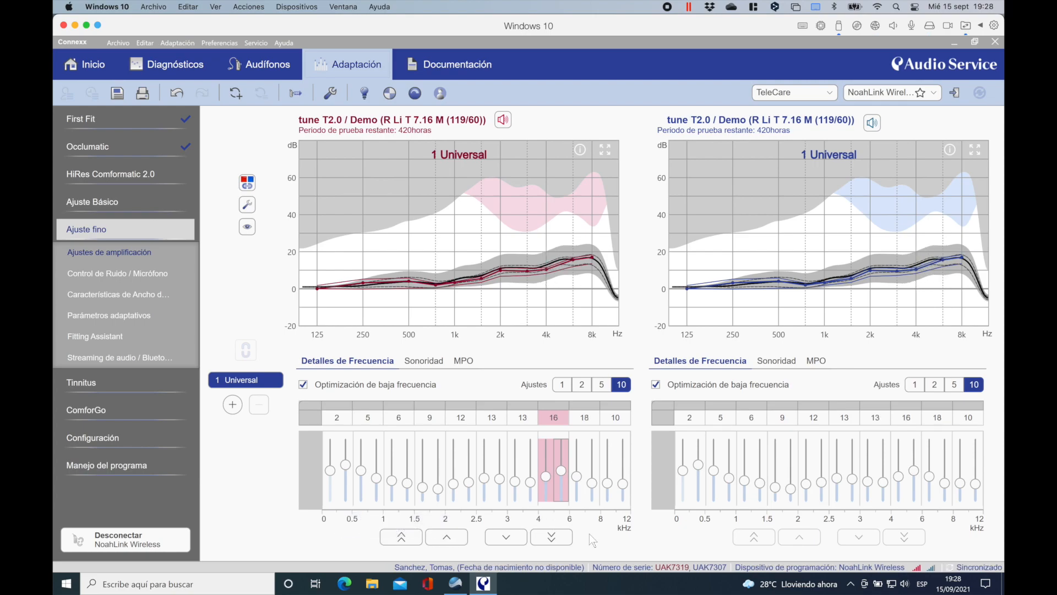
Step: Raise the gain handles around 5 to 8 kHz, bringing the 4–6 kHz band to 22 and the 6–8 kHz band to 31
left_click_drag(579, 478, 577, 458)
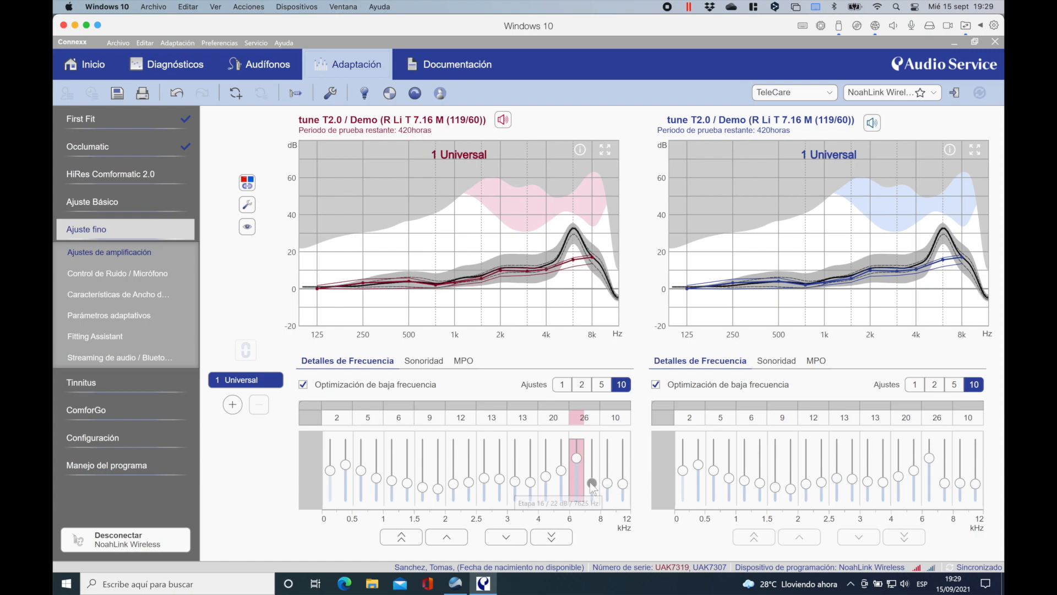
left_click_drag(592, 483, 592, 472)
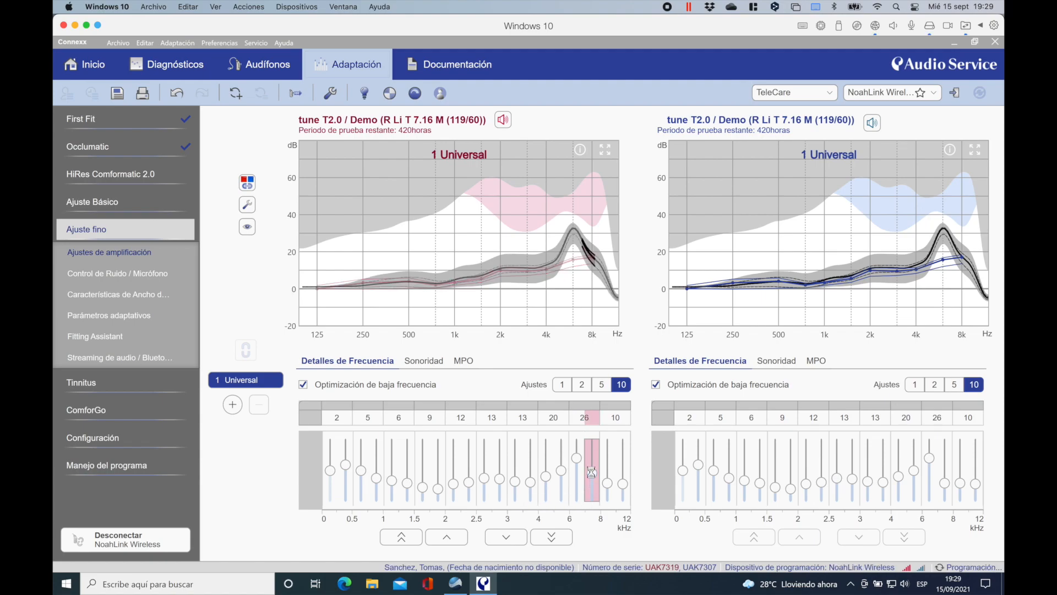
left_click(561, 464)
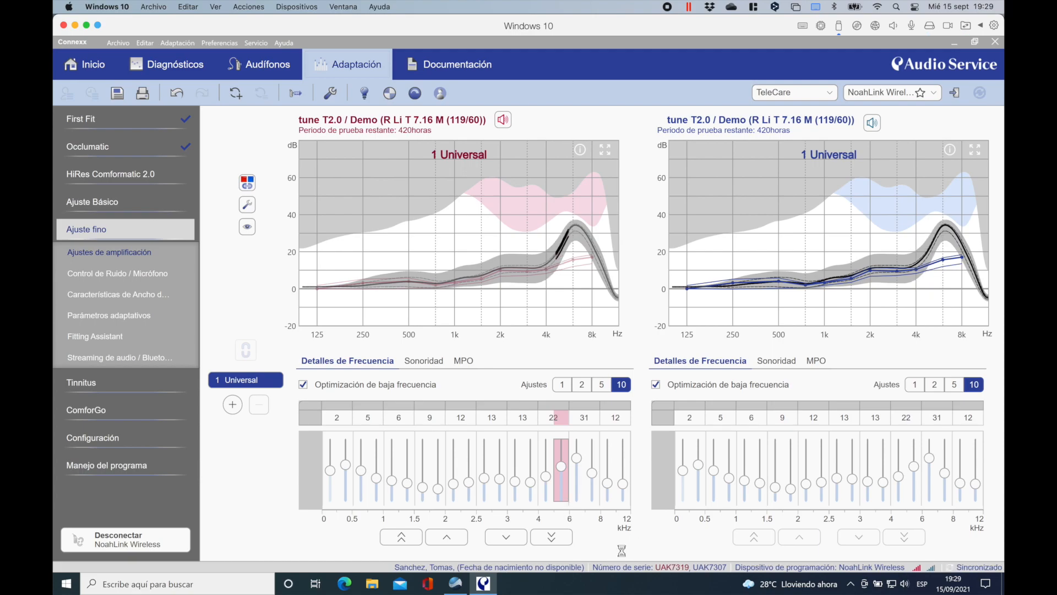
Step: Under Sonoridad, adjust the LI65 gains of the three bands from 0.5 to 2 kHz to 3, 6 and 9, and choose 20 handles
left_click(421, 361)
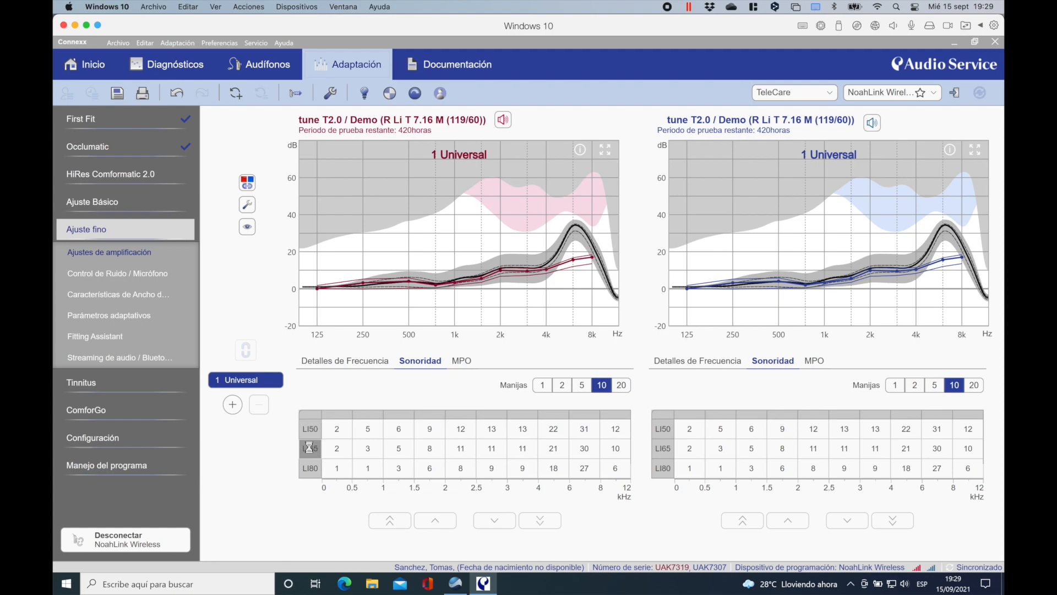
left_click(310, 468)
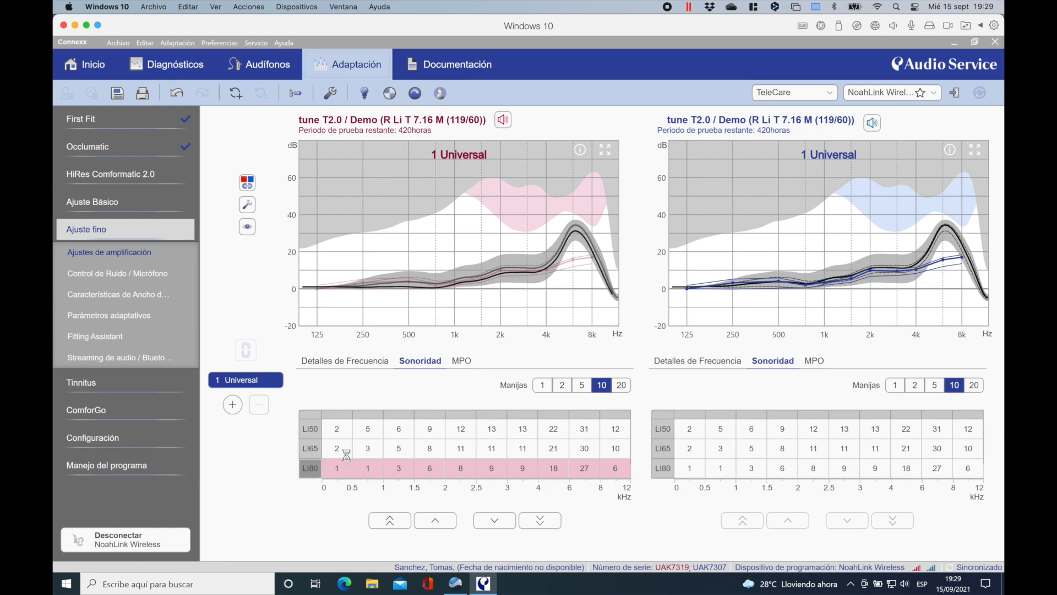
left_click_drag(356, 449, 435, 449)
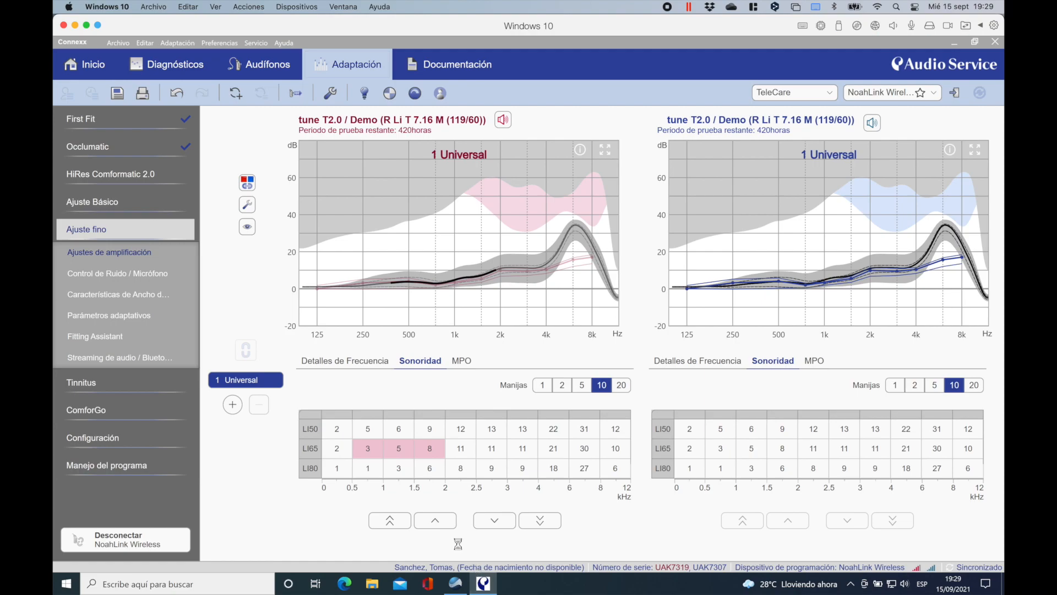
left_click(437, 521)
left_click(391, 520)
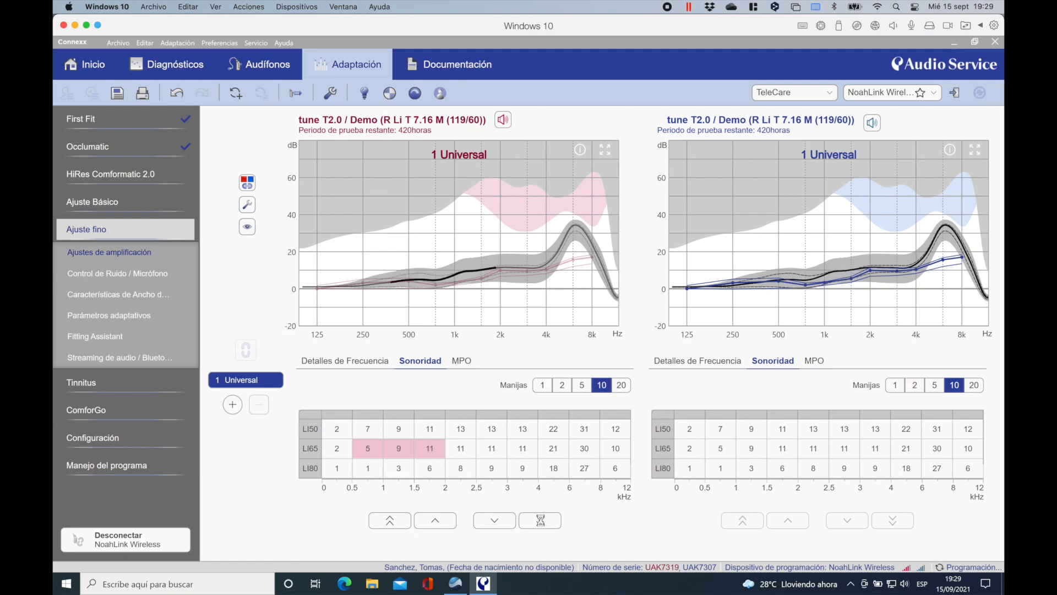
left_click(539, 521)
left_click(622, 385)
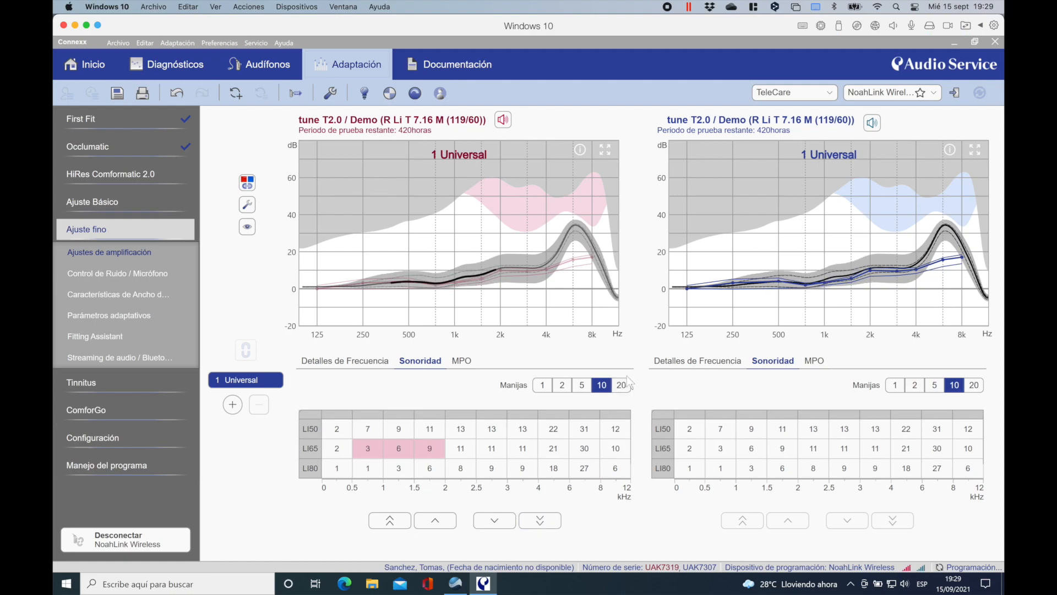
Step: Group the MPO settings into 2 bands, raise the 0–2.5 kHz band's maximum output in several increments, and lower it again
left_click(463, 361)
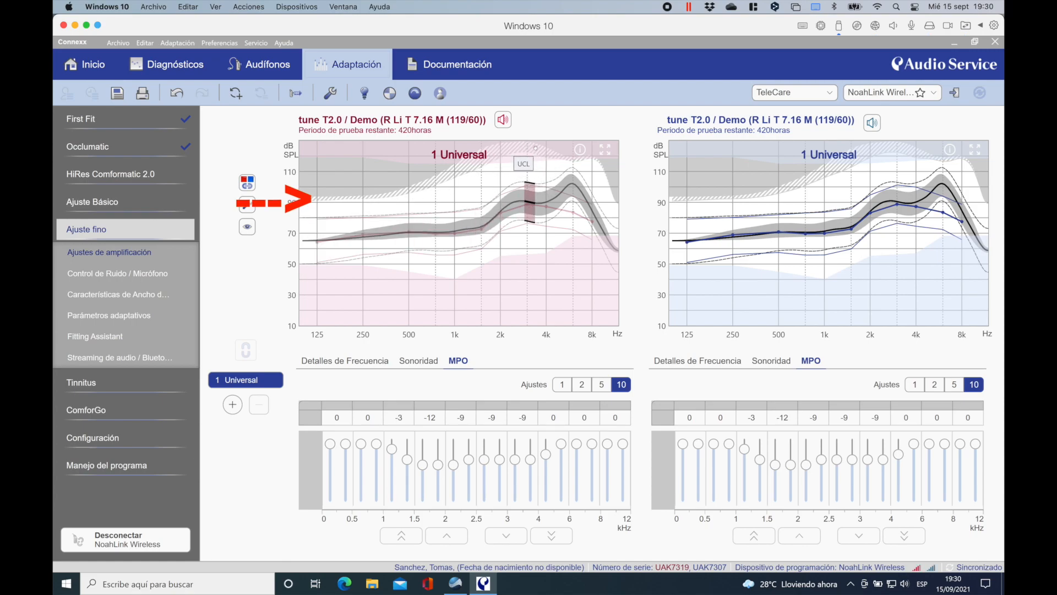
left_click(580, 385)
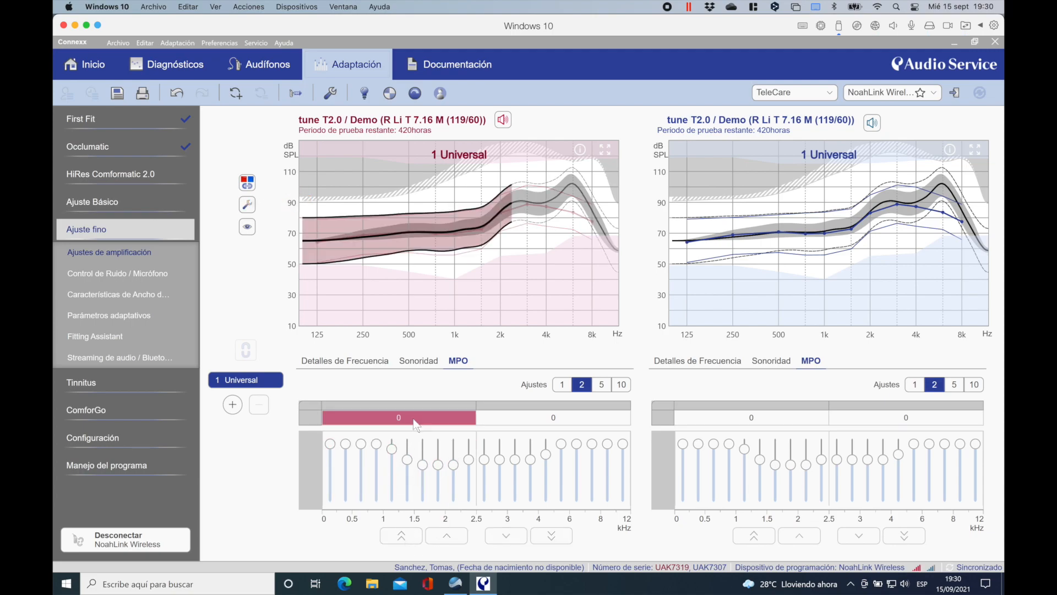
left_click(401, 535)
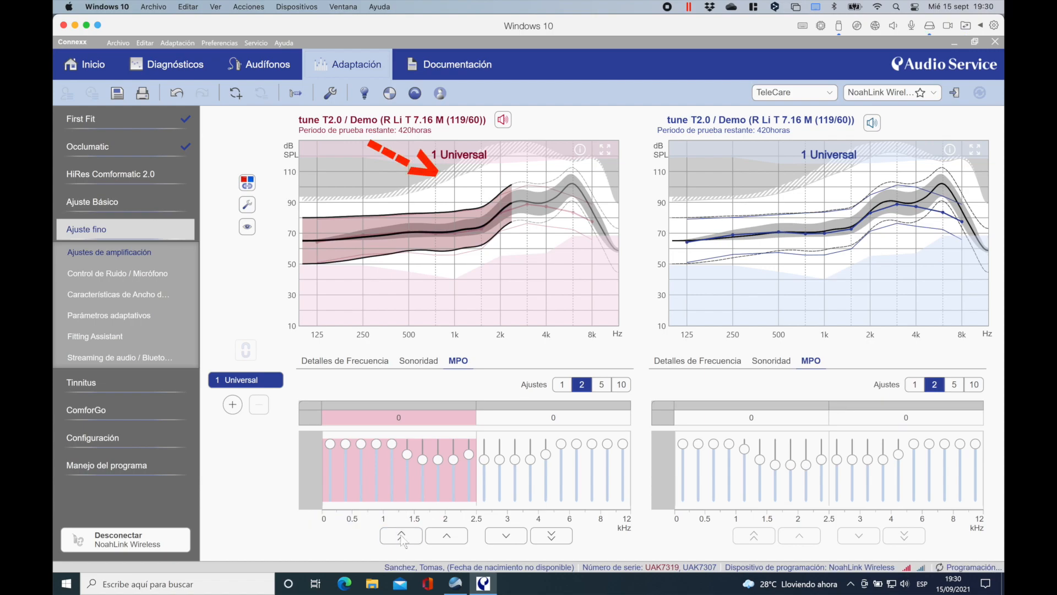
left_click(401, 535)
left_click(402, 535)
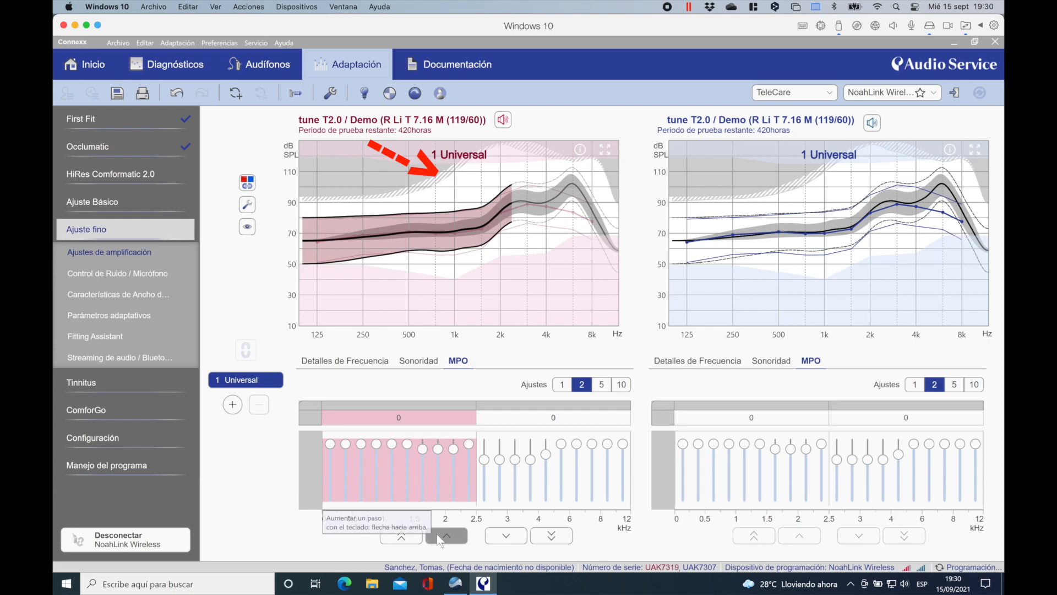
left_click(551, 535)
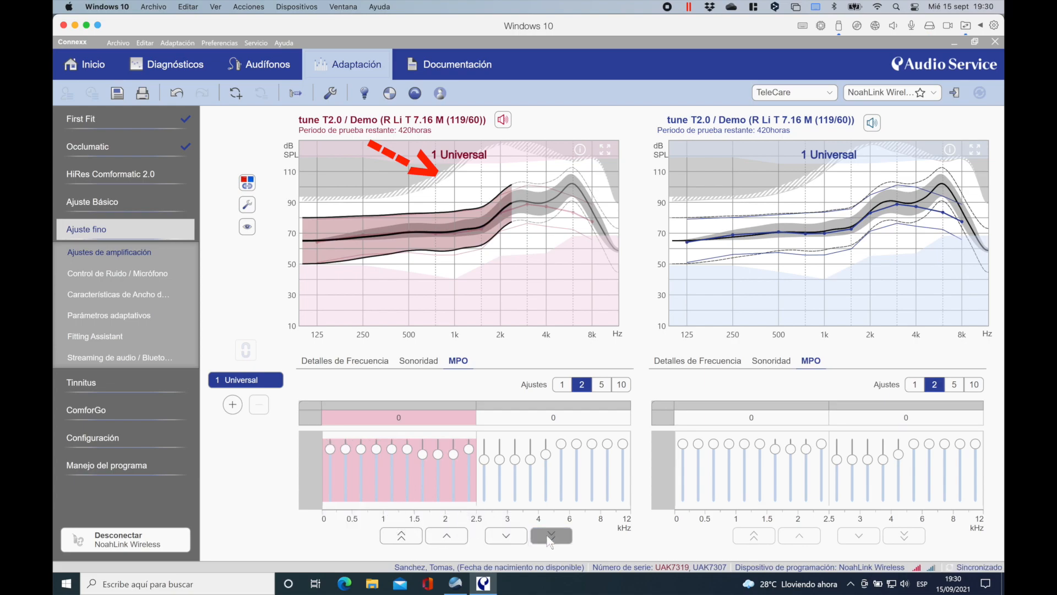
Step: Lower the maximum output of the 0–2.5 kHz MPO band to -12
left_click(550, 540)
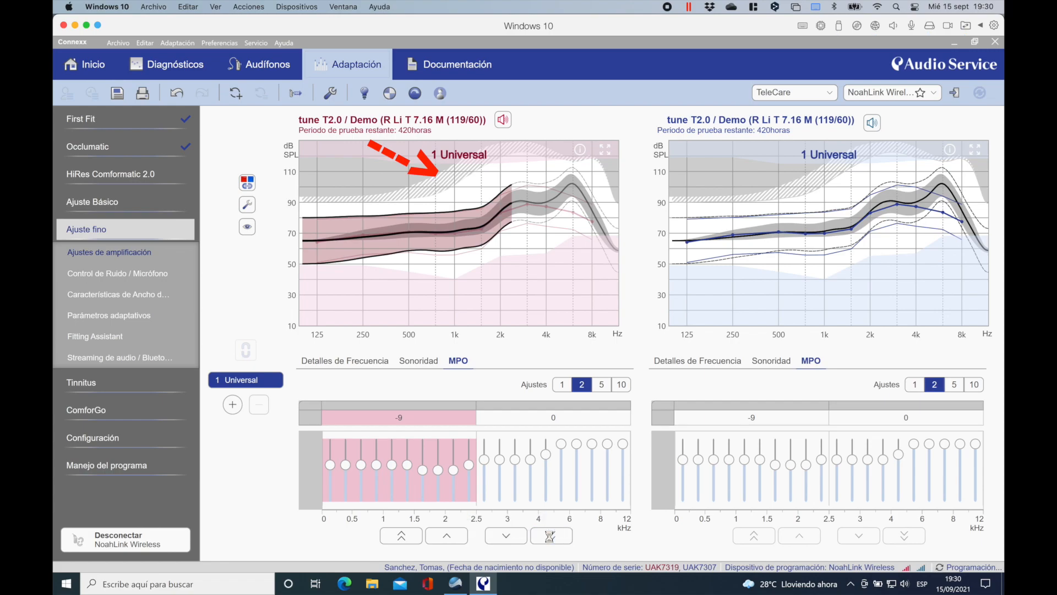
left_click(551, 536)
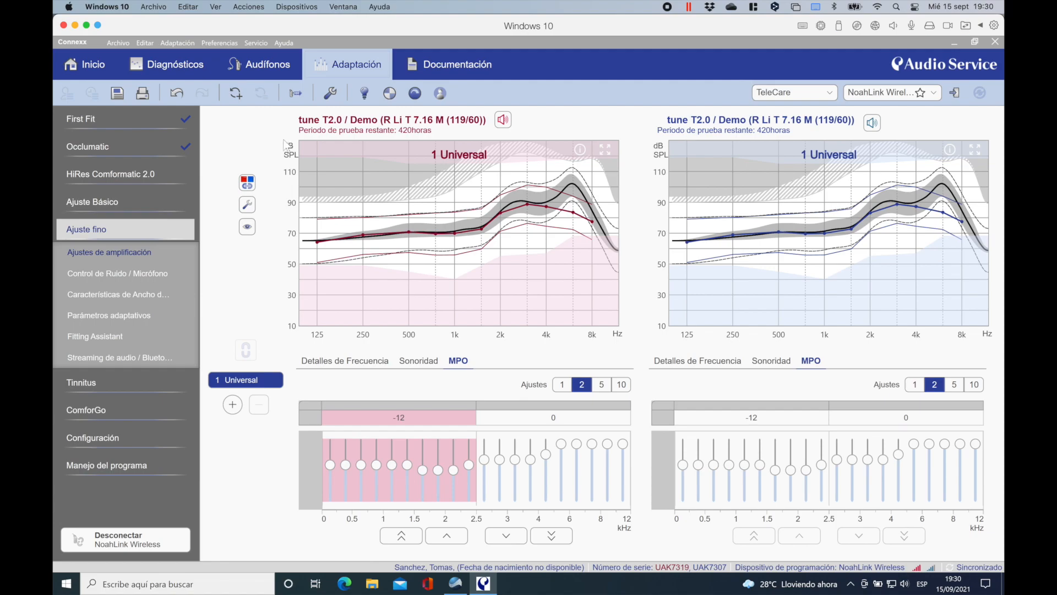
Step: In Control de Ruido / Micrófono, try manual noise reduction with noise control and wind noise cancellation at Máx., and restore automatic noise reduction
left_click(104, 272)
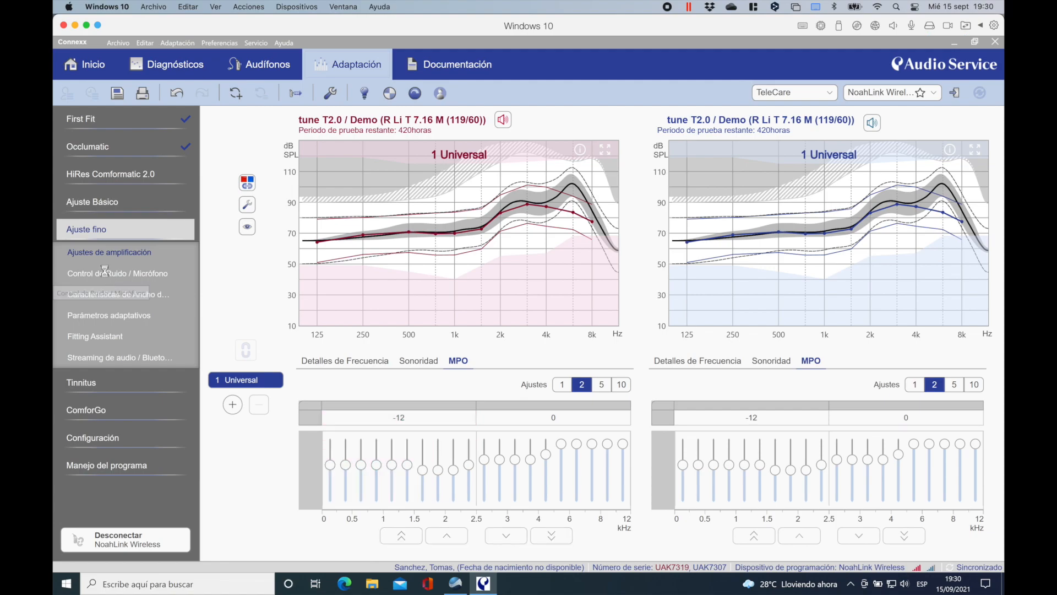
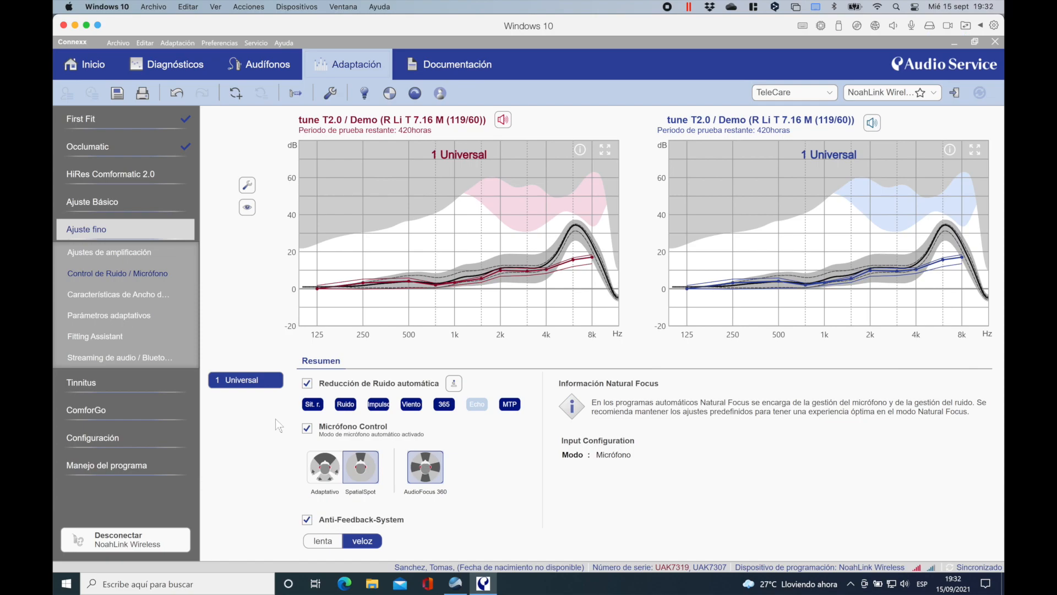
left_click(307, 385)
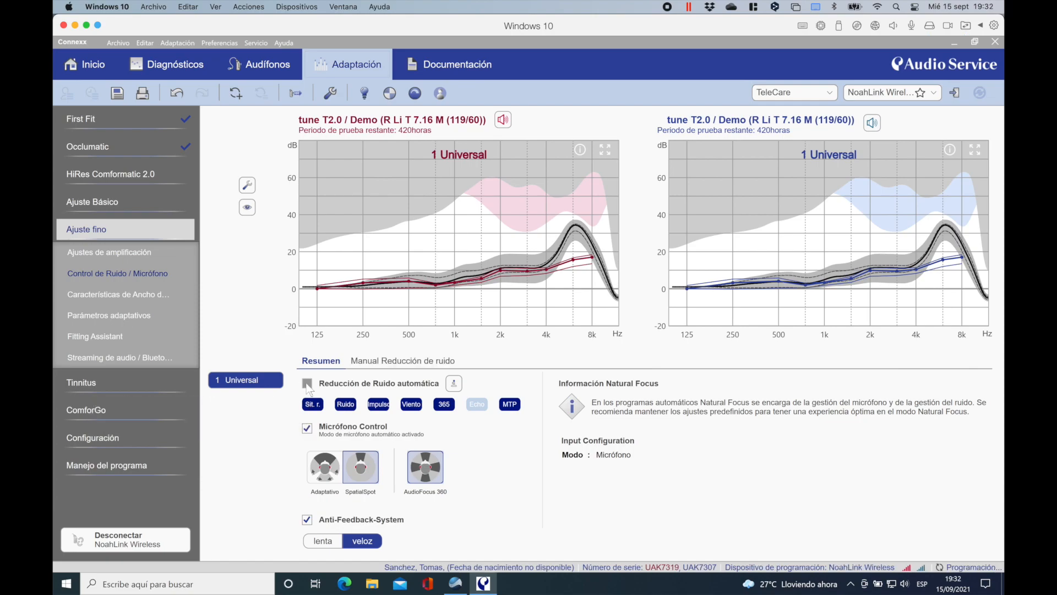
left_click(400, 363)
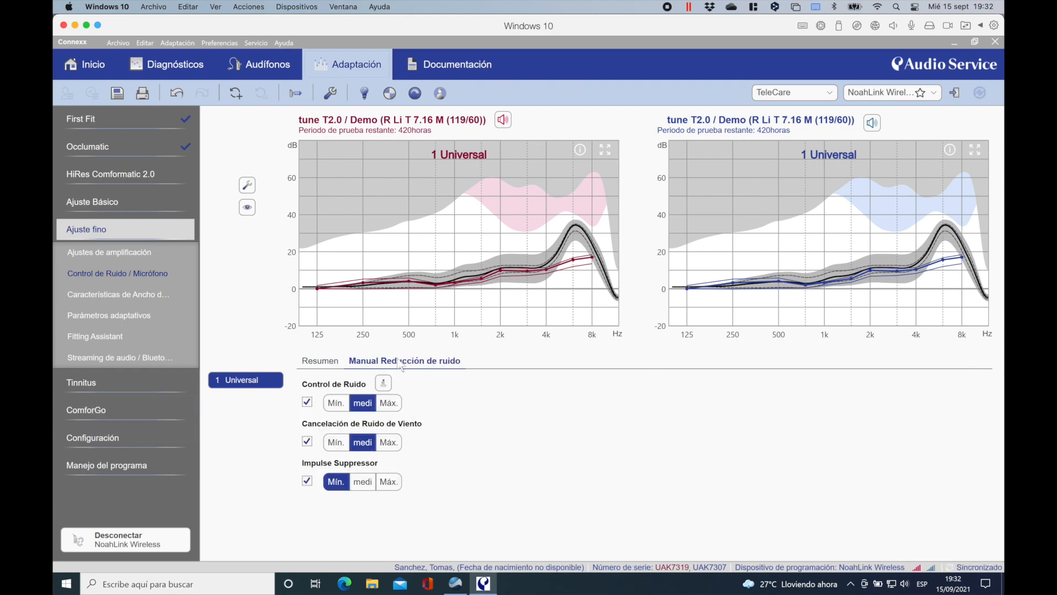
left_click(390, 404)
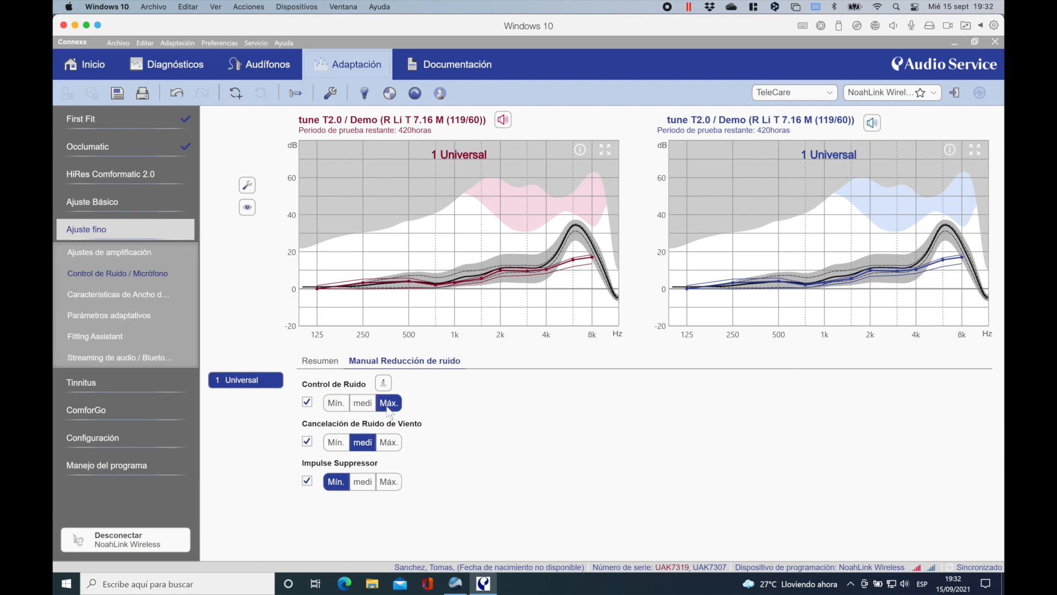
left_click(338, 447)
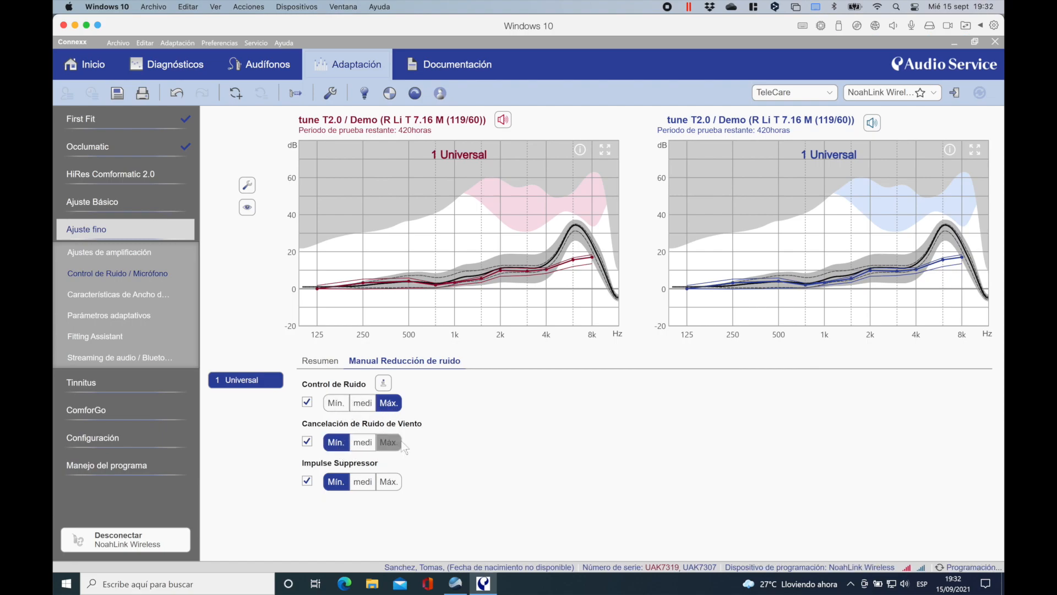
left_click(394, 444)
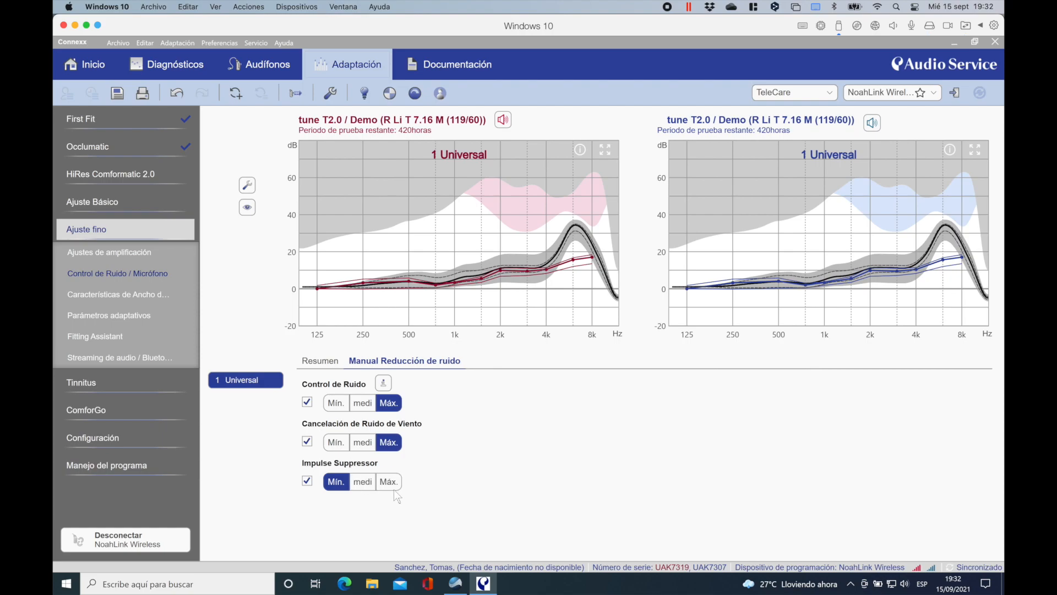
left_click(333, 362)
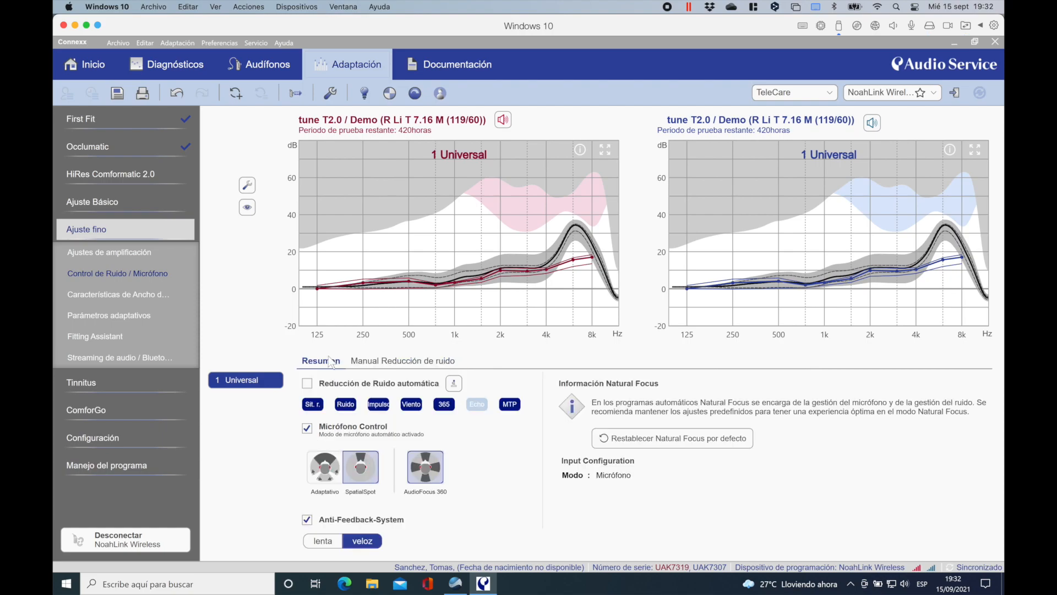
left_click(307, 384)
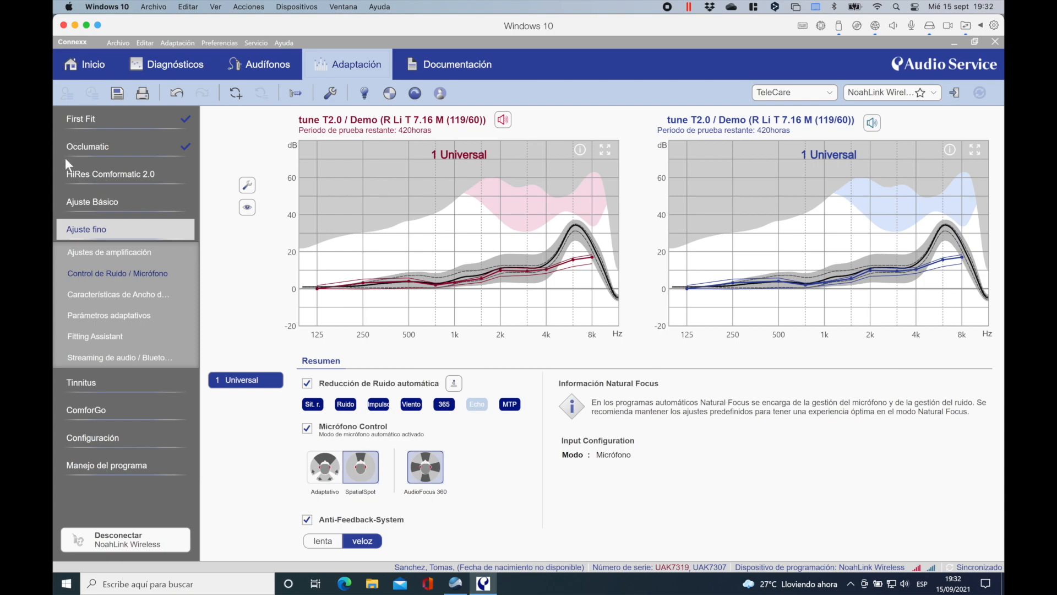
Step: Set the HiRes Comformatic 2.0 focus from balanced all the way to Speech Focus
left_click(82, 172)
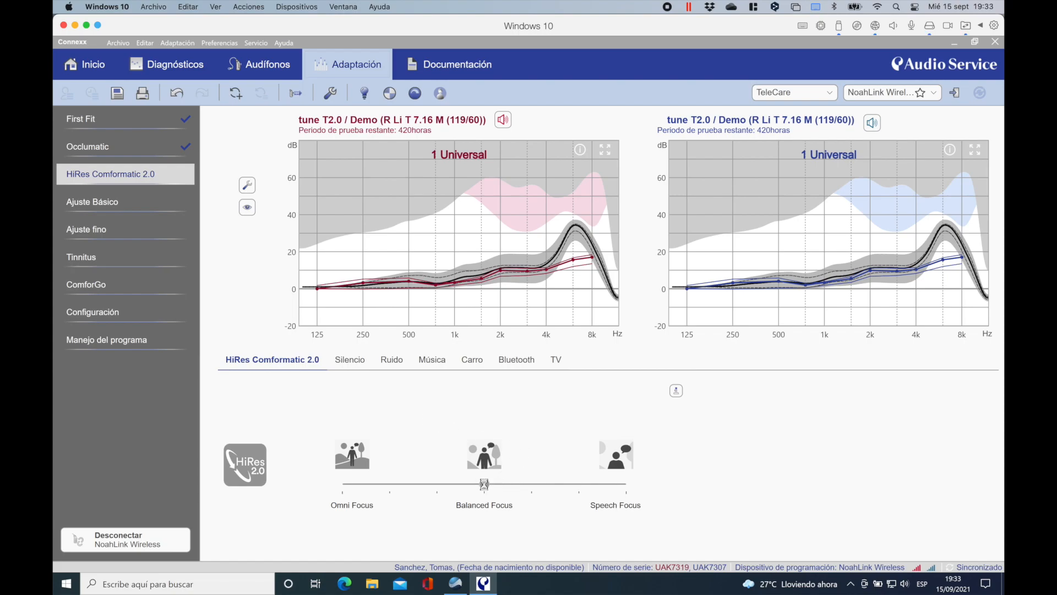
left_click_drag(484, 484, 611, 485)
left_click(624, 483)
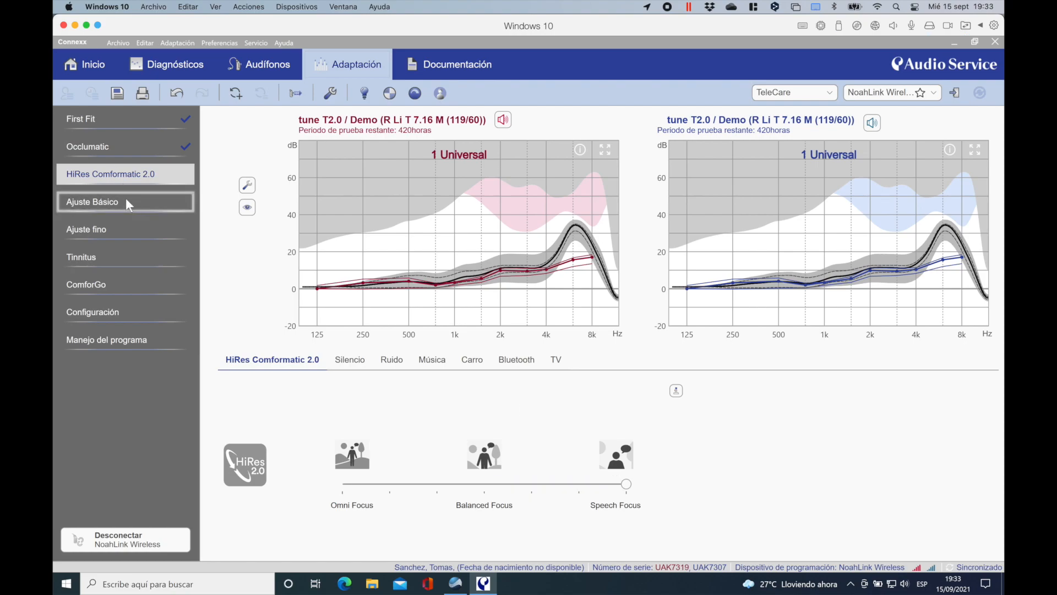
Step: In the fine-tuning noise and microphone settings, choose the Adaptativo microphone mode for the Universal program
left_click(124, 226)
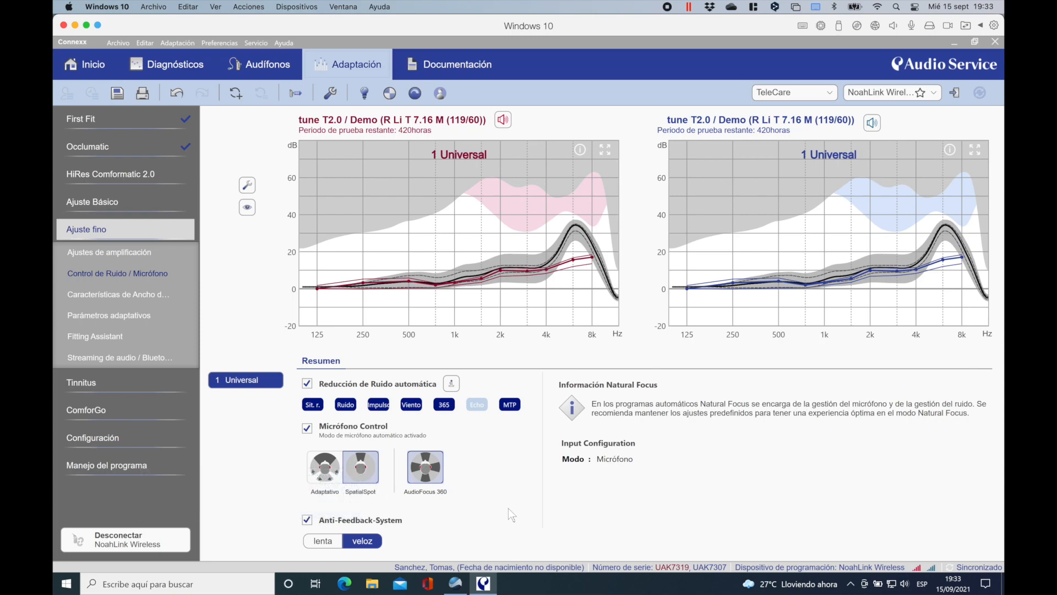
left_click(331, 475)
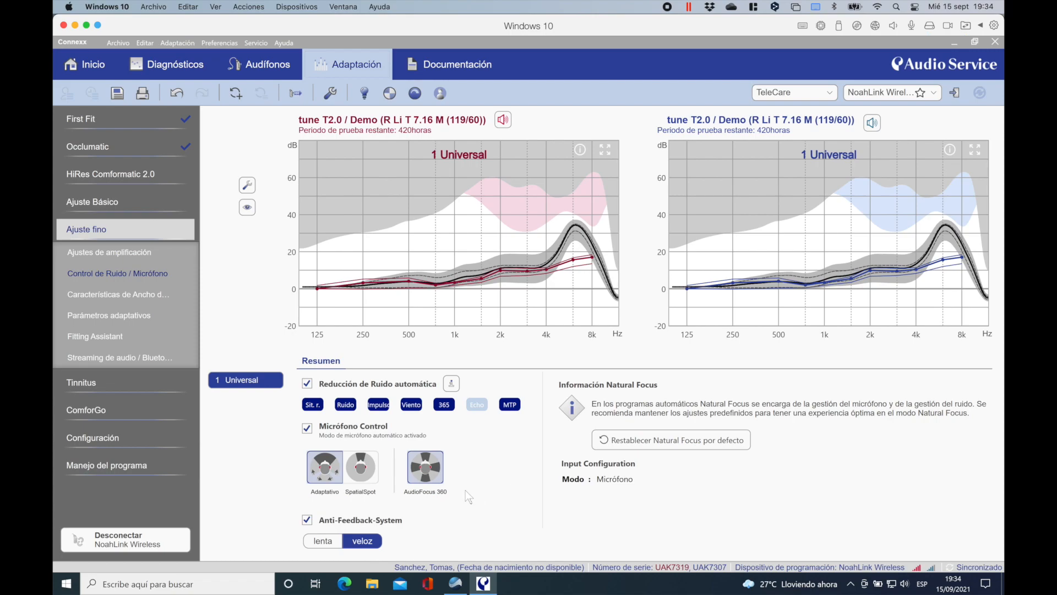
Step: Enable Compresión 3G de Ancho de Banda for both hearing aids and set its starting frequency to 4.25 kHz
left_click(95, 293)
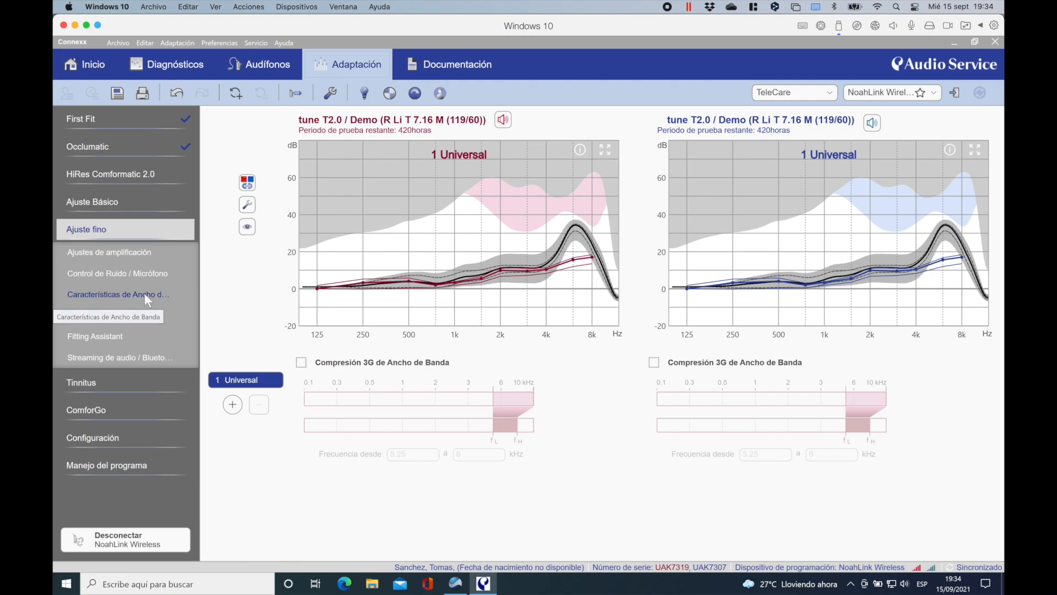
left_click(301, 362)
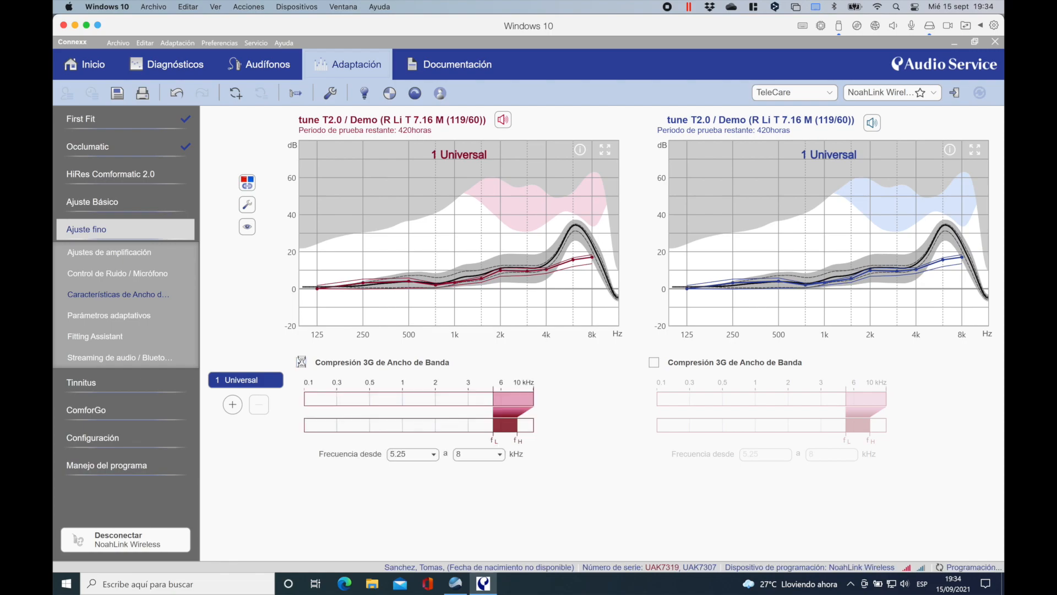
left_click(301, 362)
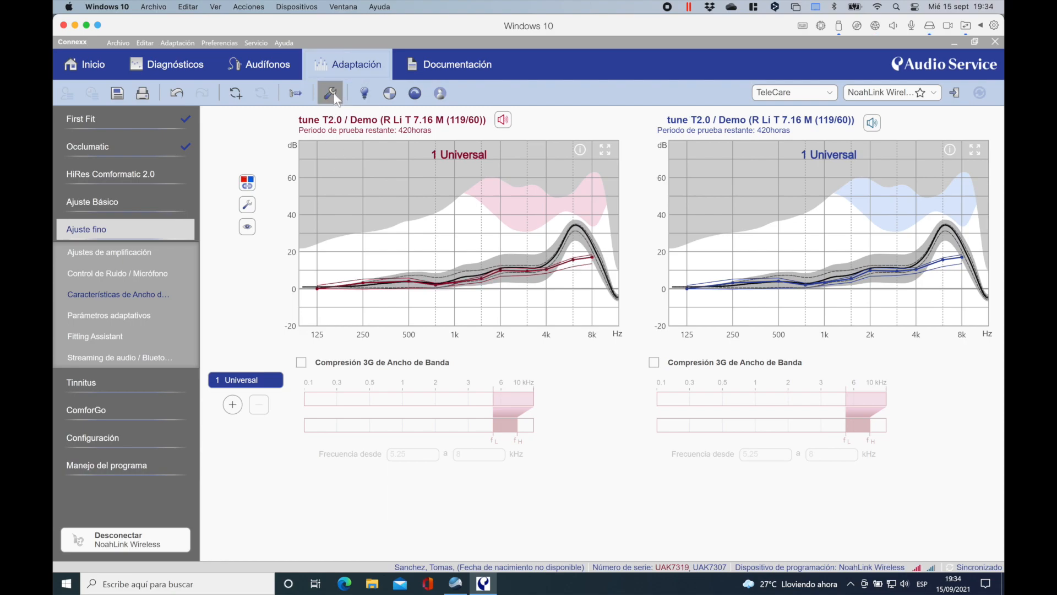
left_click(303, 364)
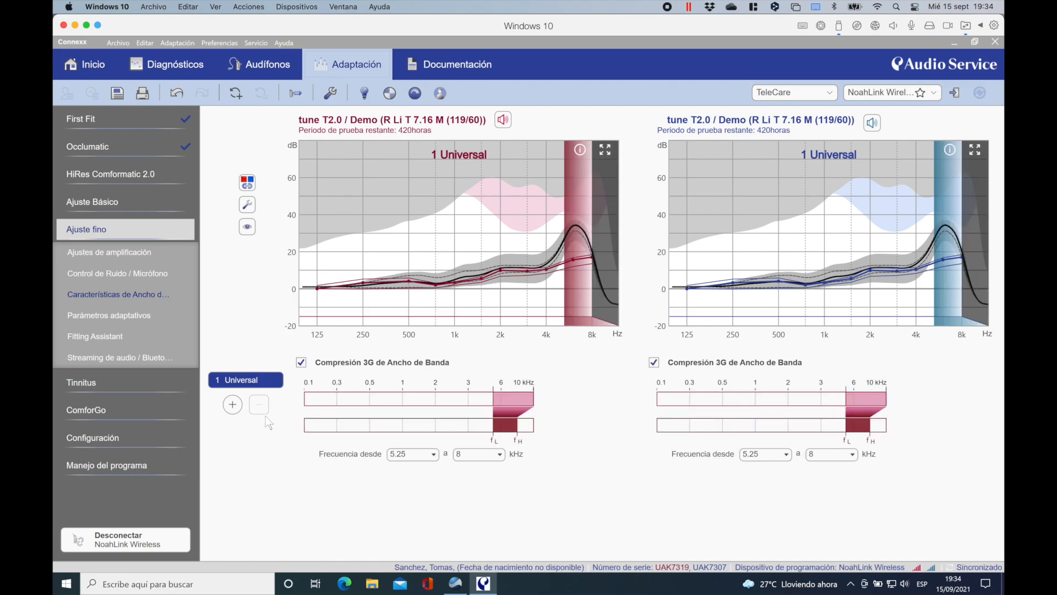
left_click(434, 454)
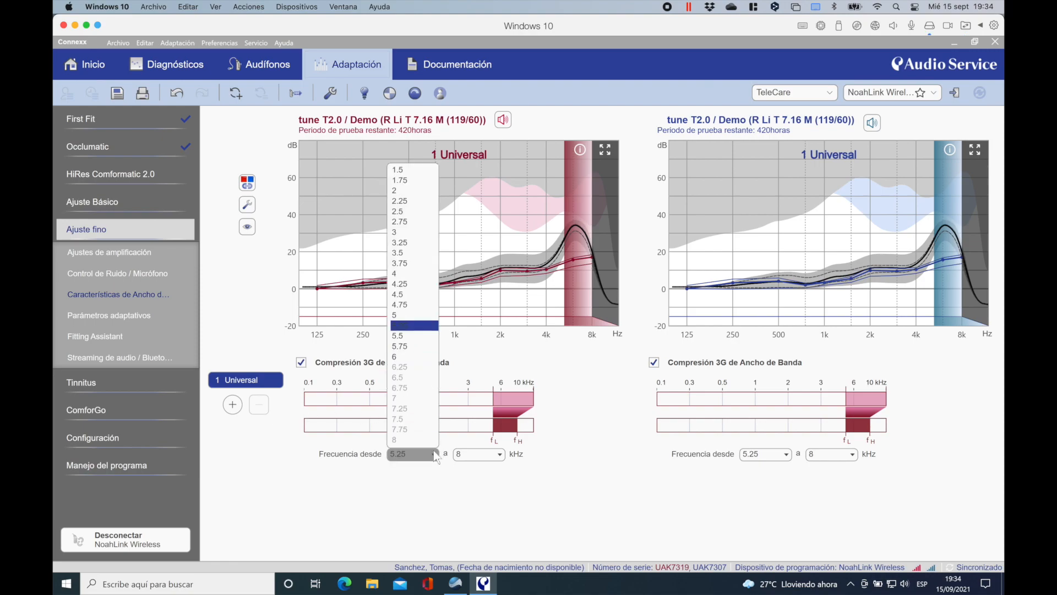
left_click(400, 284)
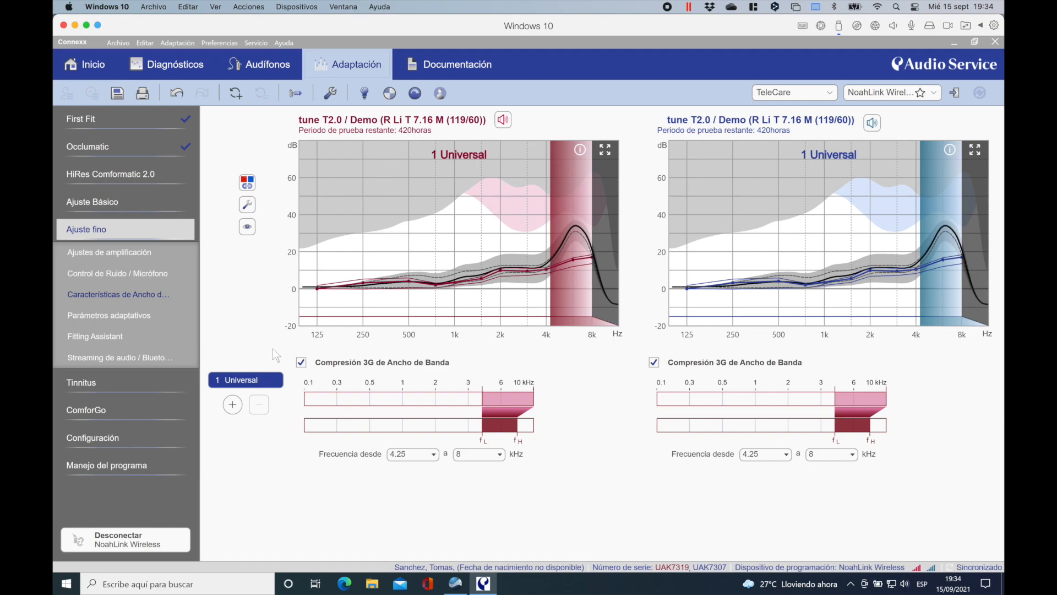
Step: Review the adaptive parameter options and examine the Fitting Assistant's problems for propia voz, Calidad Sonido and habla
left_click(113, 315)
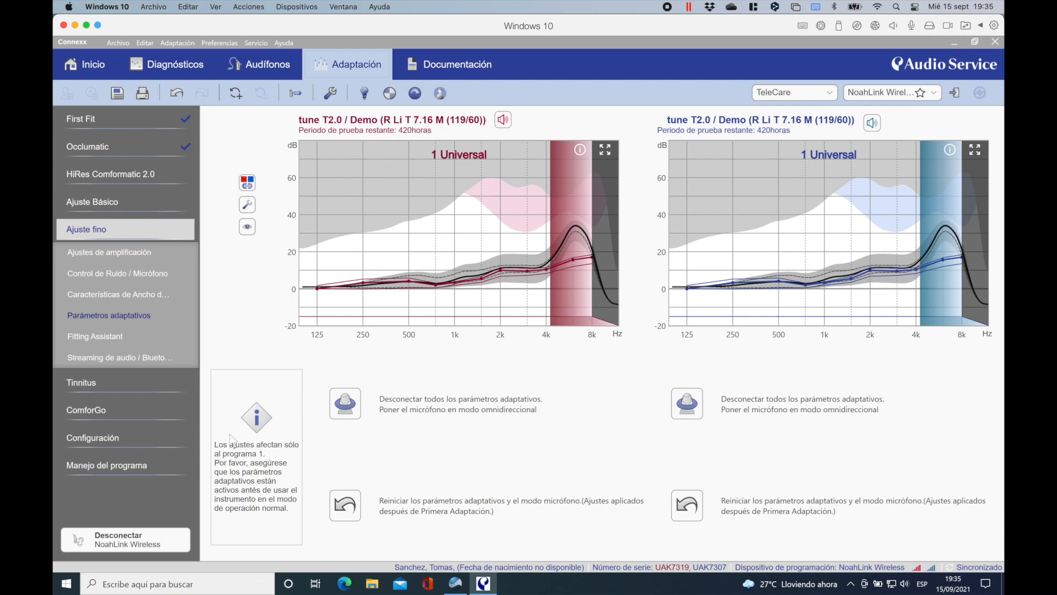
left_click(110, 336)
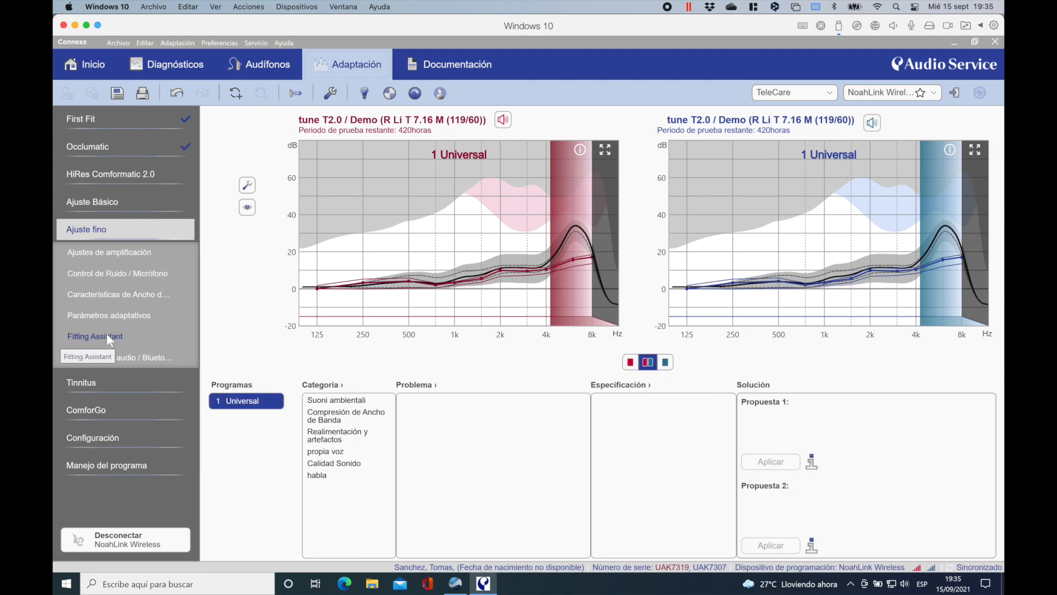
left_click(331, 451)
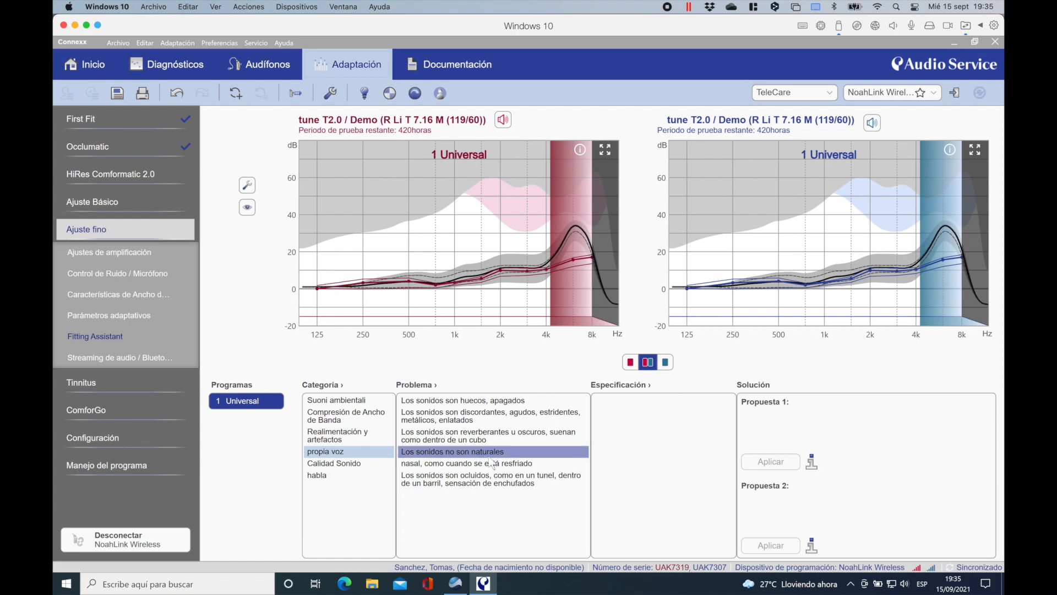
left_click(486, 463)
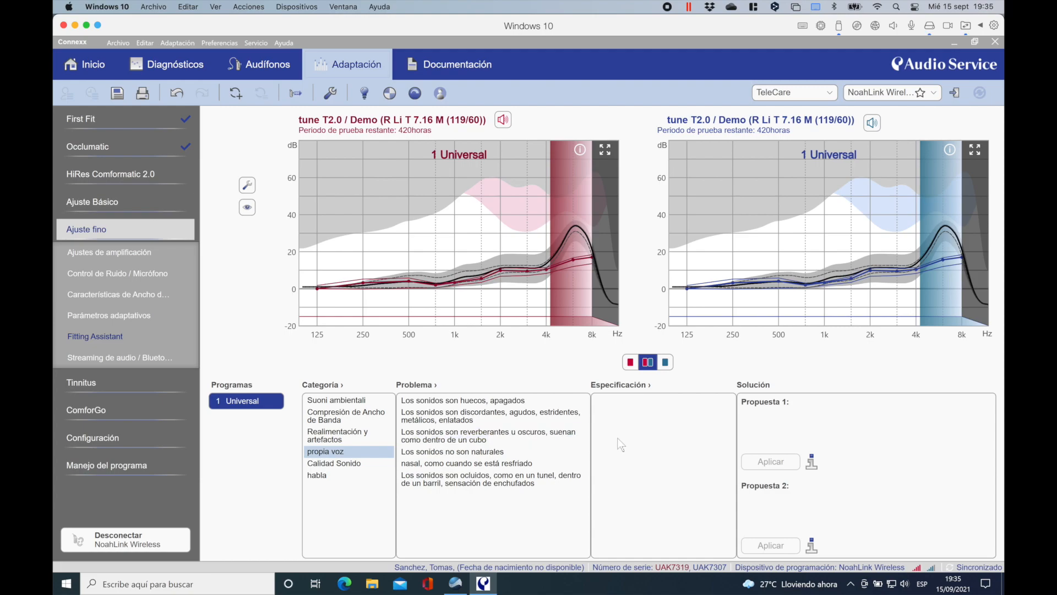
left_click(445, 441)
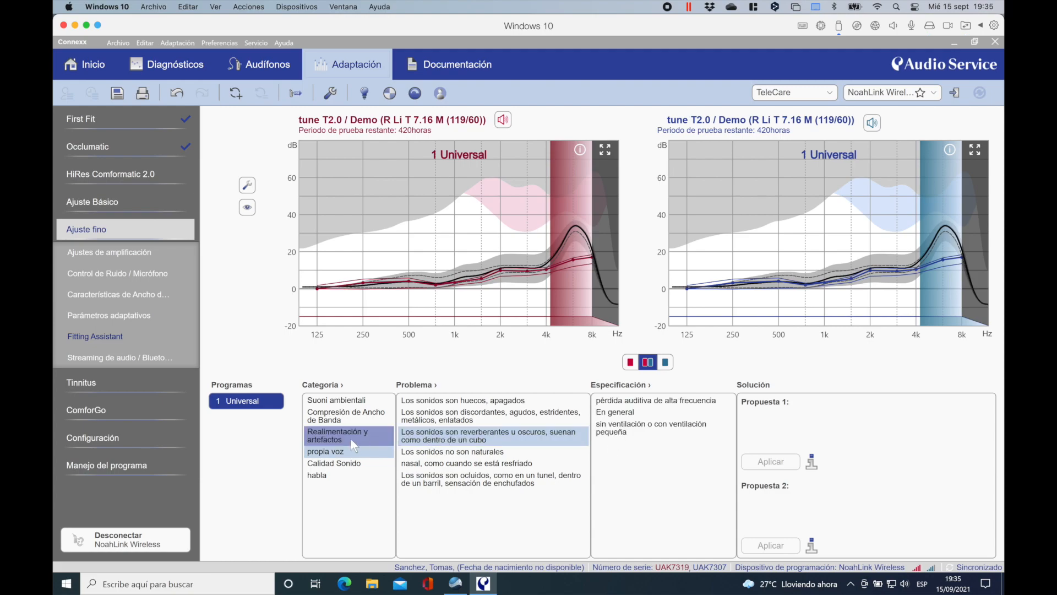
left_click(333, 464)
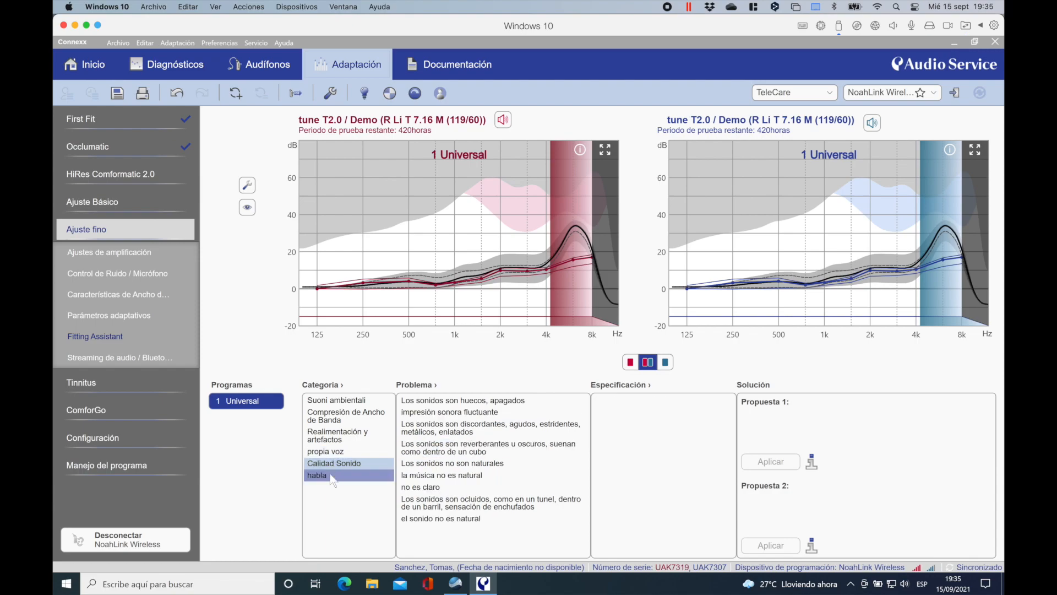
left_click(333, 476)
left_click(440, 400)
Step: In the Bluetooth streaming settings, lower the low-frequency transmission compensation to 4, and try a lower microphone level before returning it to 70 %
left_click(113, 357)
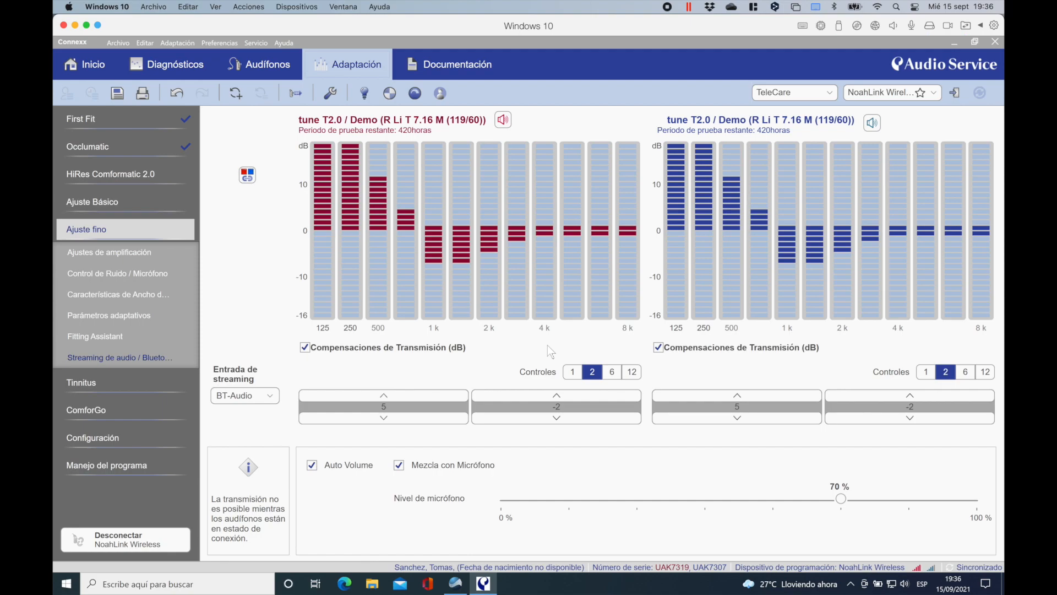
left_click(405, 419)
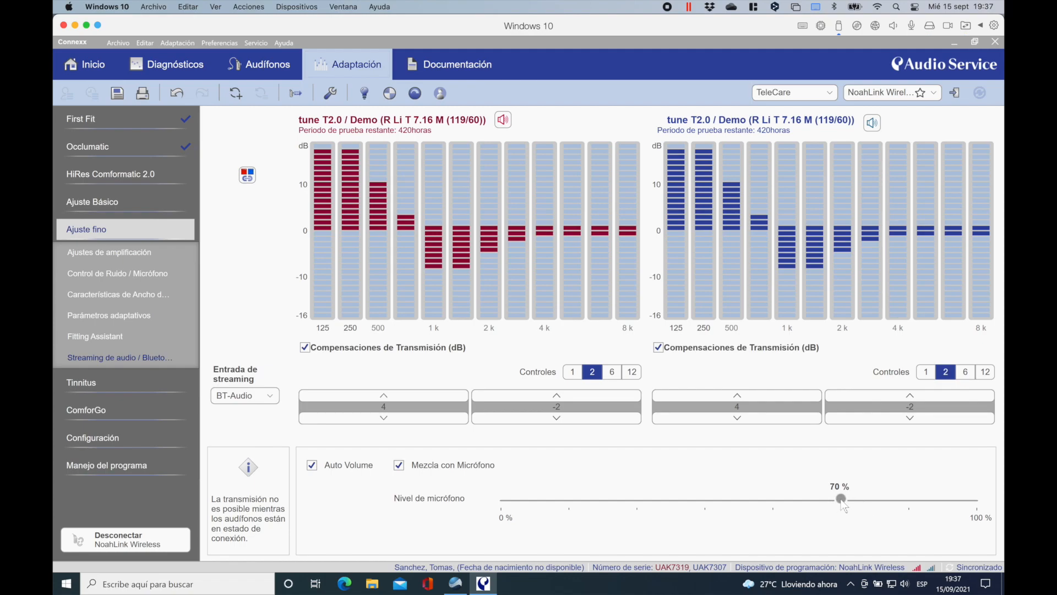
left_click_drag(838, 502, 699, 501)
left_click_drag(707, 497, 841, 506)
Step: Activate the tinnitus function for both hearing aids under Tinnitus Sound Therapy, and open the Tinnitus Notch Therapy page
left_click(89, 381)
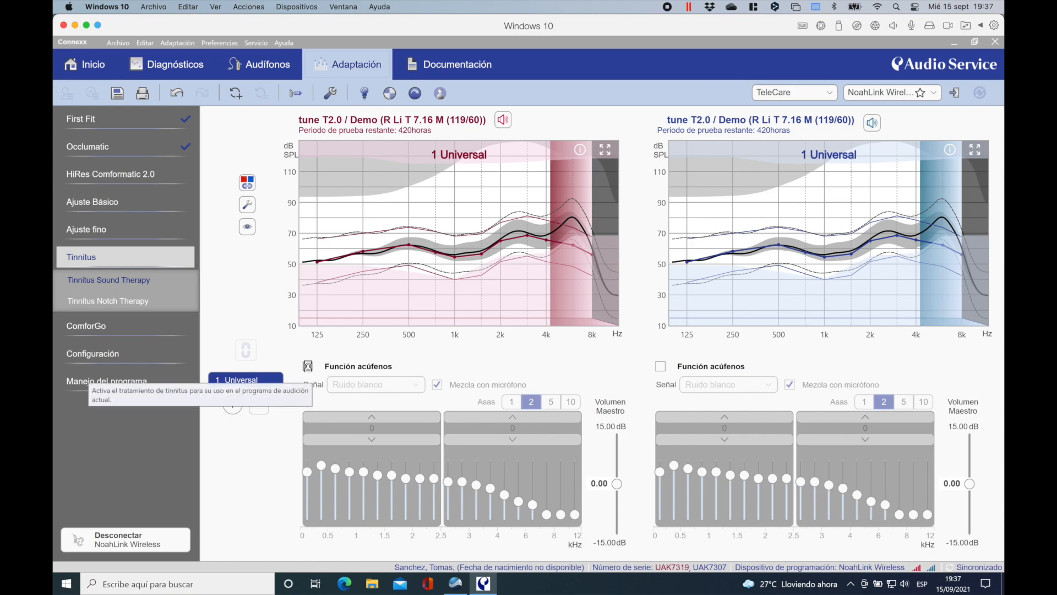
left_click(307, 365)
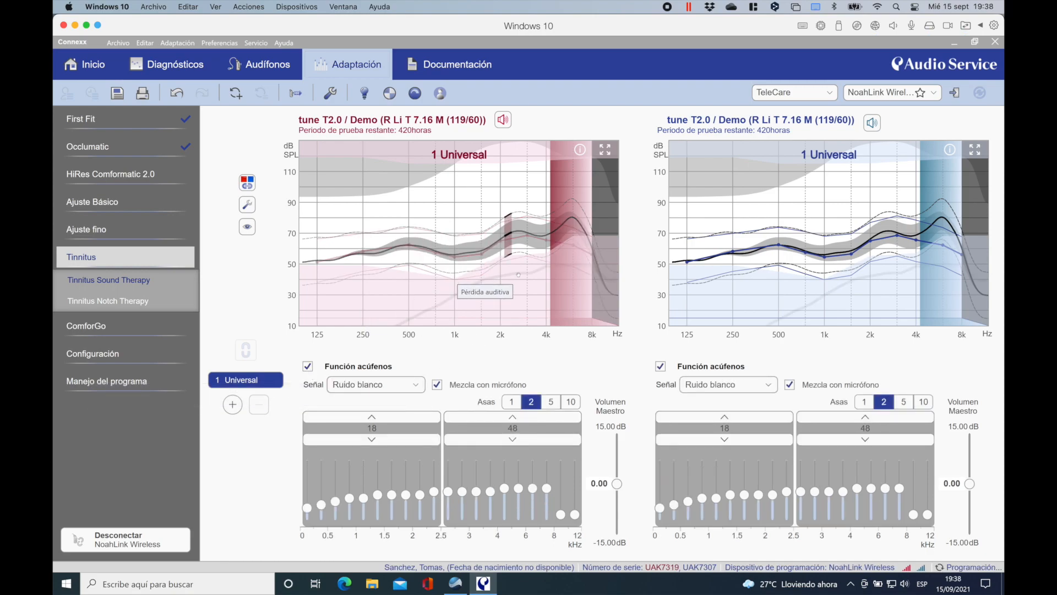
left_click(131, 300)
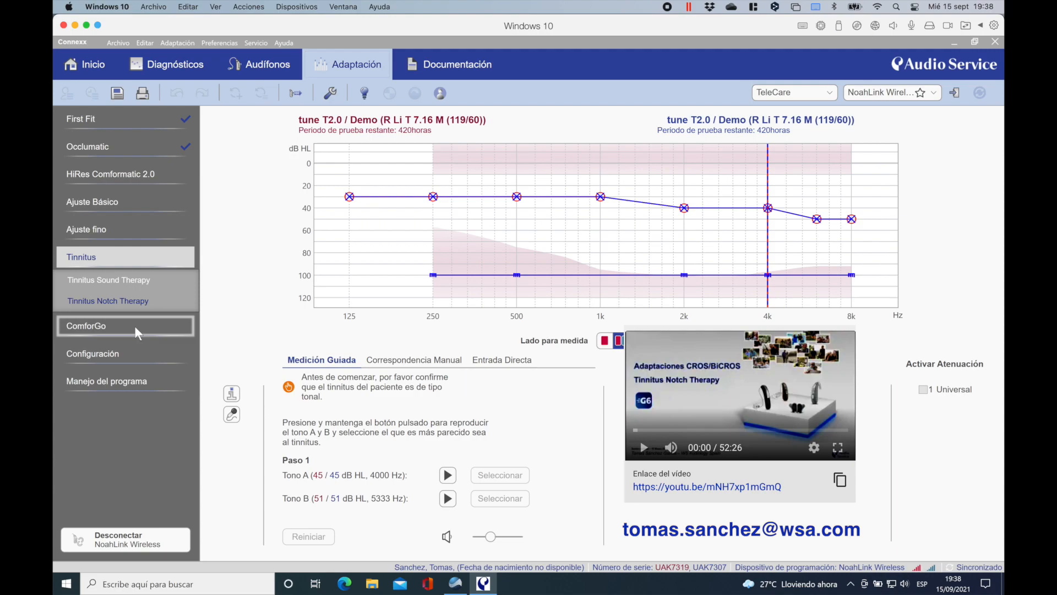
Step: In ComforGo's Consultor de Desempeño, select Comodidad Auditiva as the client's preference
left_click(104, 326)
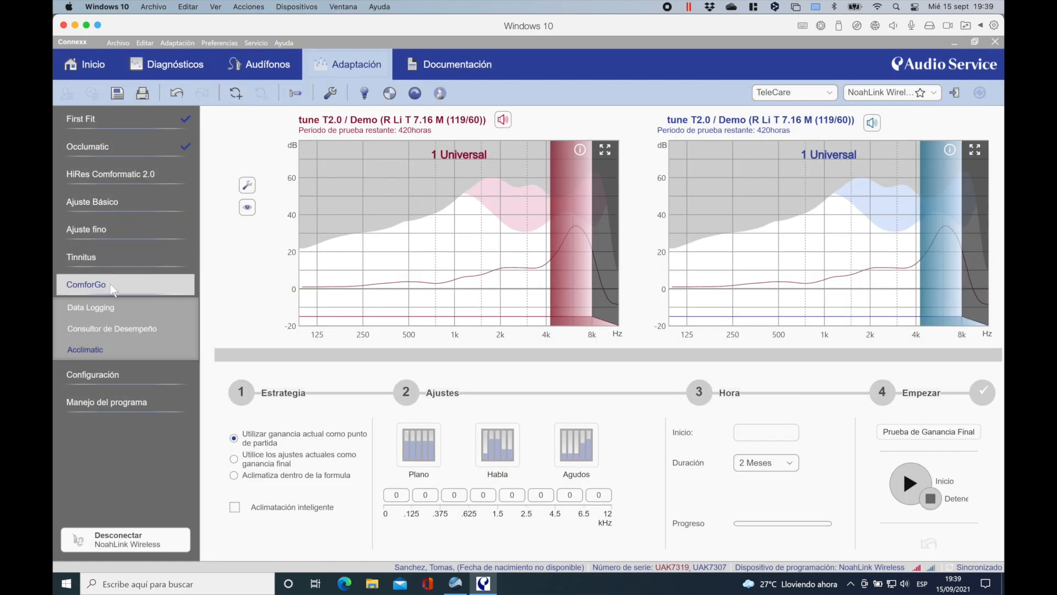
left_click(118, 330)
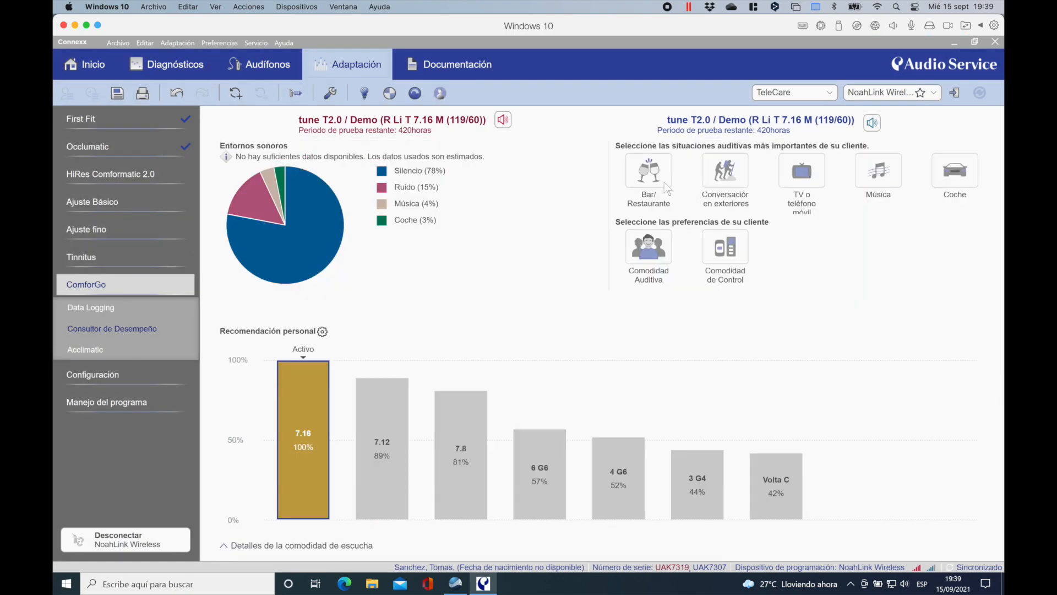
left_click(653, 263)
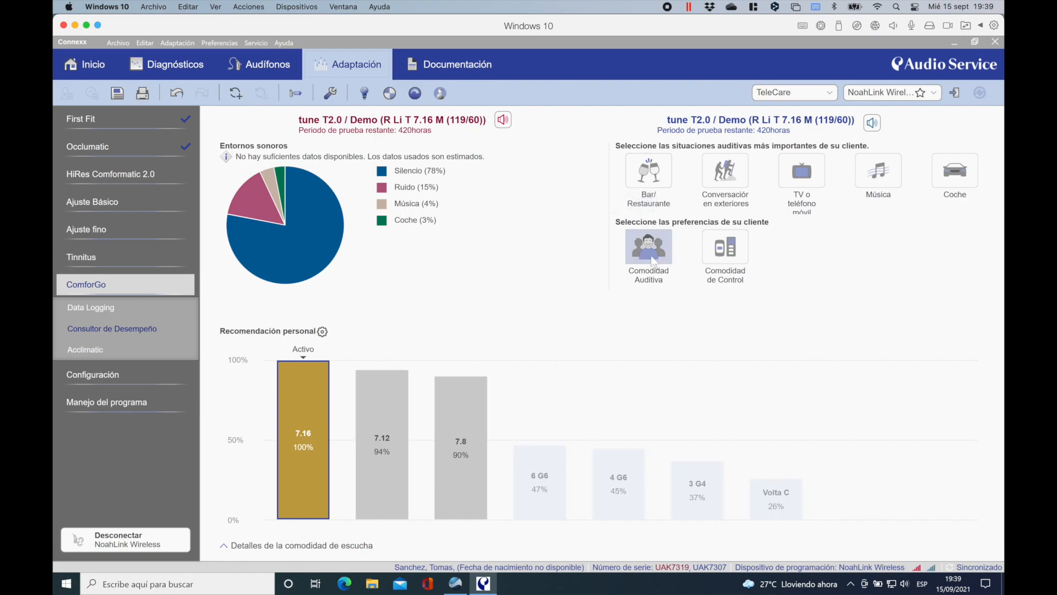
Step: Add Comodidad de Control as a client preference and select TV o teléfono móvil, Coche and Música as the key listening situations
left_click(722, 254)
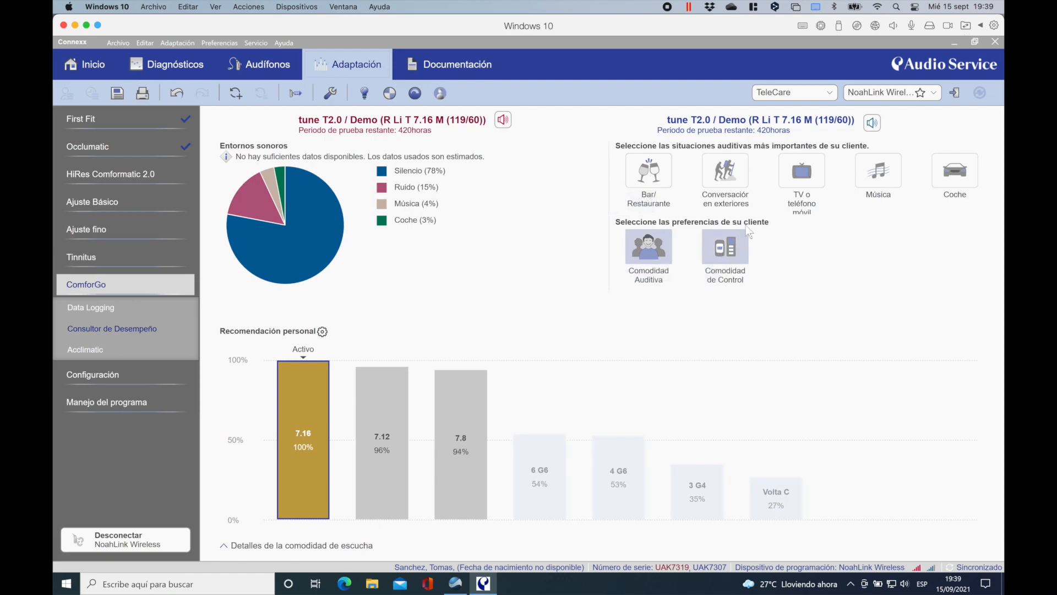
left_click(807, 178)
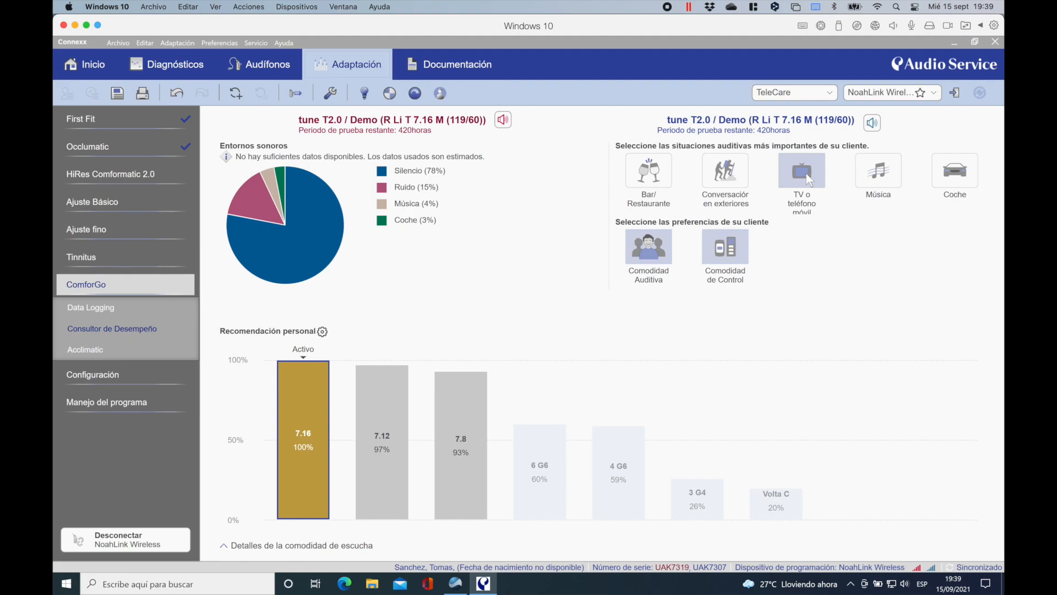
left_click(965, 172)
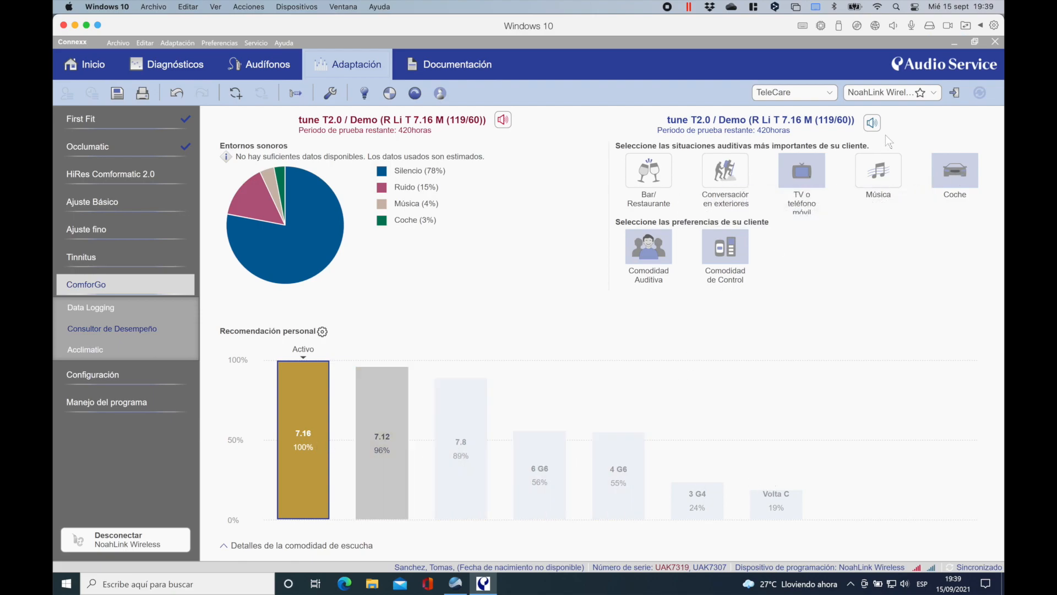
left_click(883, 171)
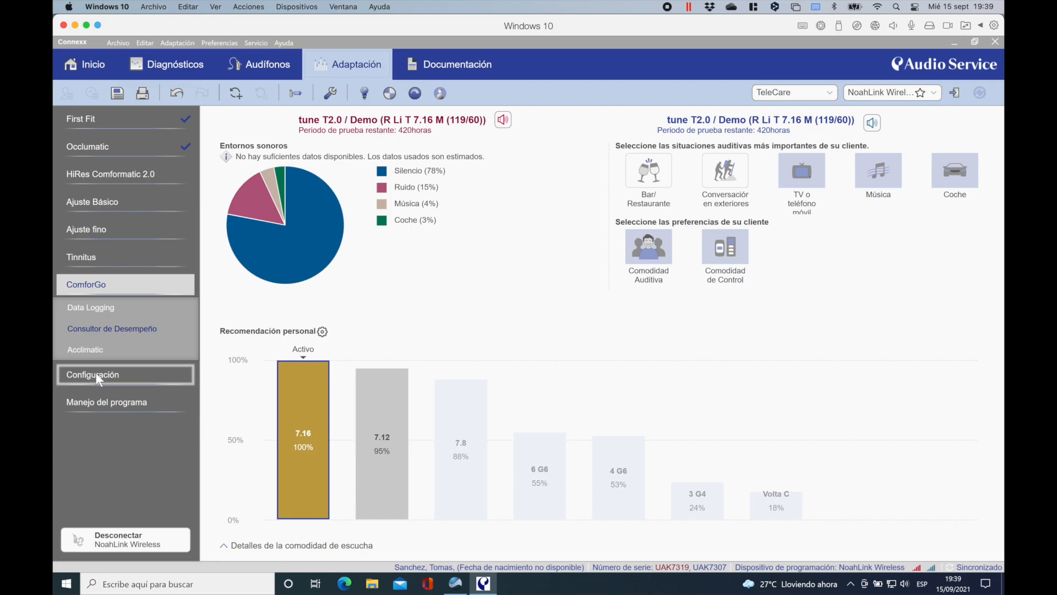
Step: In the instrument configuration, examine the right aid's function options for Pulsación breve and its Pulsación intermedia setting
left_click(112, 375)
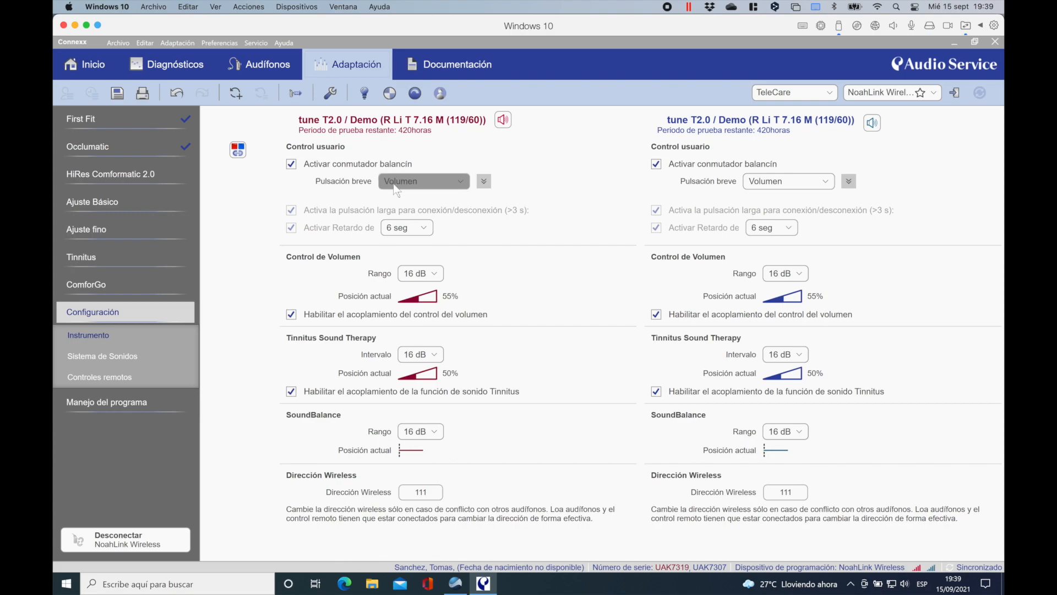
left_click(464, 187)
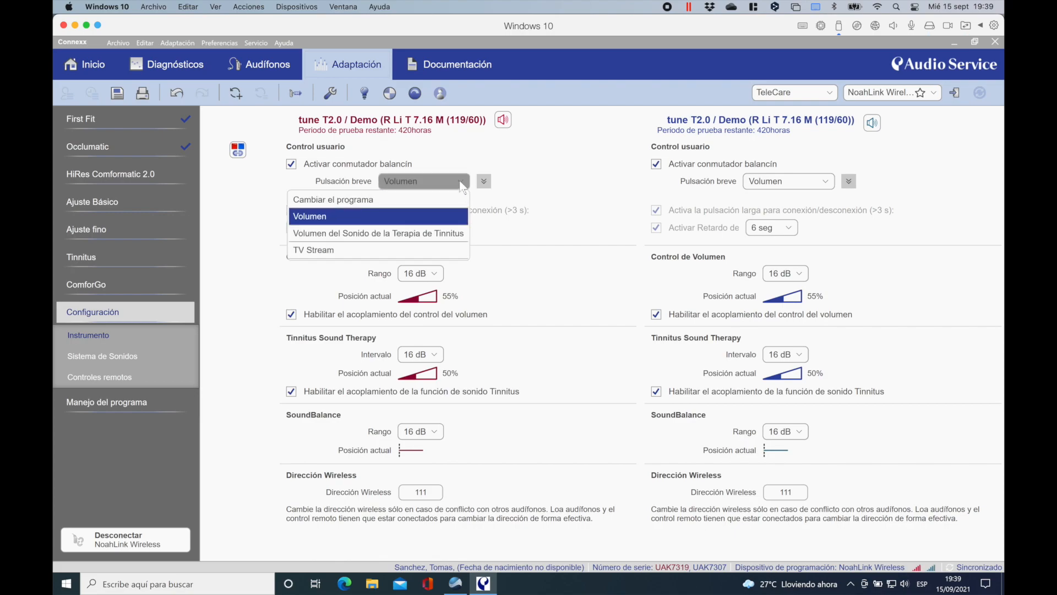
left_click(544, 183)
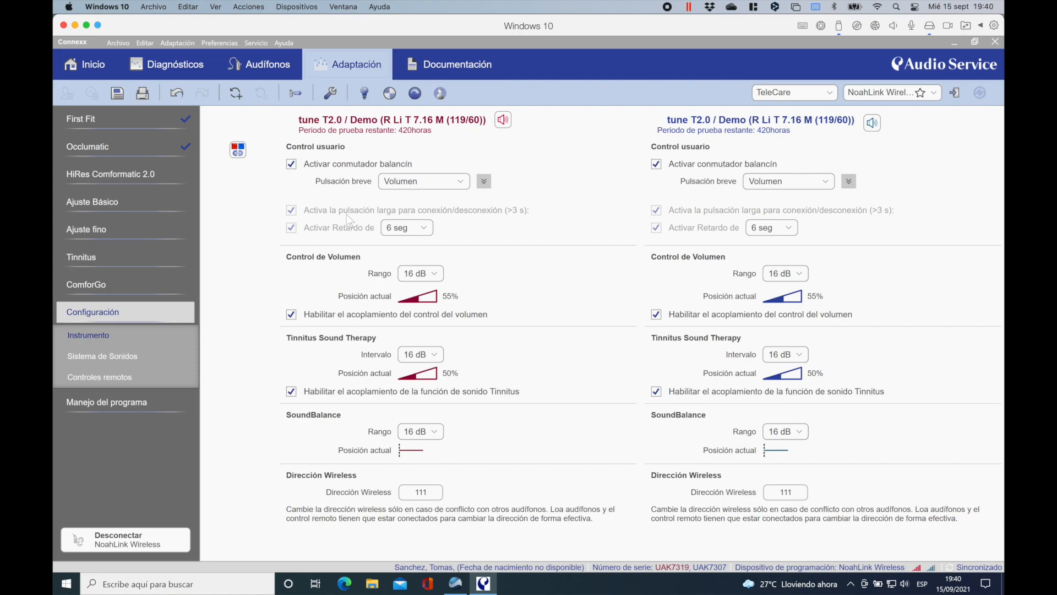
left_click(456, 183)
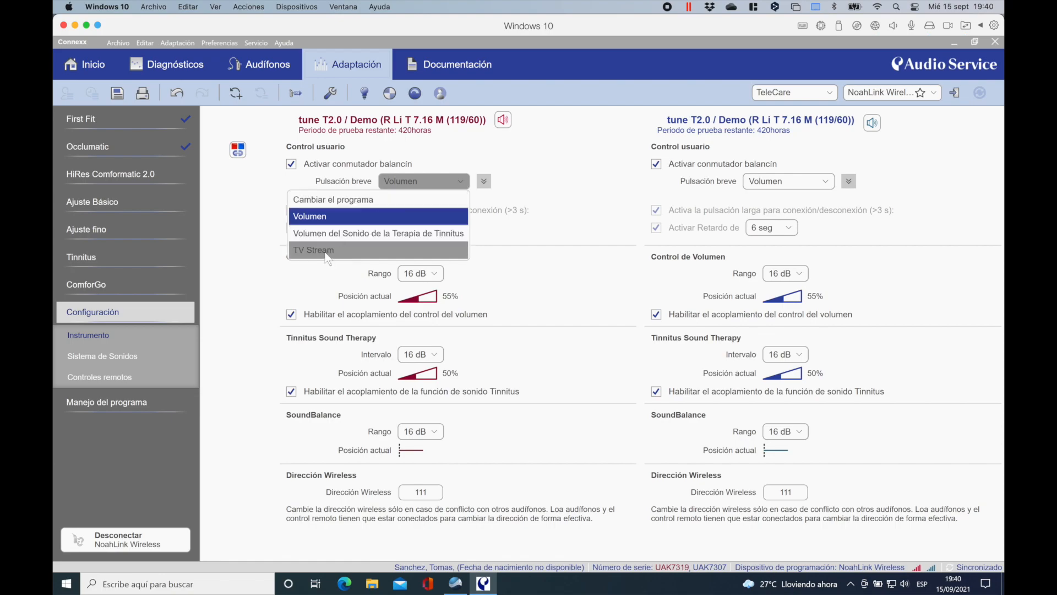
left_click(532, 186)
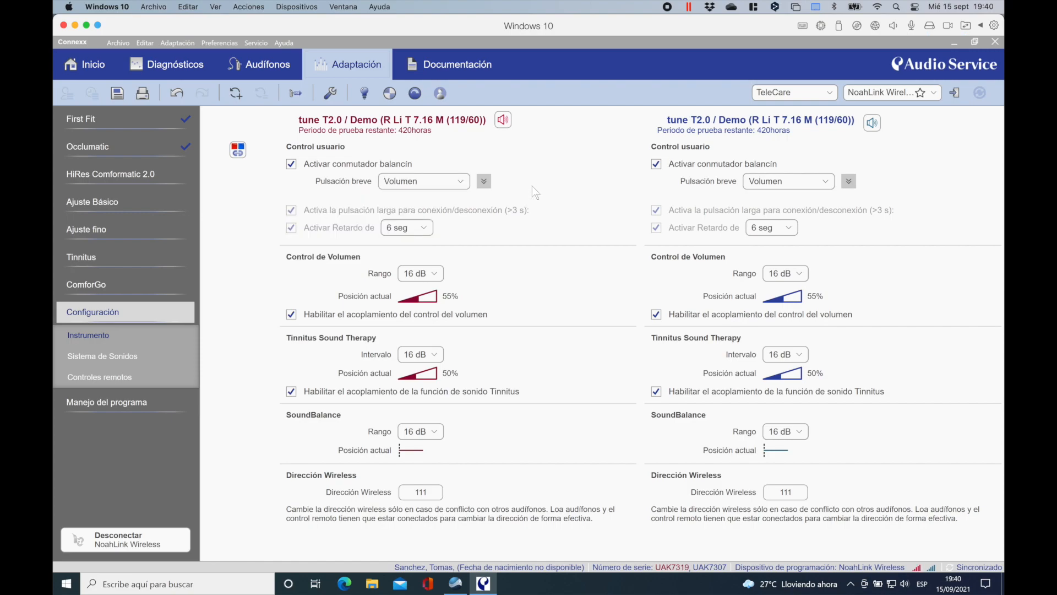
left_click(484, 182)
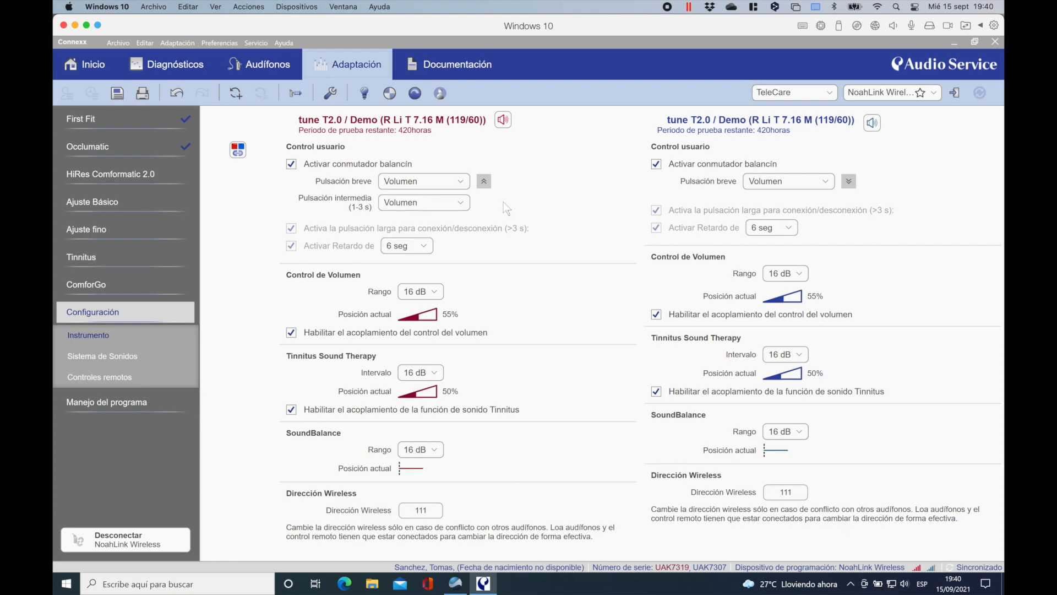
left_click(485, 182)
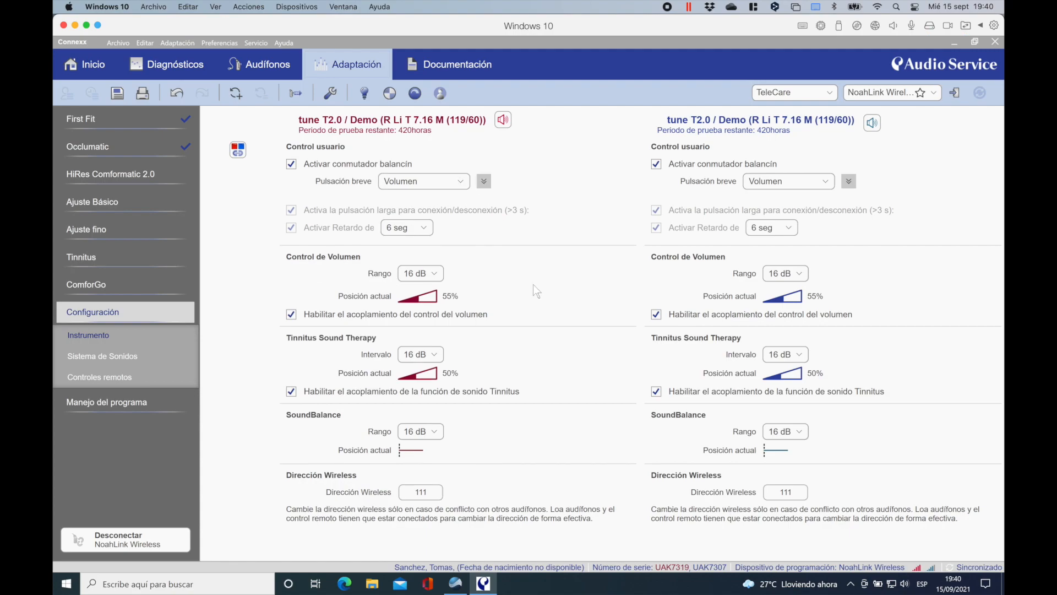
Step: Check the available volume control ranges and examine the current volume band on the Ajuste Básico gain curves
left_click(434, 273)
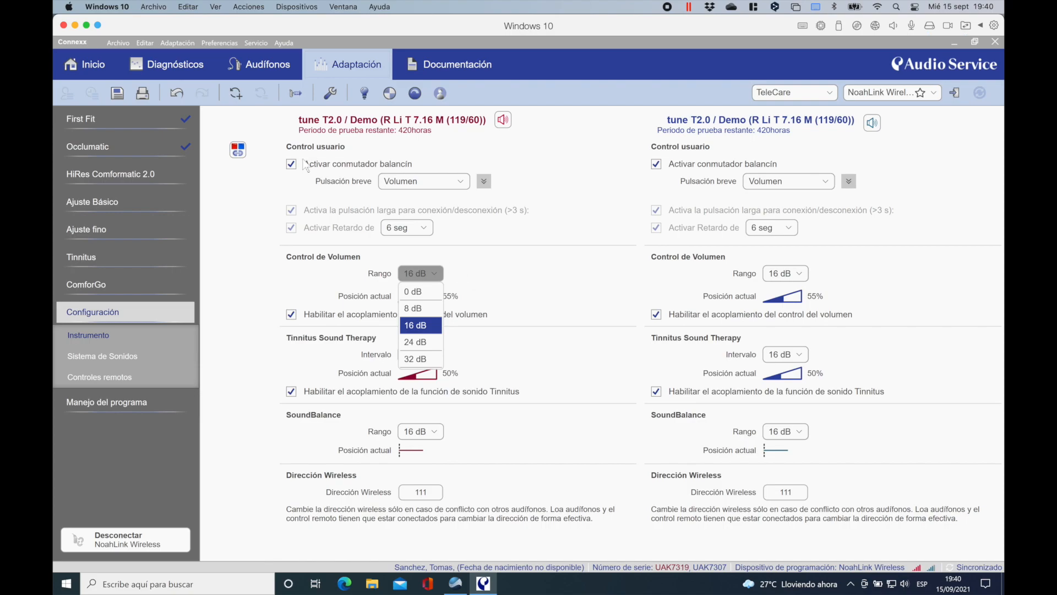
left_click(98, 196)
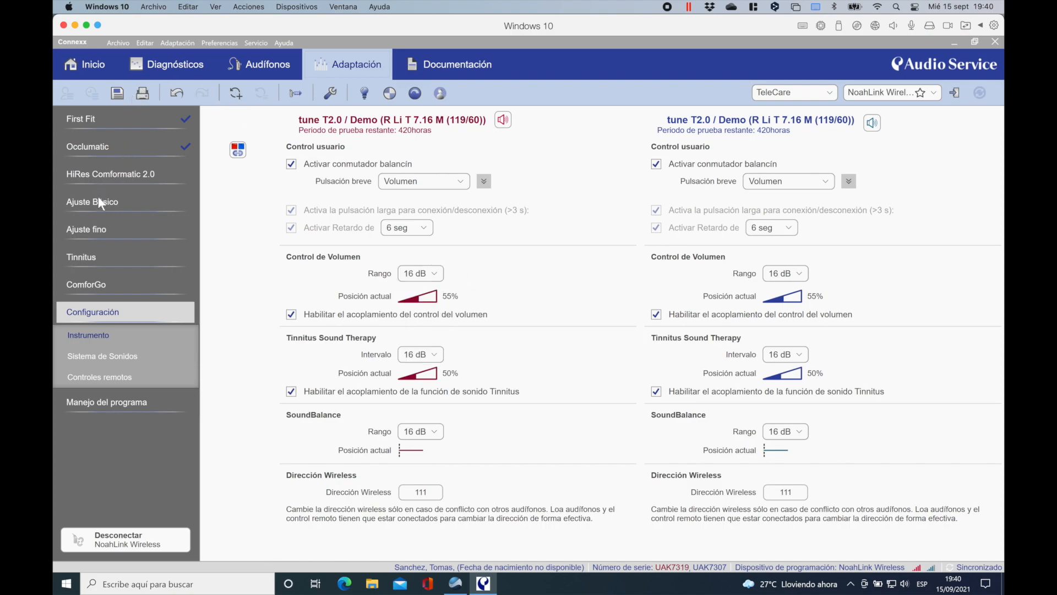
left_click(98, 196)
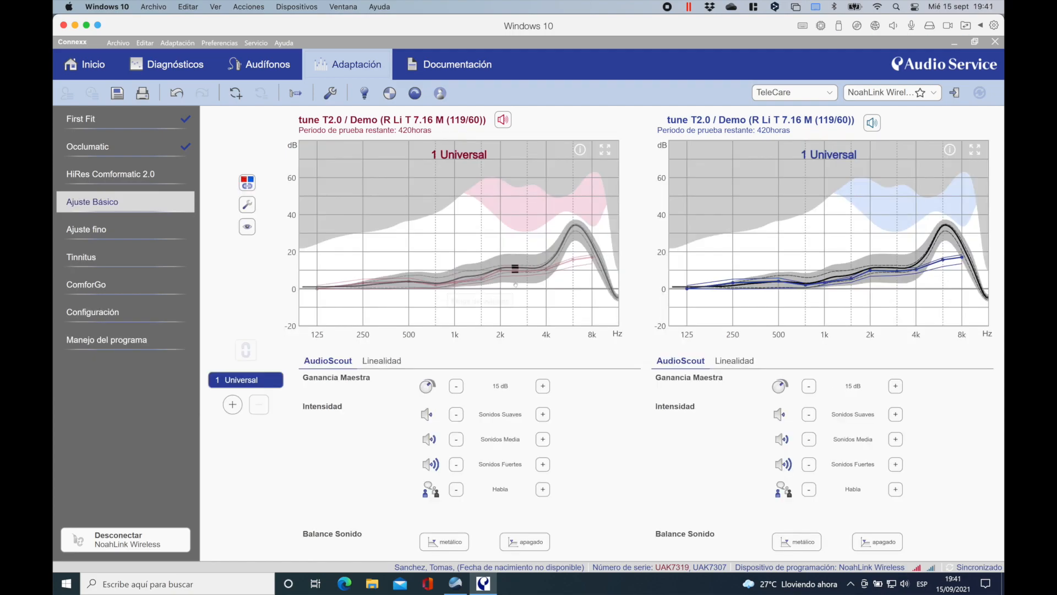
mouse_move(512, 263)
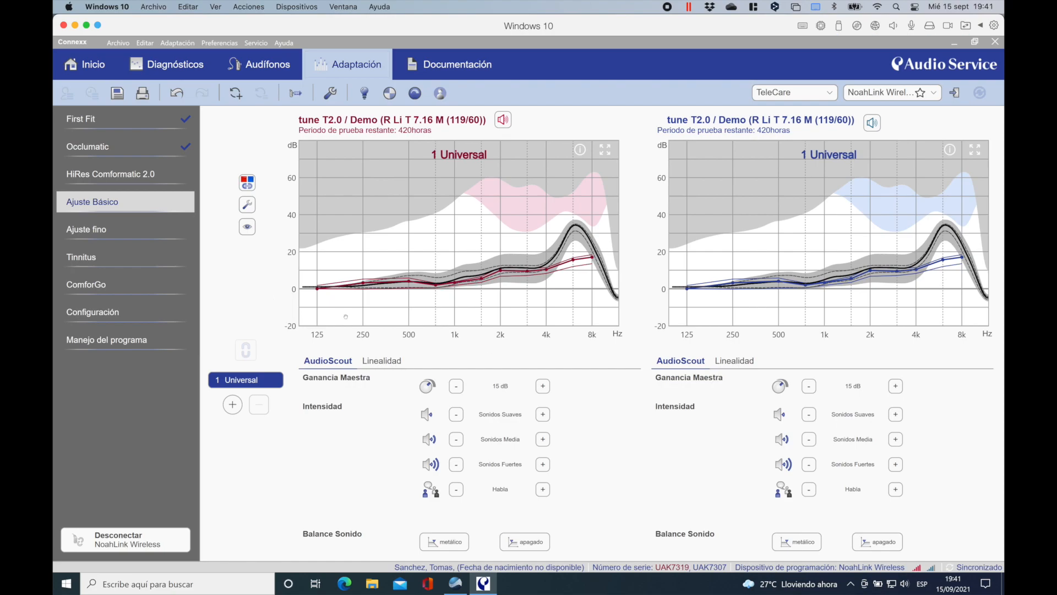
Step: Set the volume control range to 24 dB for both hearing aids and view the adjusted band in Ajuste Básico
left_click(106, 313)
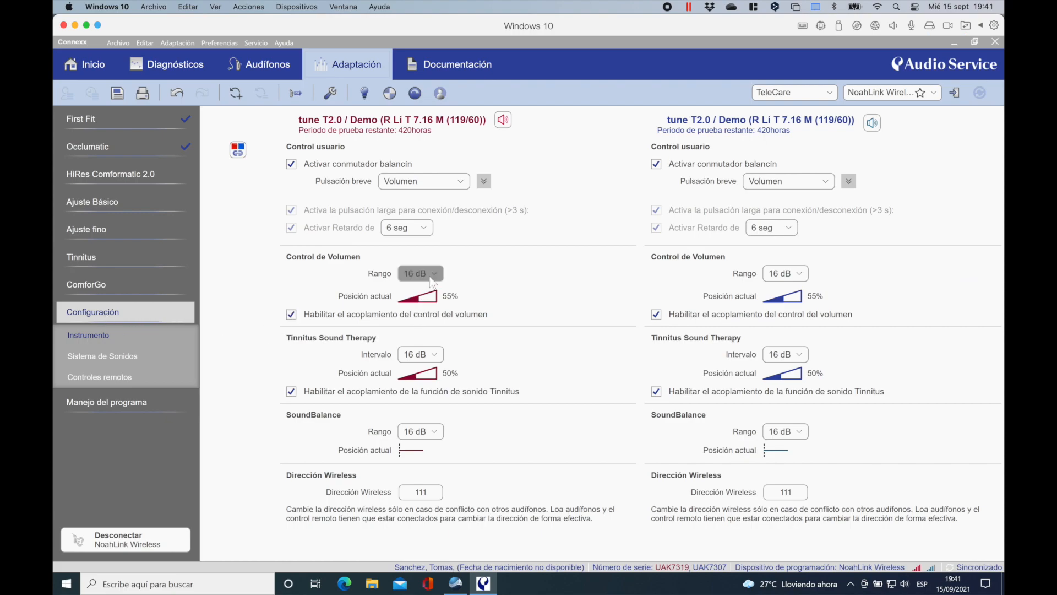
left_click(437, 279)
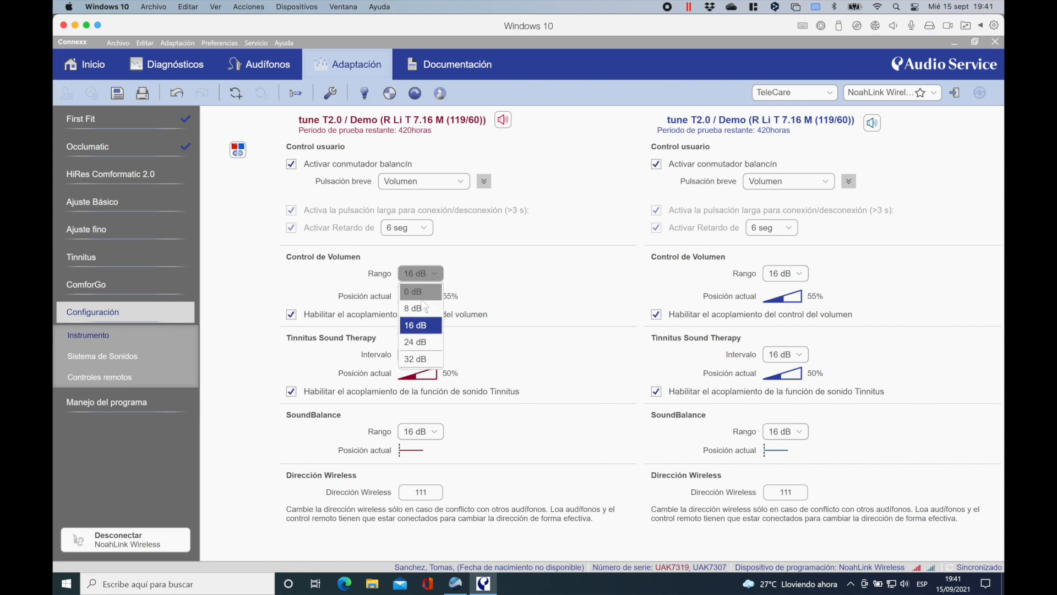
left_click(402, 338)
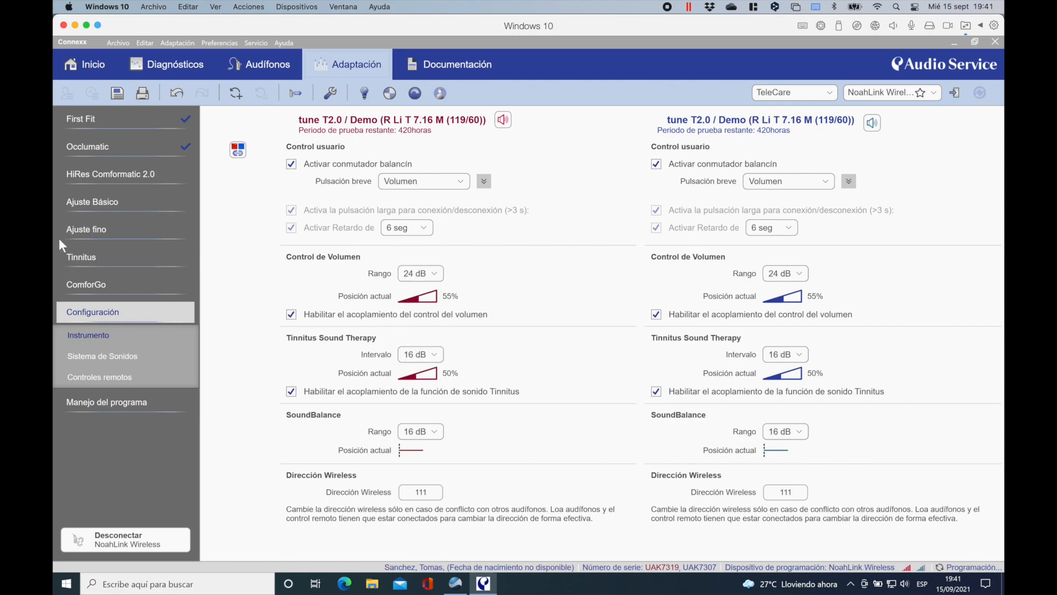
left_click(87, 202)
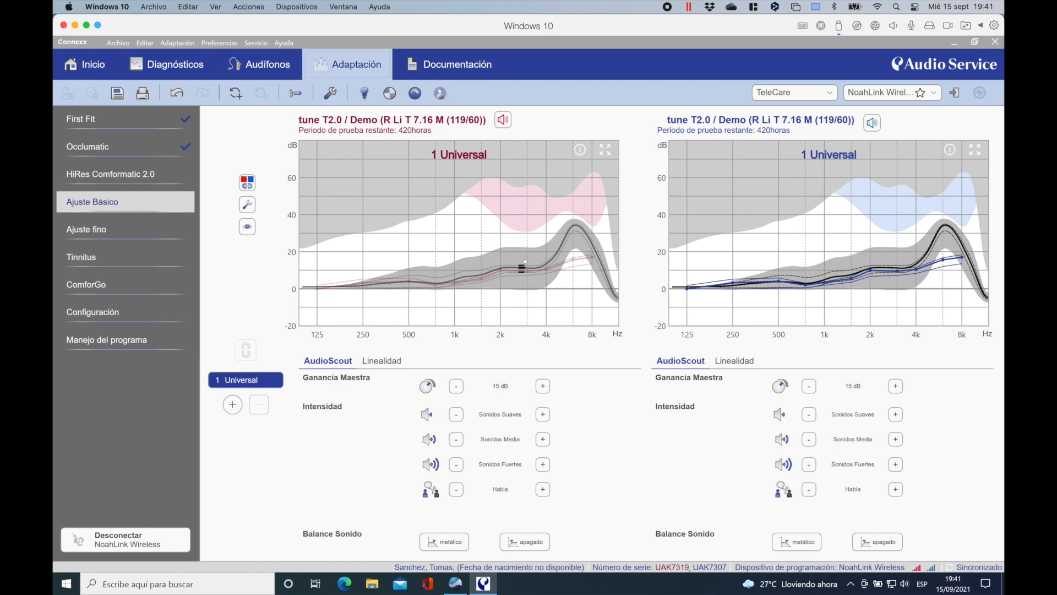
Step: In Sistema de Sonidos, play the Cambiar programa and Batería baja signals, and read the explanation of Intensidad
left_click(107, 309)
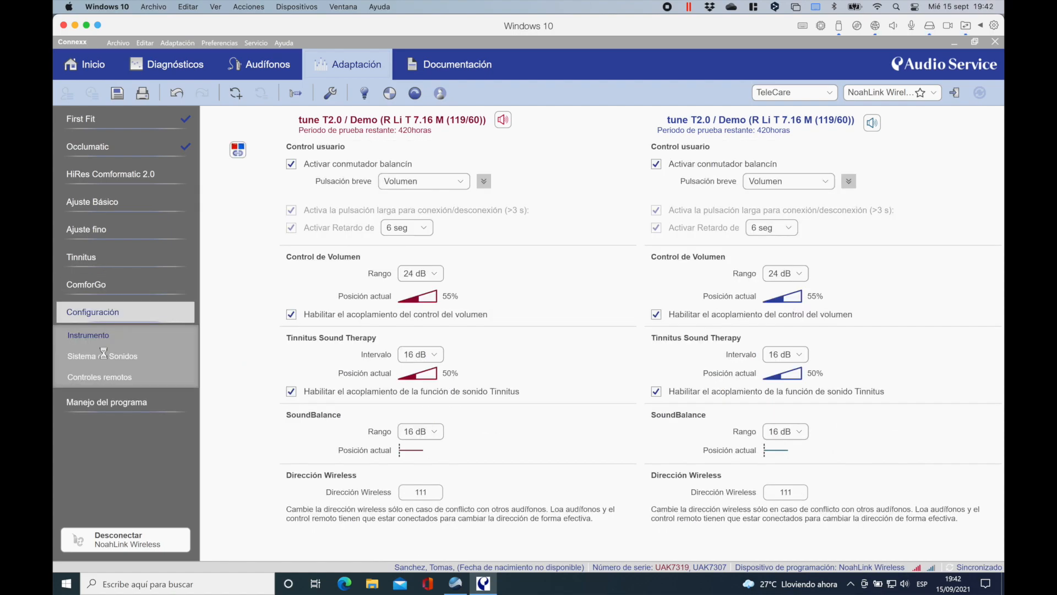
left_click(103, 354)
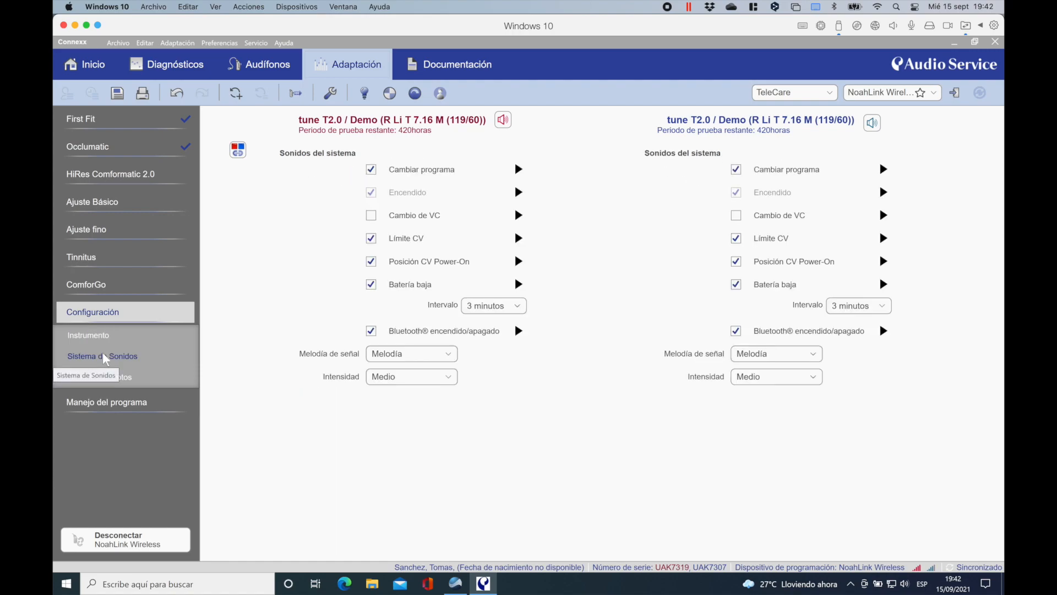
left_click(371, 284)
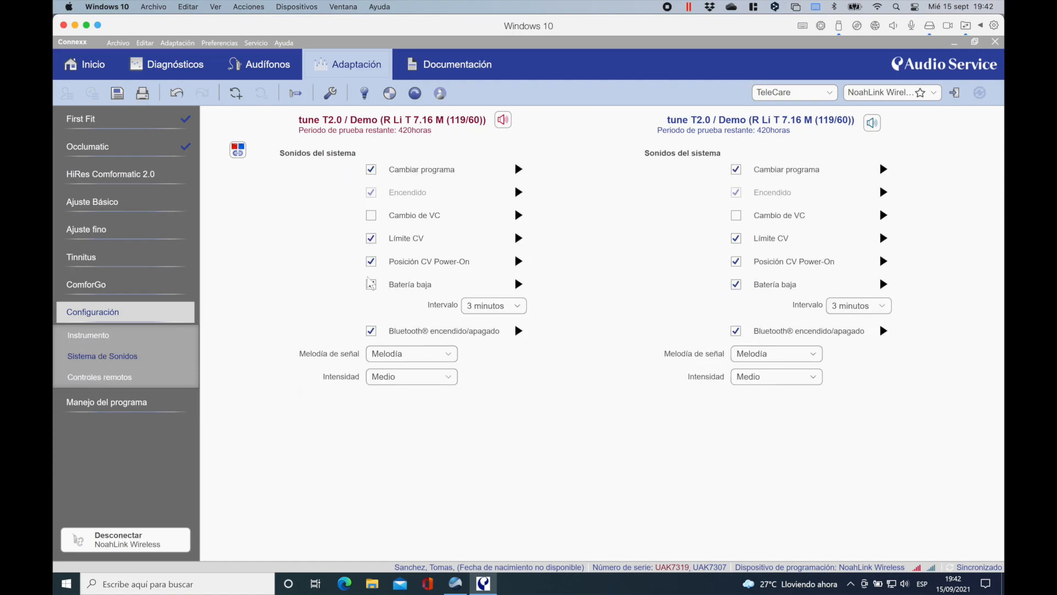
left_click(371, 284)
left_click(520, 170)
left_click(518, 284)
left_click(518, 290)
mouse_move(335, 376)
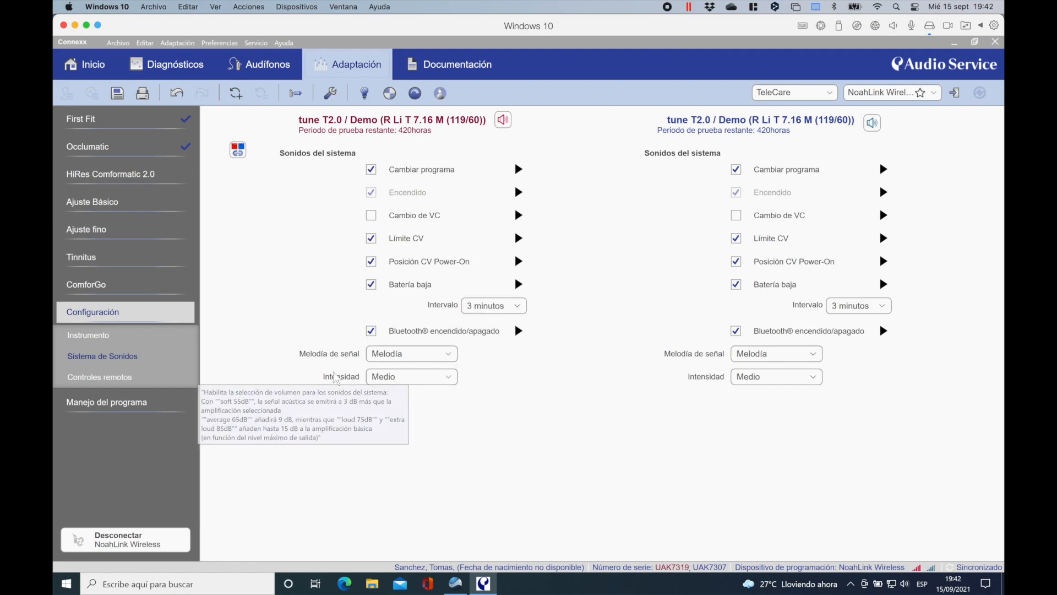
Step: Select Smart Key as the remote control for the hearing aids
left_click(95, 378)
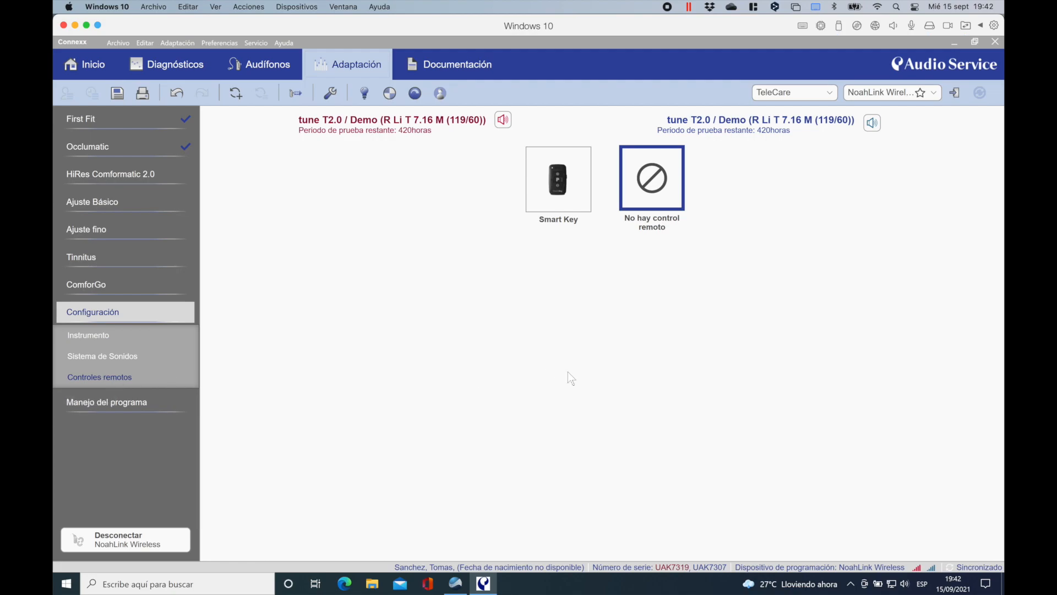
left_click(559, 198)
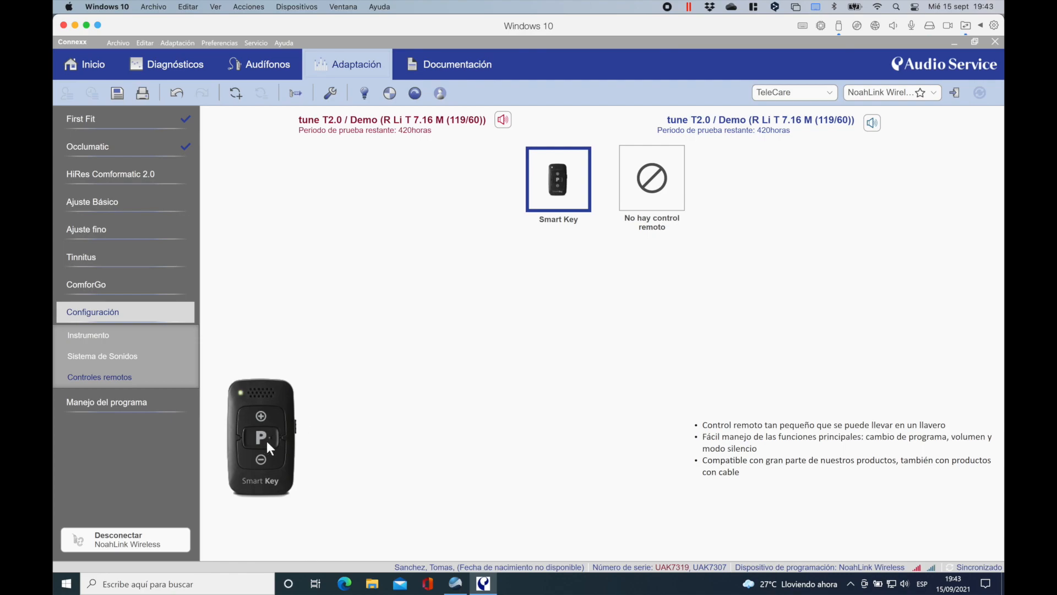
Step: Assign MusicSelect's Tocar un instrumento to program 2, and activate program switching on the right hearing aid
left_click(113, 402)
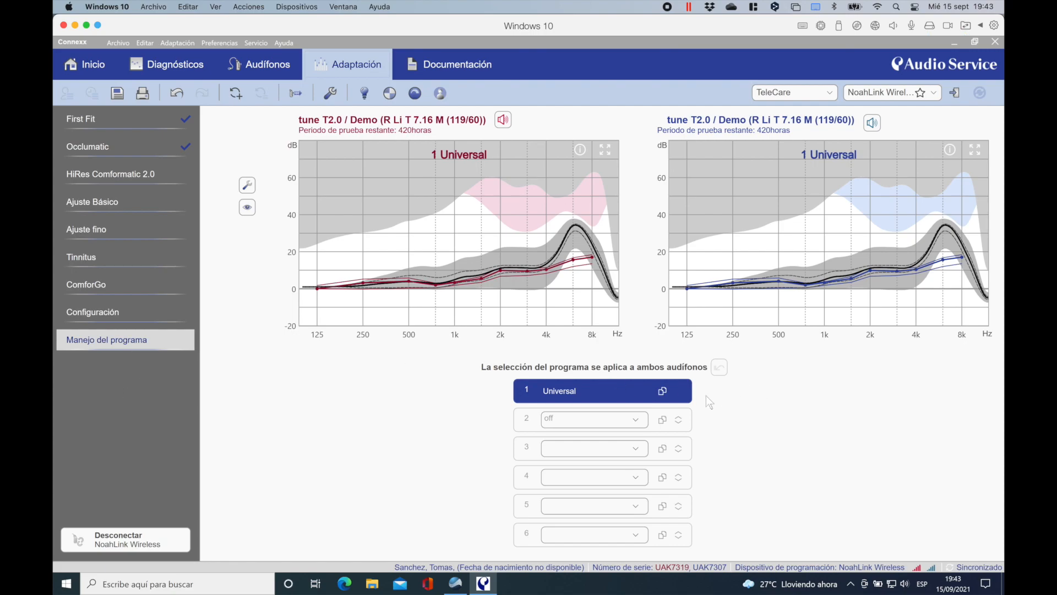
left_click(639, 425)
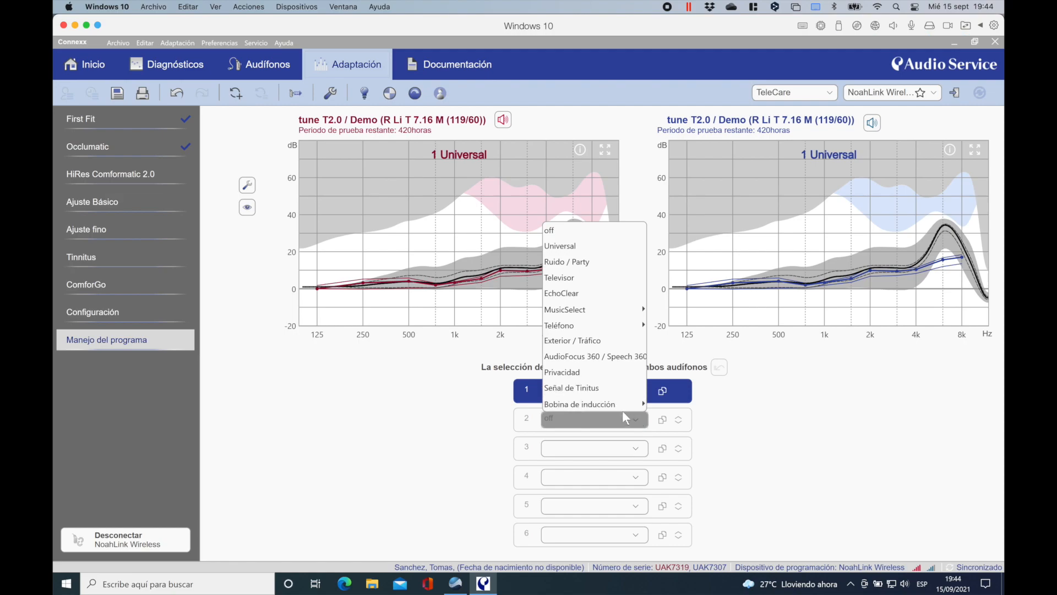
mouse_move(618, 408)
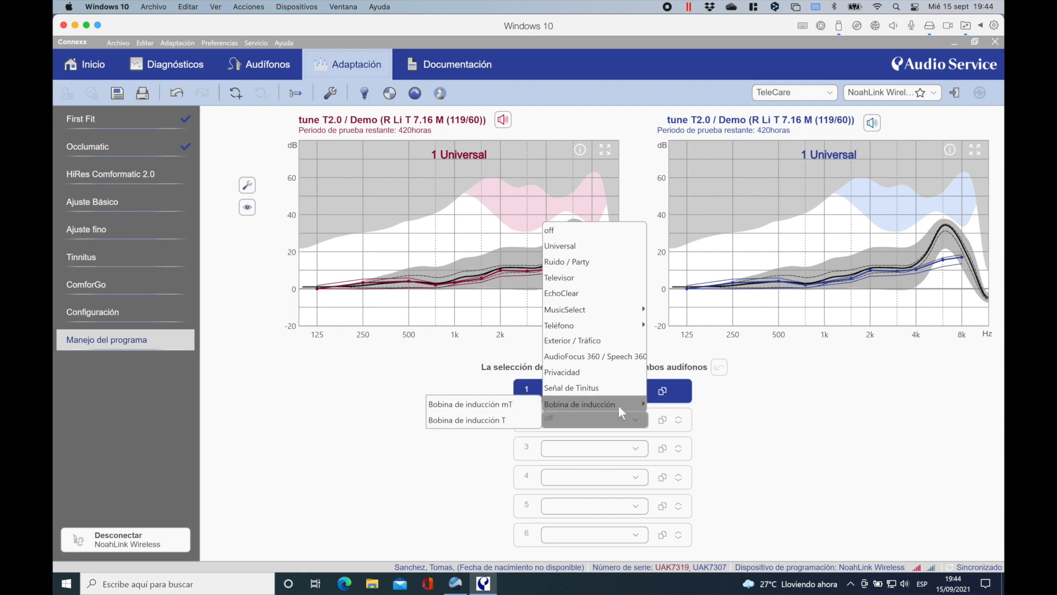
mouse_move(606, 315)
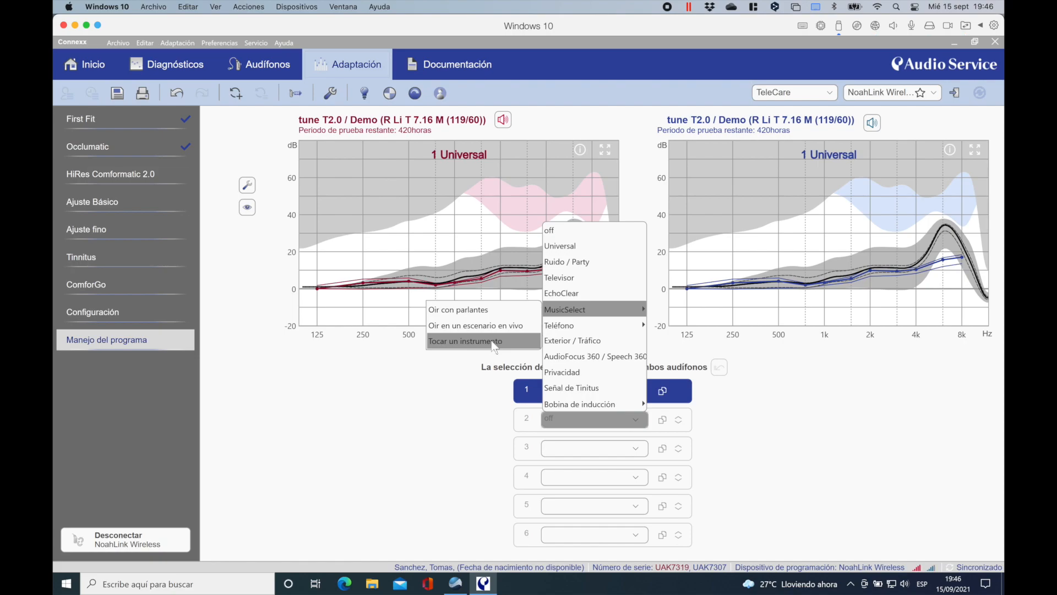
left_click(478, 342)
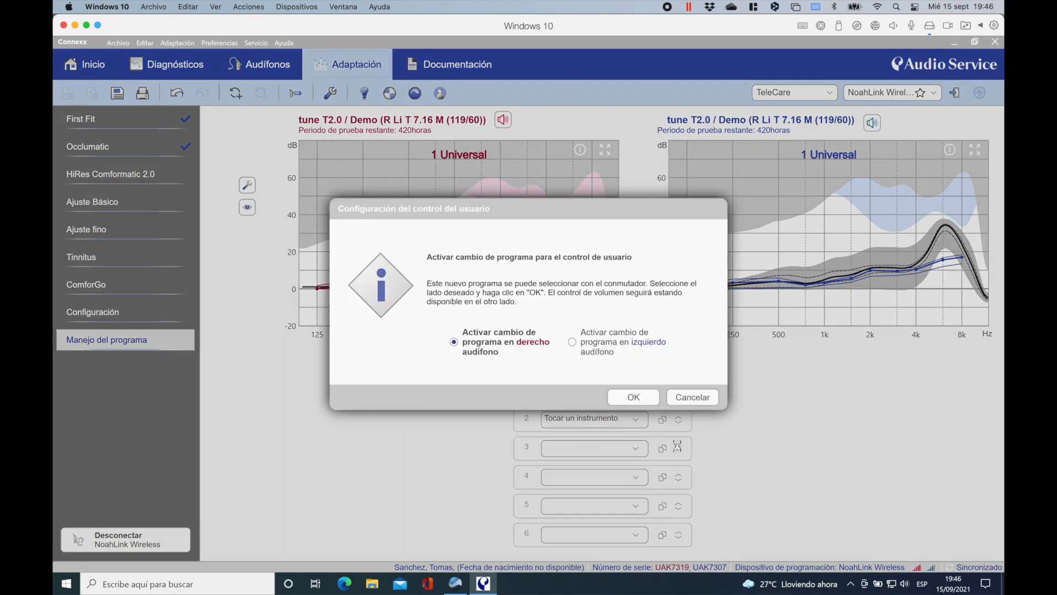
left_click(636, 397)
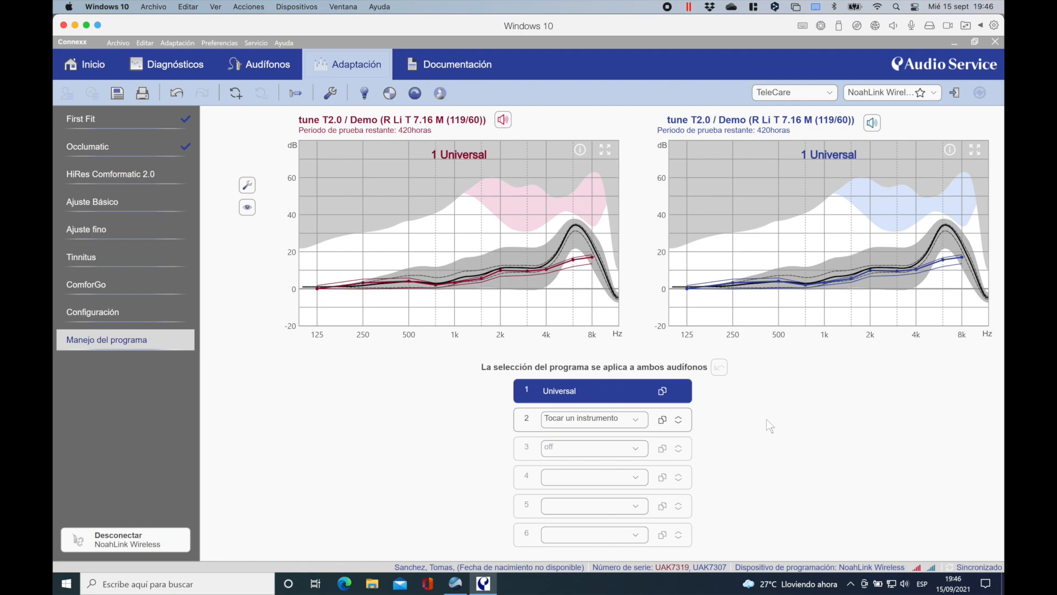
Step: Review the listening programs offered for program 2, and return to Ajuste Básico to view the program list
left_click(638, 423)
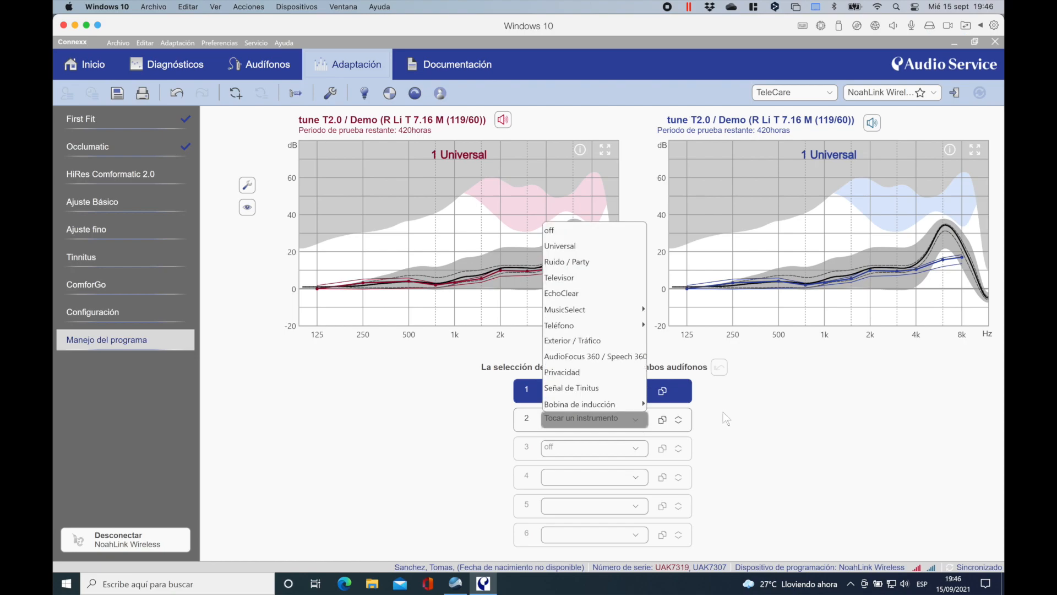
left_click(759, 419)
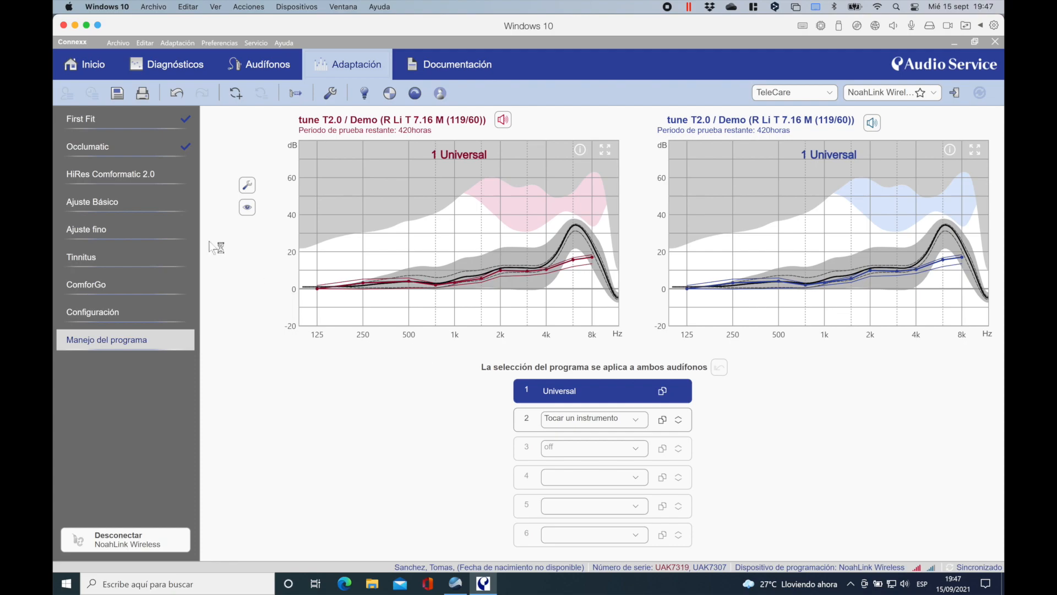
left_click(117, 124)
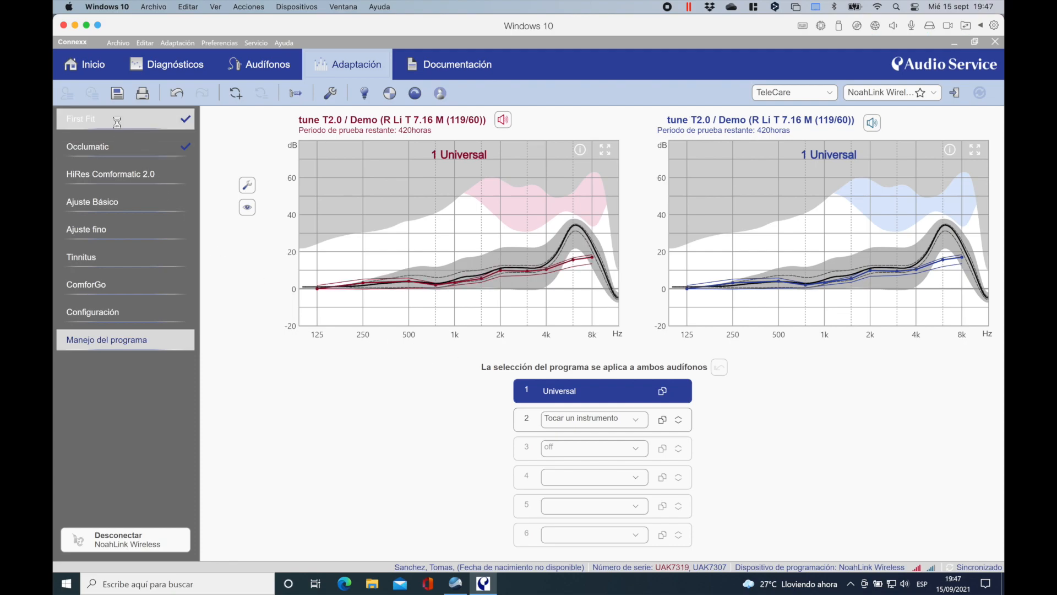
left_click(118, 201)
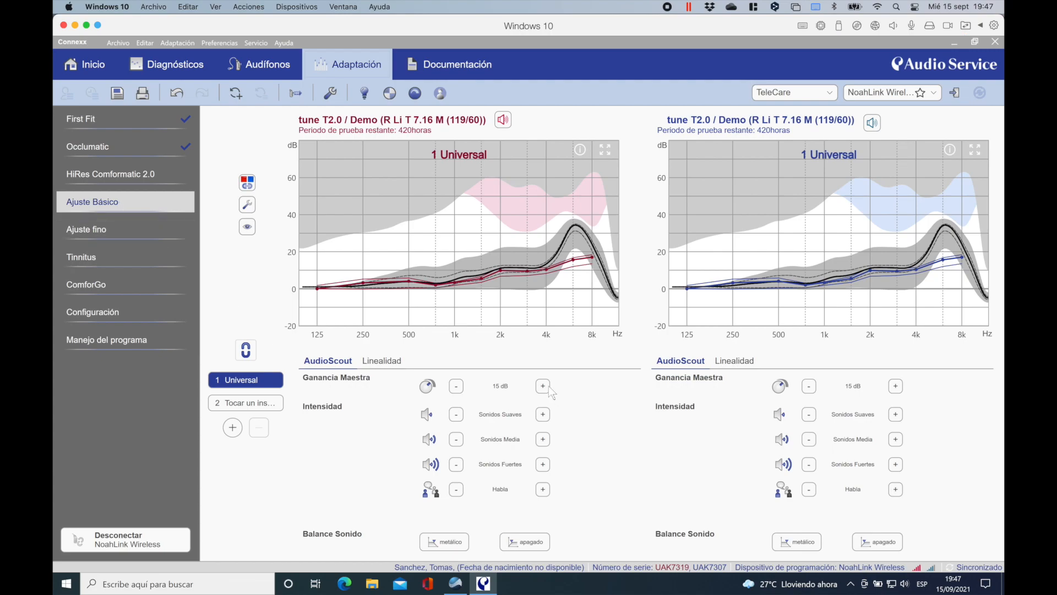
Step: Set Ganancia Maestra to 18 dB for both hearing aids, then call up the session save and decline it
left_click(544, 387)
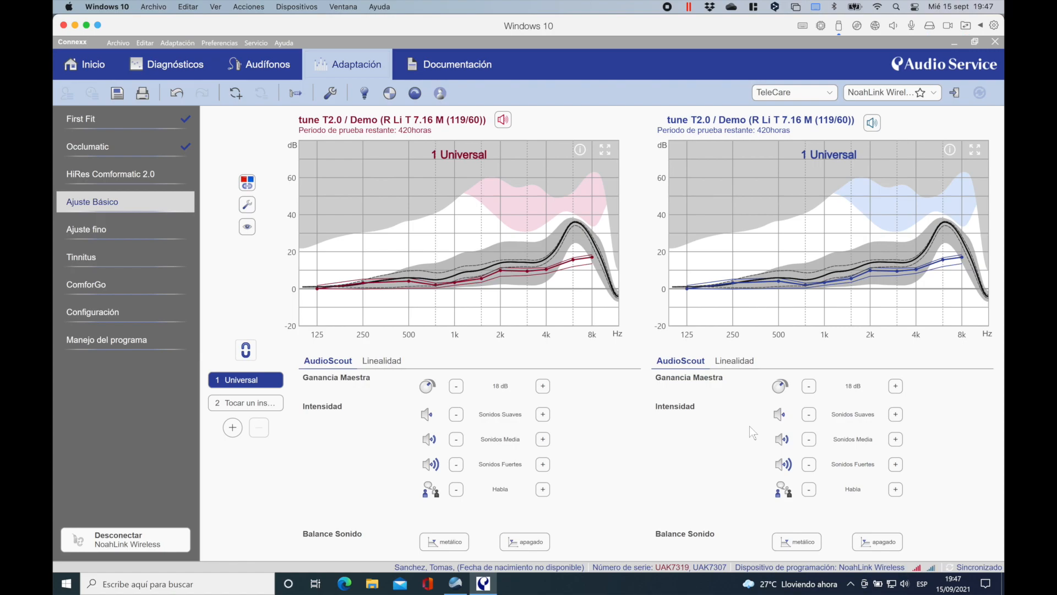
left_click(119, 94)
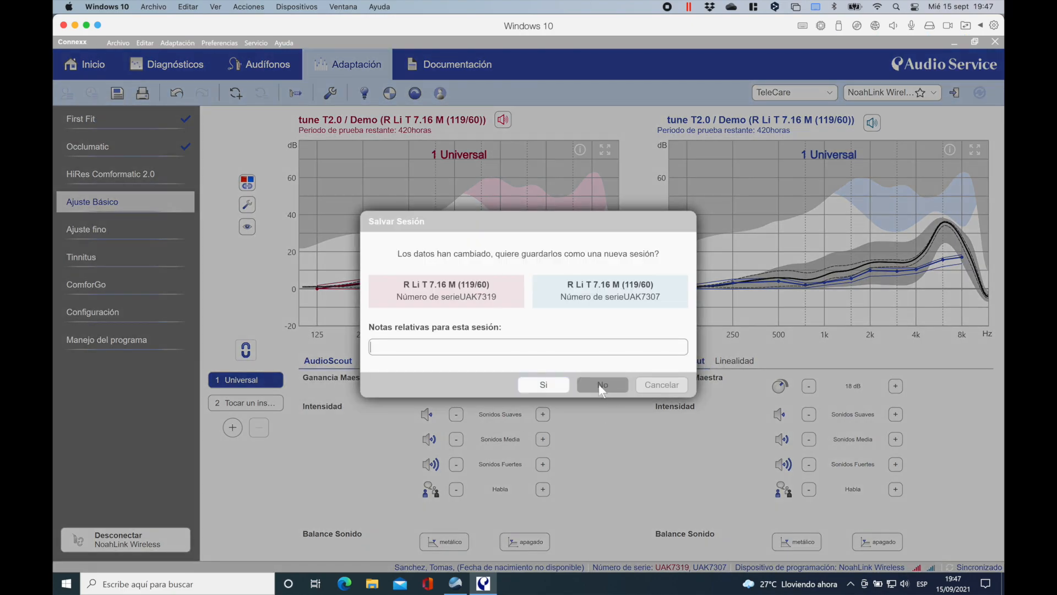
left_click(601, 386)
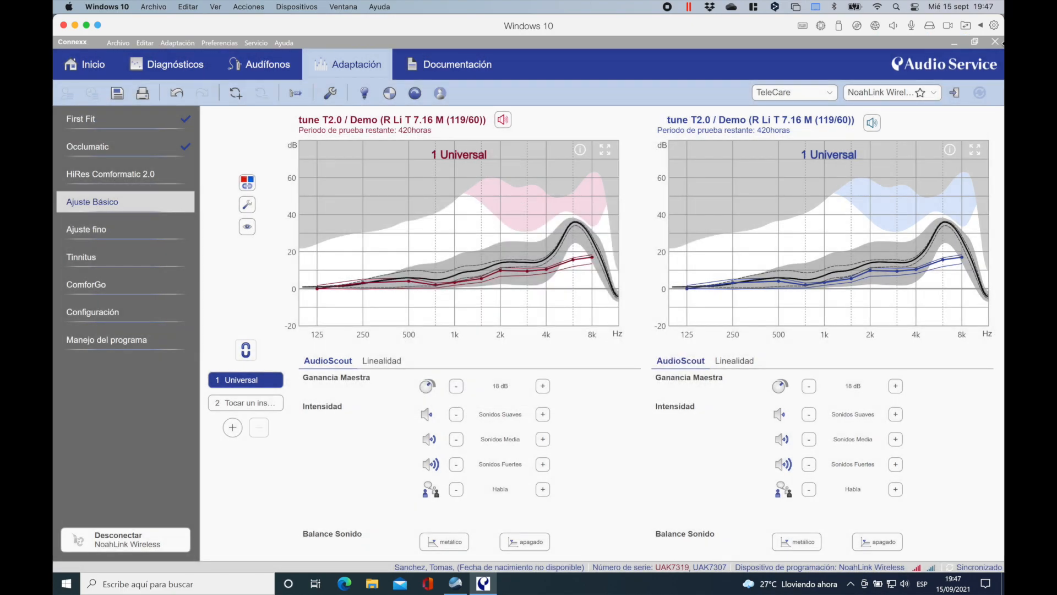
Step: Close the fitting, save it as a new session with the note "Ajuste inicial", and view the newest Audio Service session's details in Noah
left_click(995, 42)
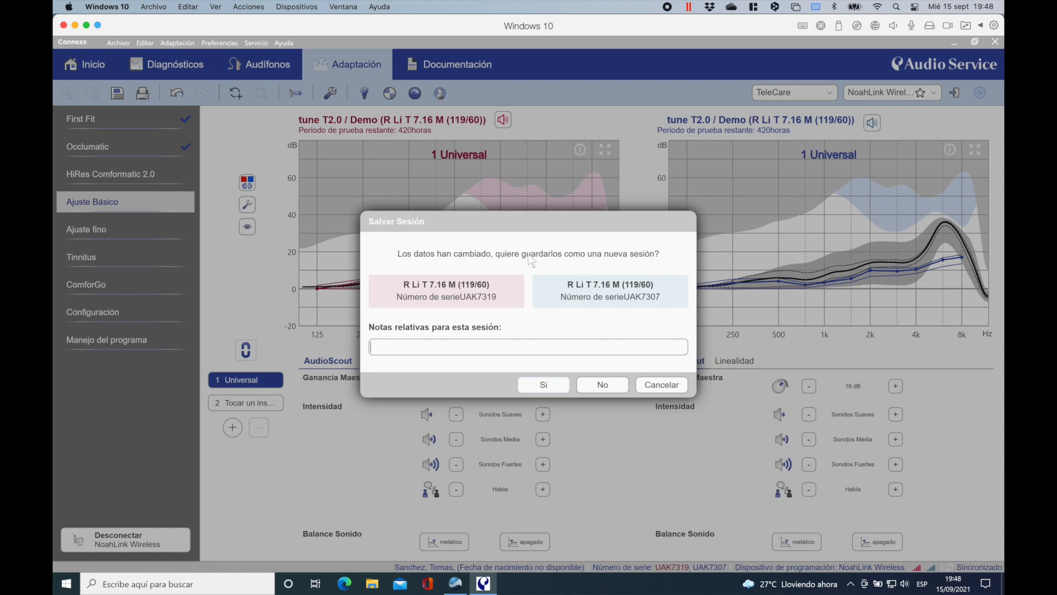
left_click(465, 342)
type("Ajuste inic")
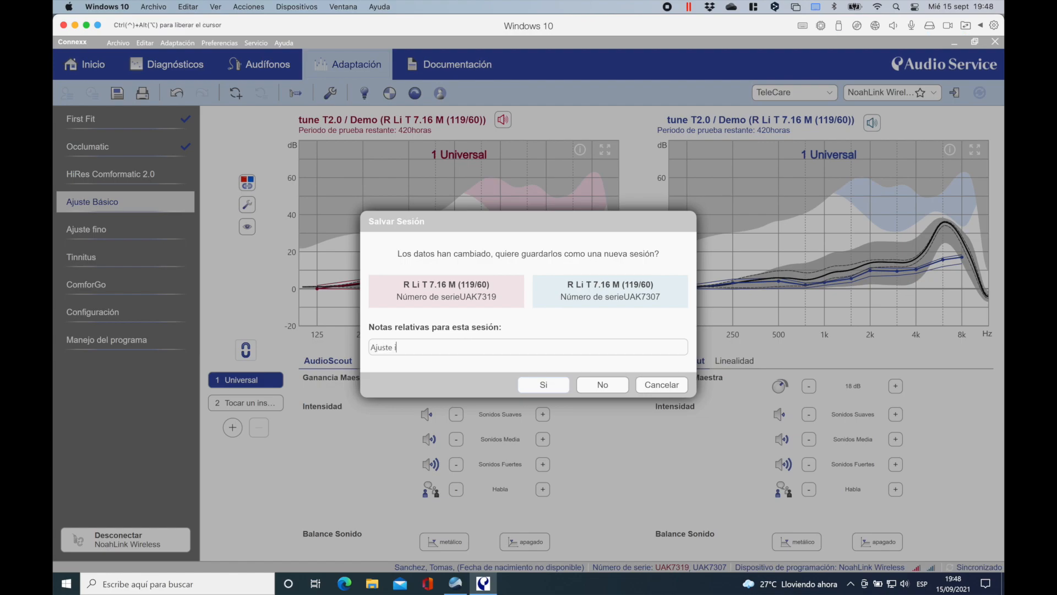
type("ial")
left_click(544, 388)
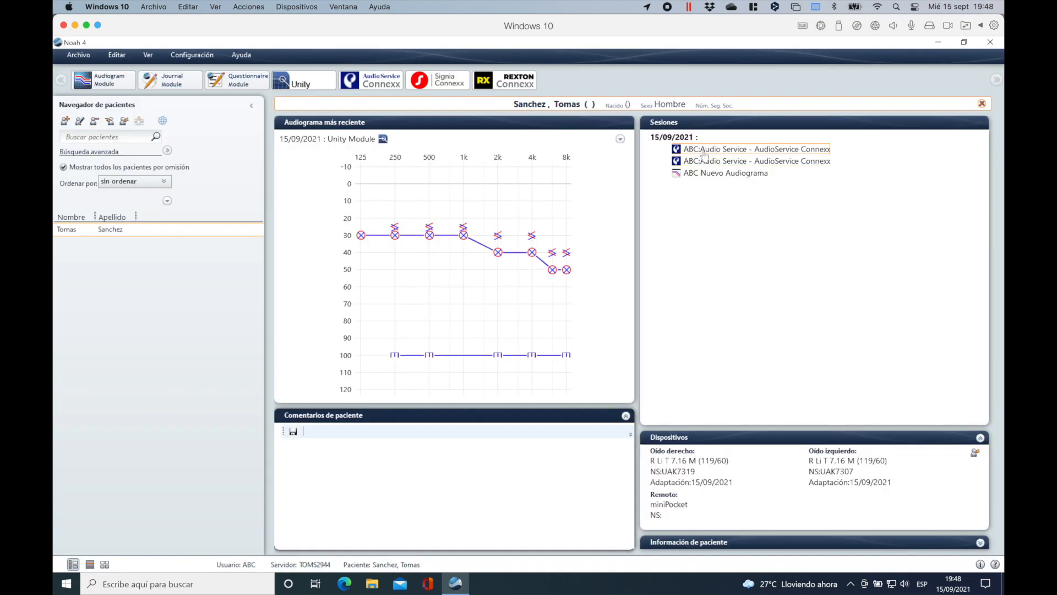
mouse_move(708, 153)
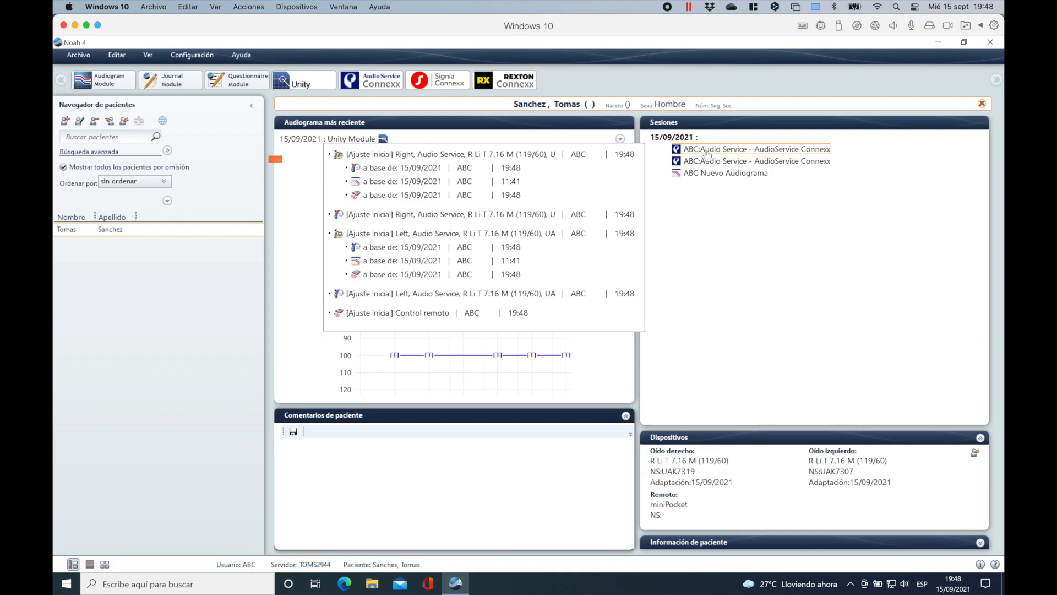